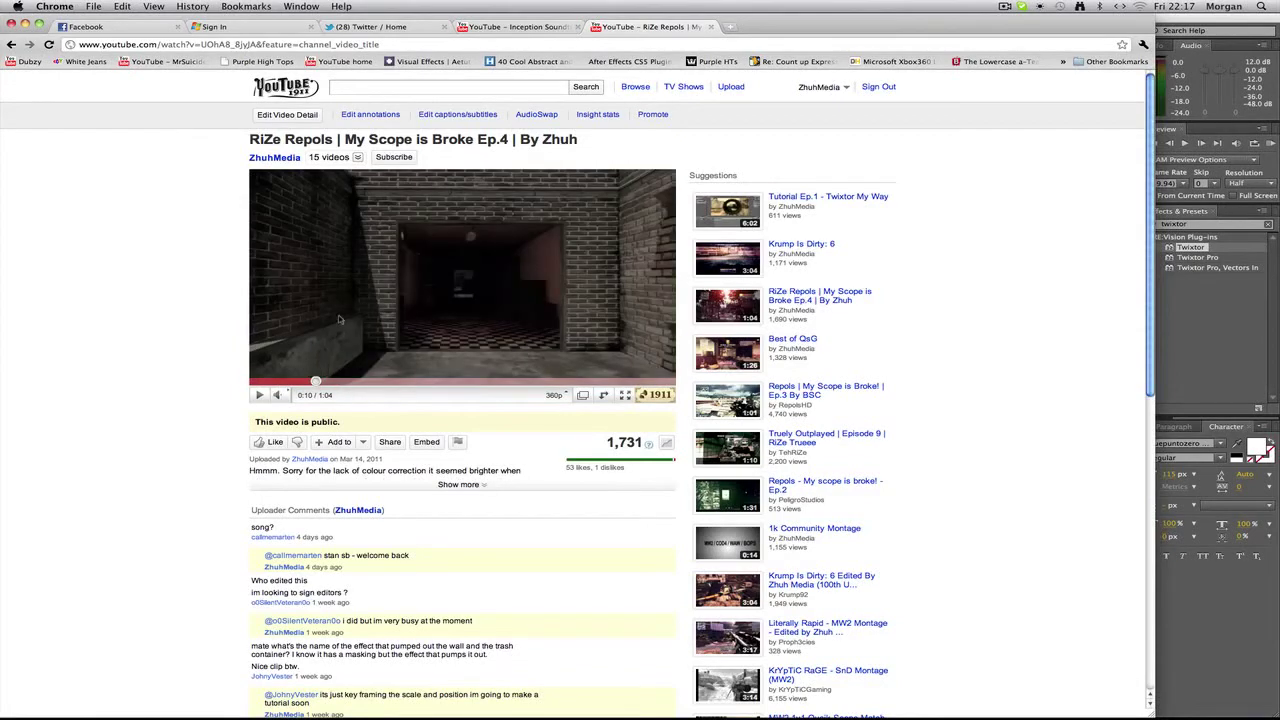
Step: Mute the RiZe Repols example video and play it to view the finished effect
{"action": "left_click", "coordinate": [279, 395]}
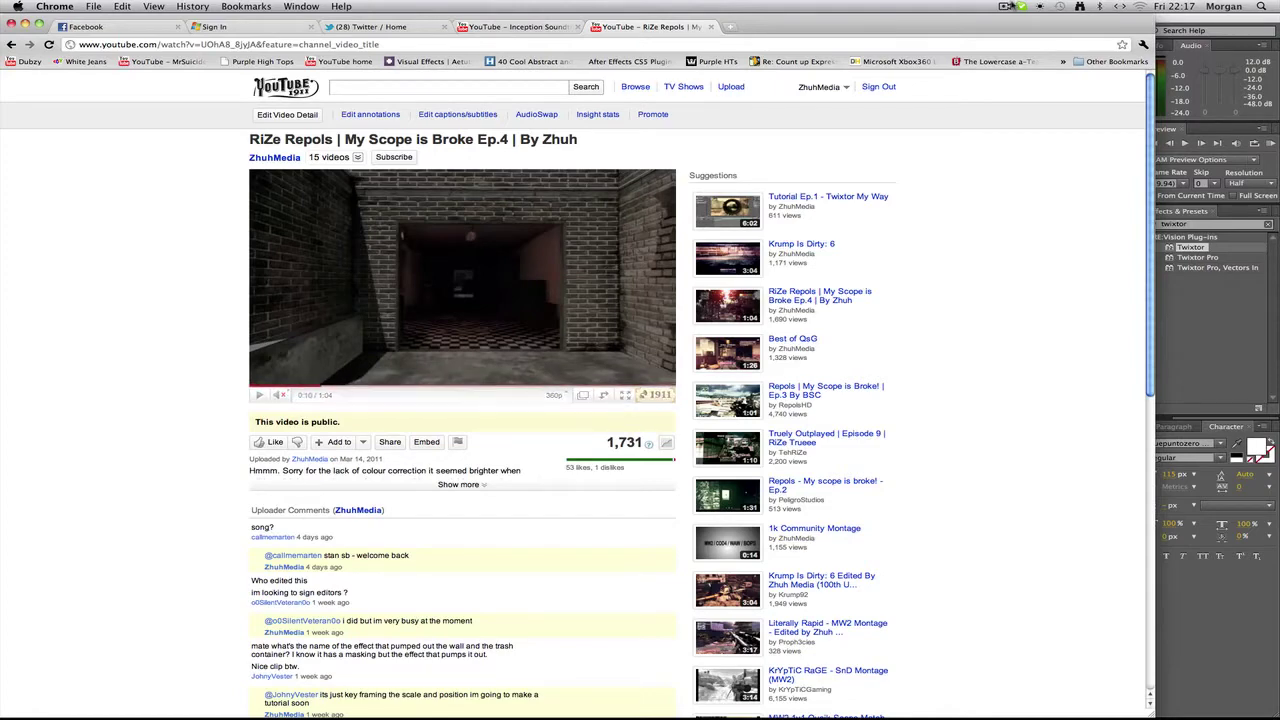
{"action": "left_click", "coordinate": [451, 255]}
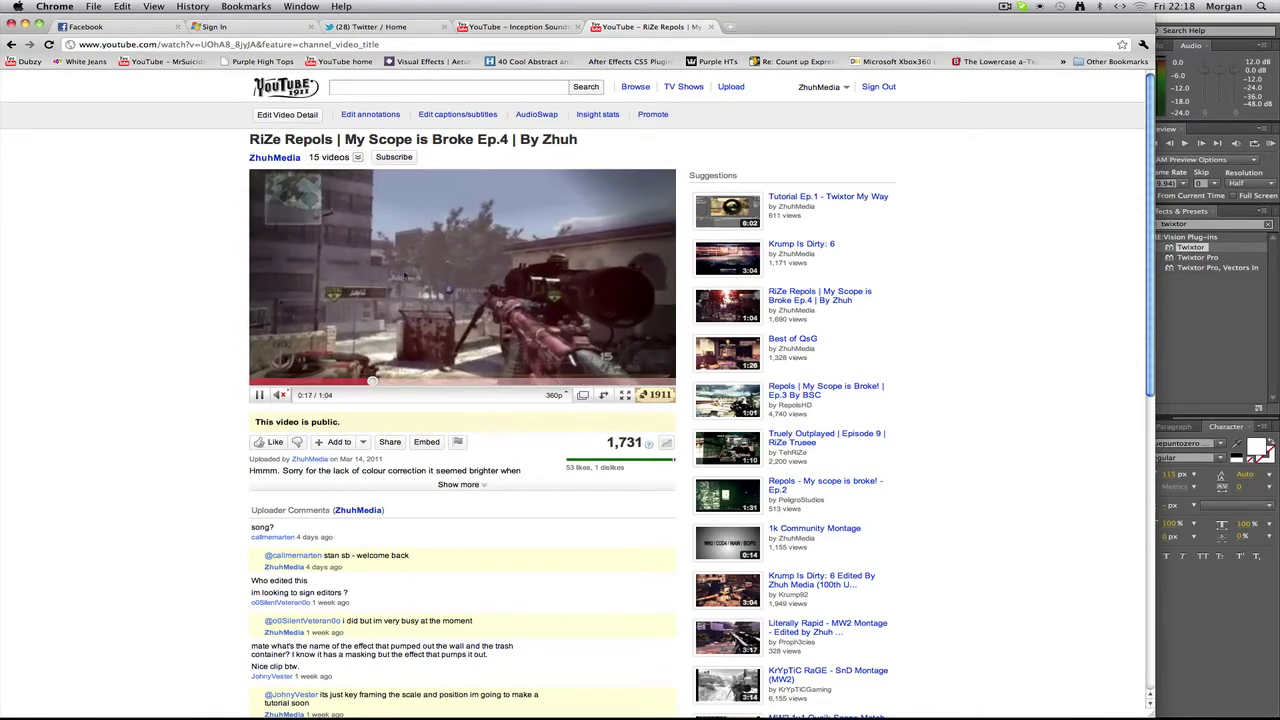
Step: Switch to After Effects and review the settings of the Stan SB – Welcome Back composition
{"action": "left_click", "coordinate": [1201, 366]}
{"action": "left_click_drag", "start_coordinate": [483, 450], "coordinate": [366, 450]}
{"action": "left_click", "coordinate": [183, 6]}
{"action": "left_click", "coordinate": [199, 40]}
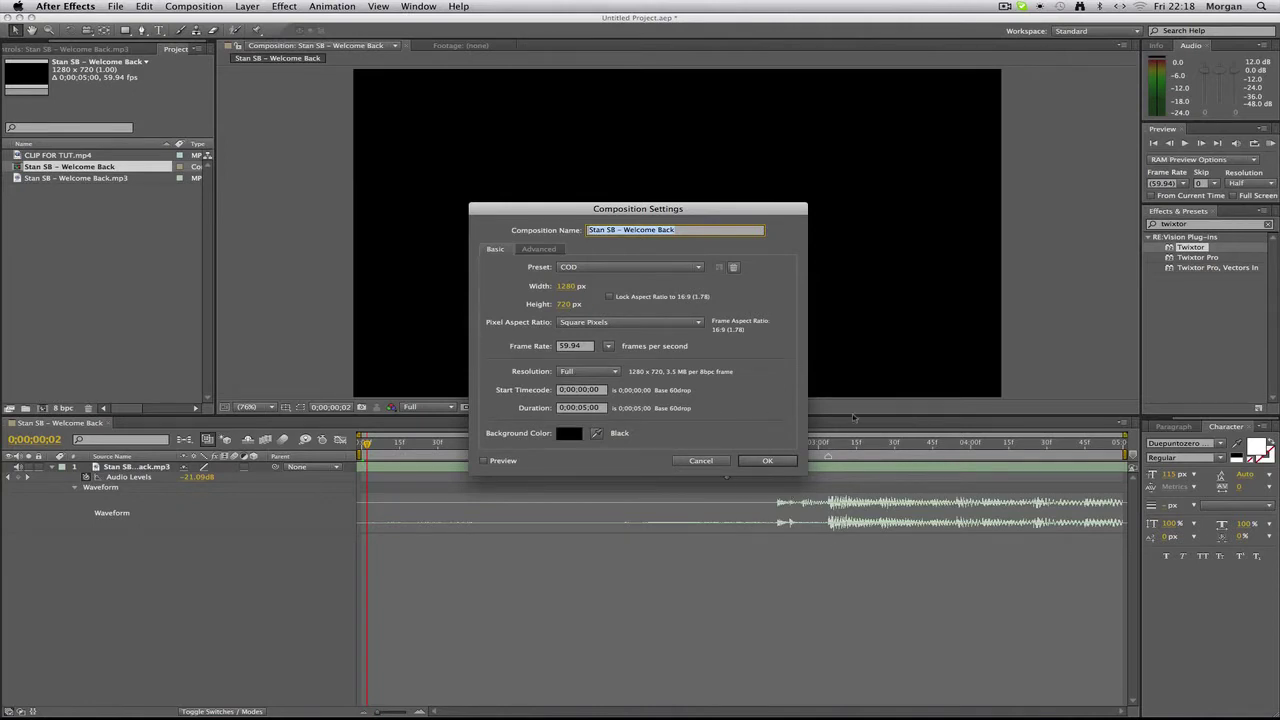
{"action": "left_click", "coordinate": [766, 464]}
Step: Preview the soundtrack up to the first beat in its waveform and return to the start of the timeline
{"action": "key", "text": "space"}
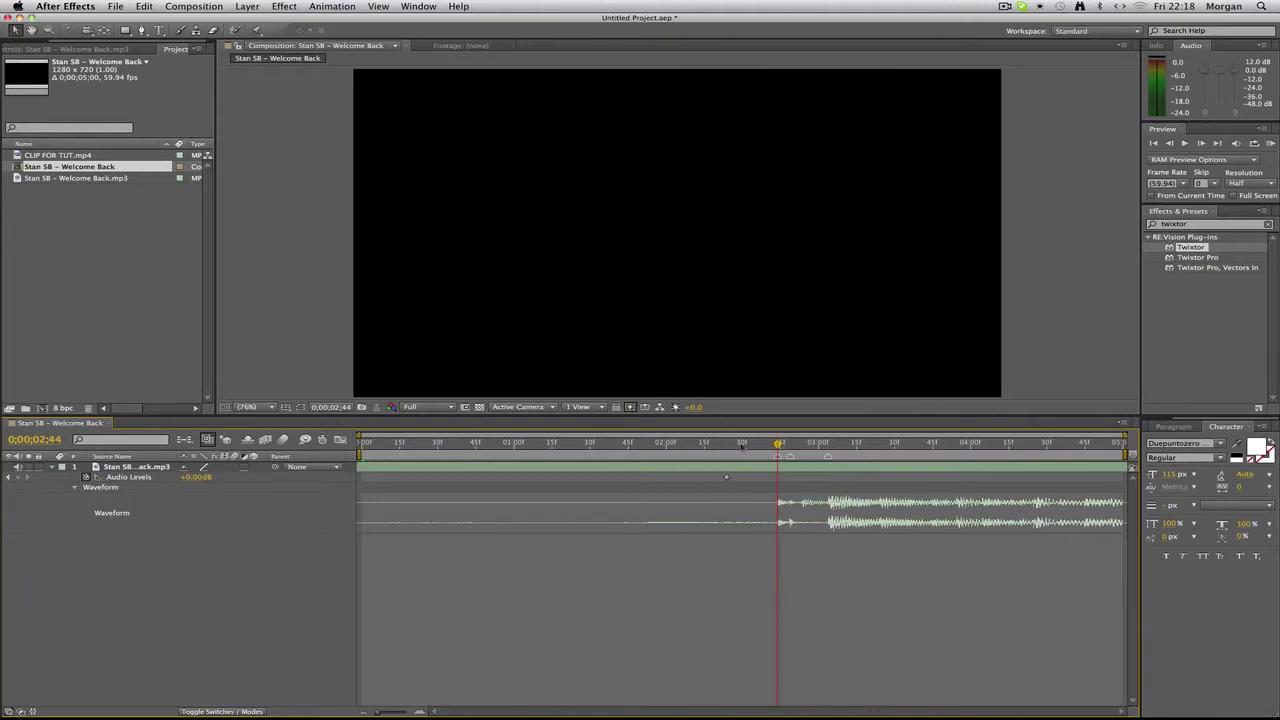
{"action": "left_click", "coordinate": [677, 442]}
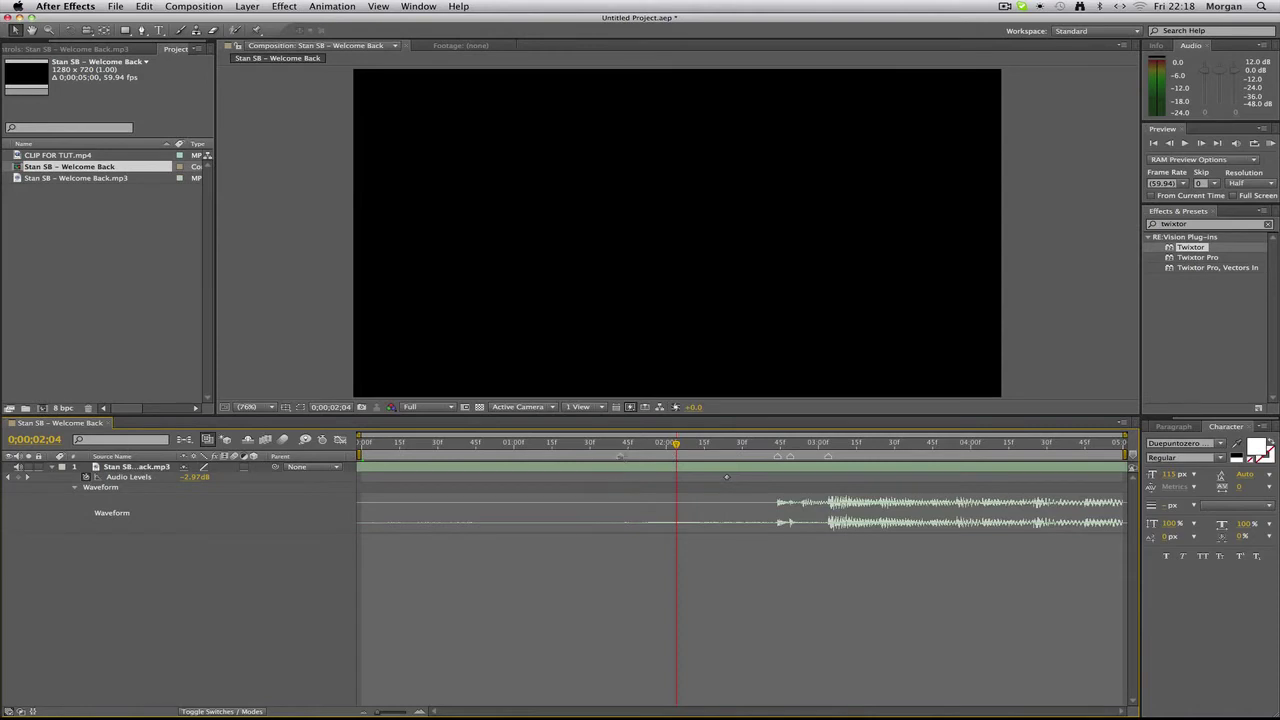
{"action": "left_click", "coordinate": [660, 474]}
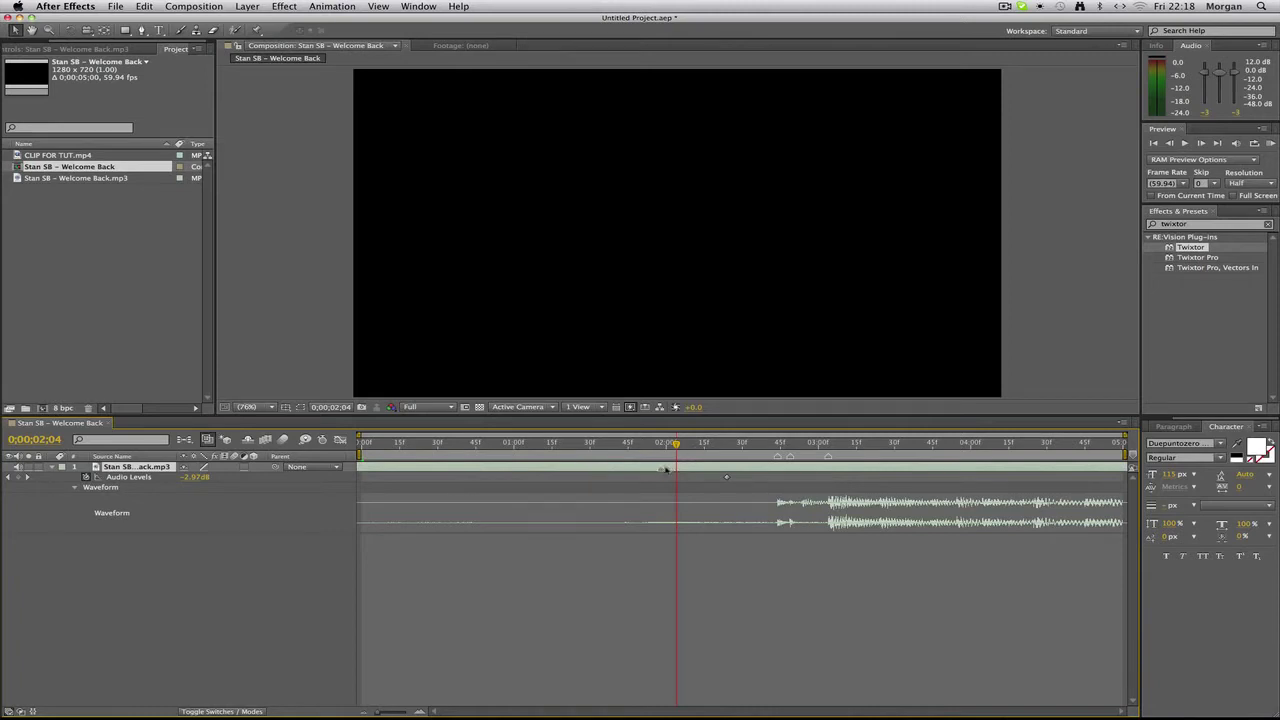
{"action": "left_click_drag", "start_coordinate": [683, 443], "coordinate": [793, 458]}
{"action": "key", "text": "Home"}
Step: Create a new composition with the COD preset and a duration of 0;00;03;00
{"action": "left_click", "coordinate": [206, 6]}
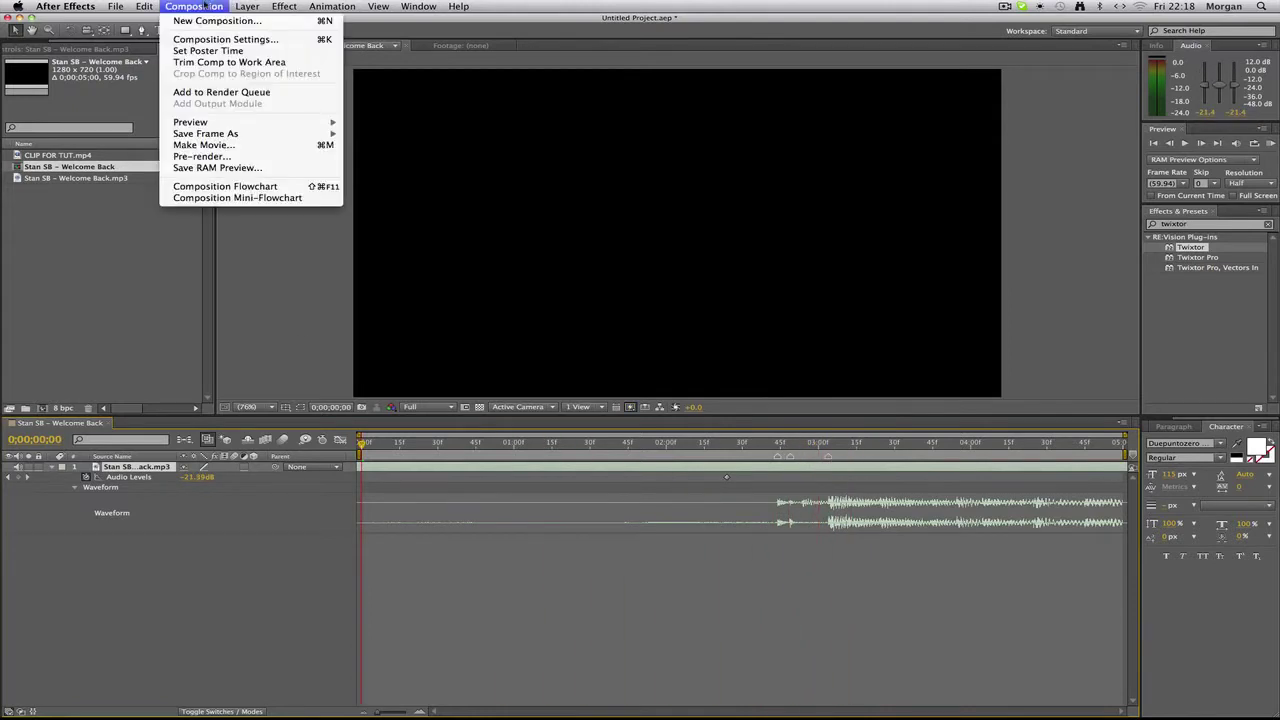
{"action": "left_click", "coordinate": [205, 6]}
{"action": "left_click", "coordinate": [203, 6]}
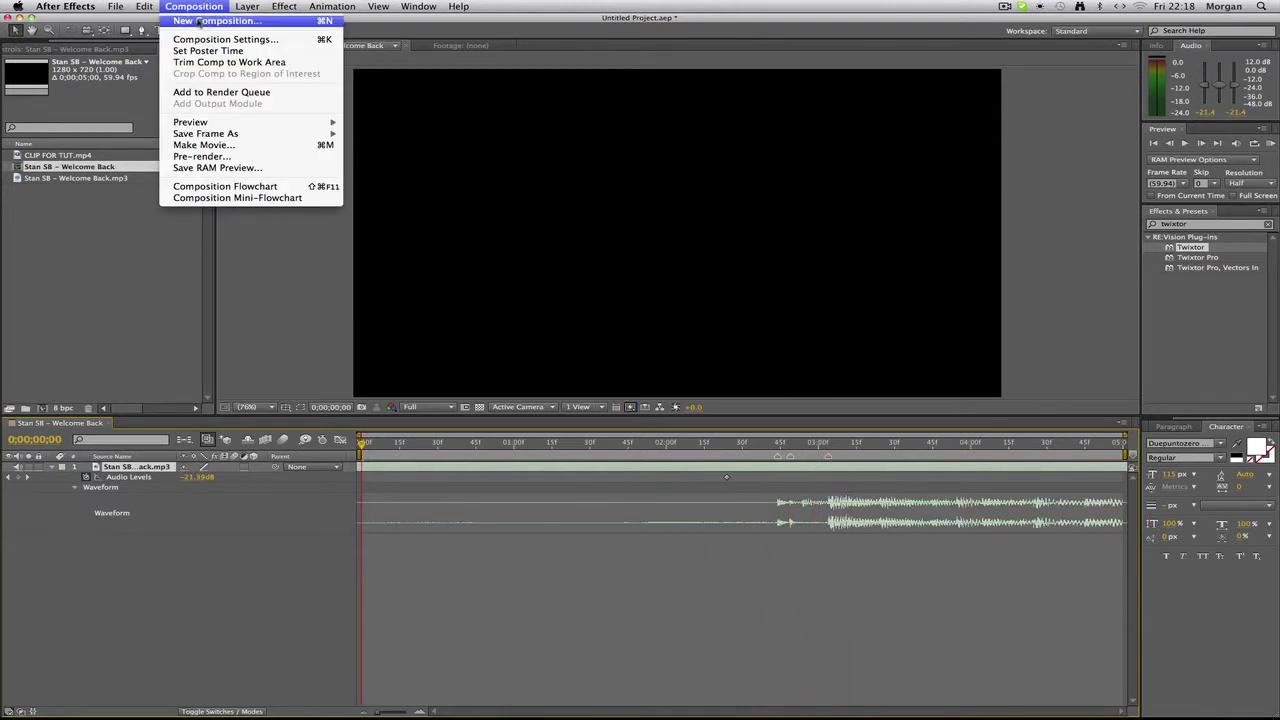
{"action": "left_click", "coordinate": [217, 20]}
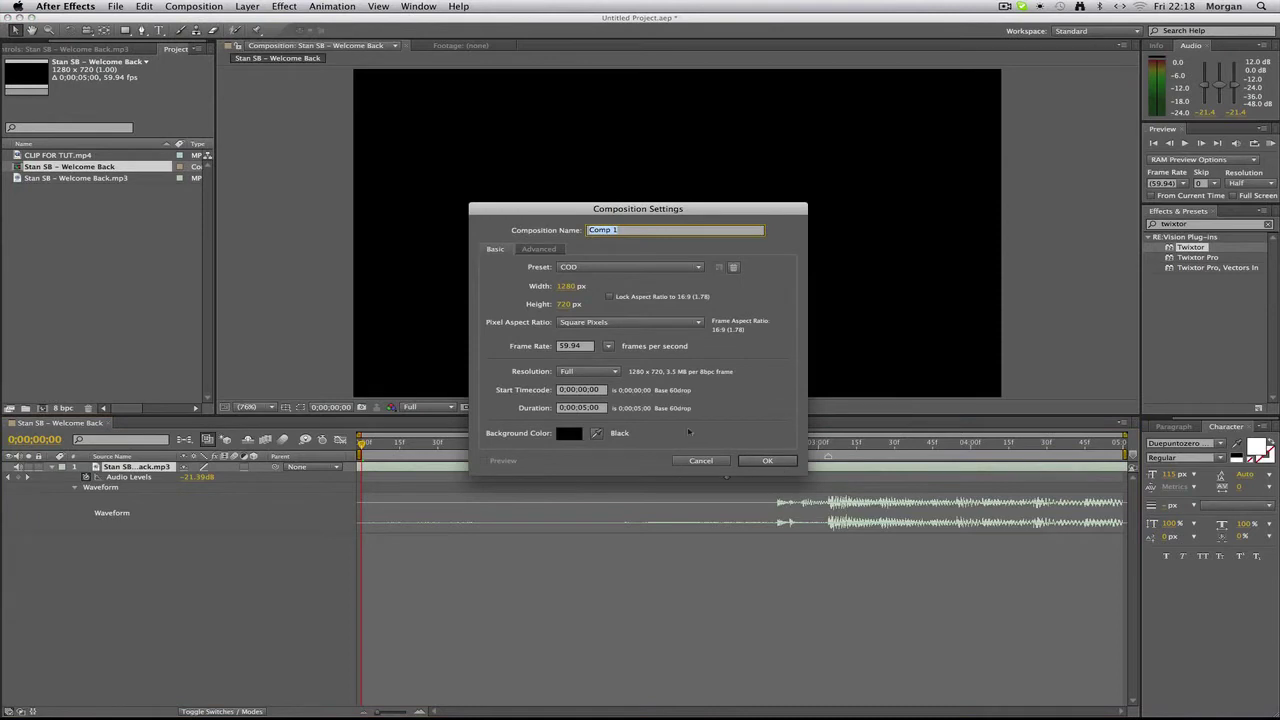
{"action": "left_click", "coordinate": [587, 408]}
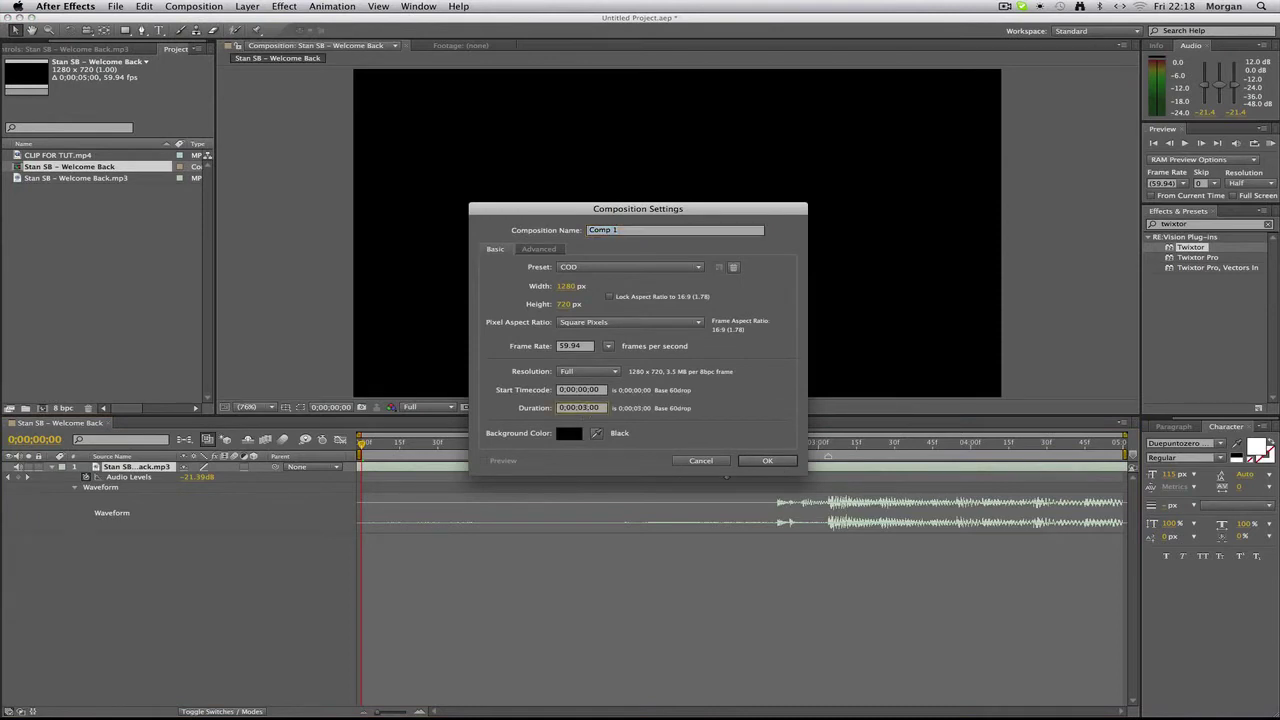
{"action": "key", "text": "Return"}
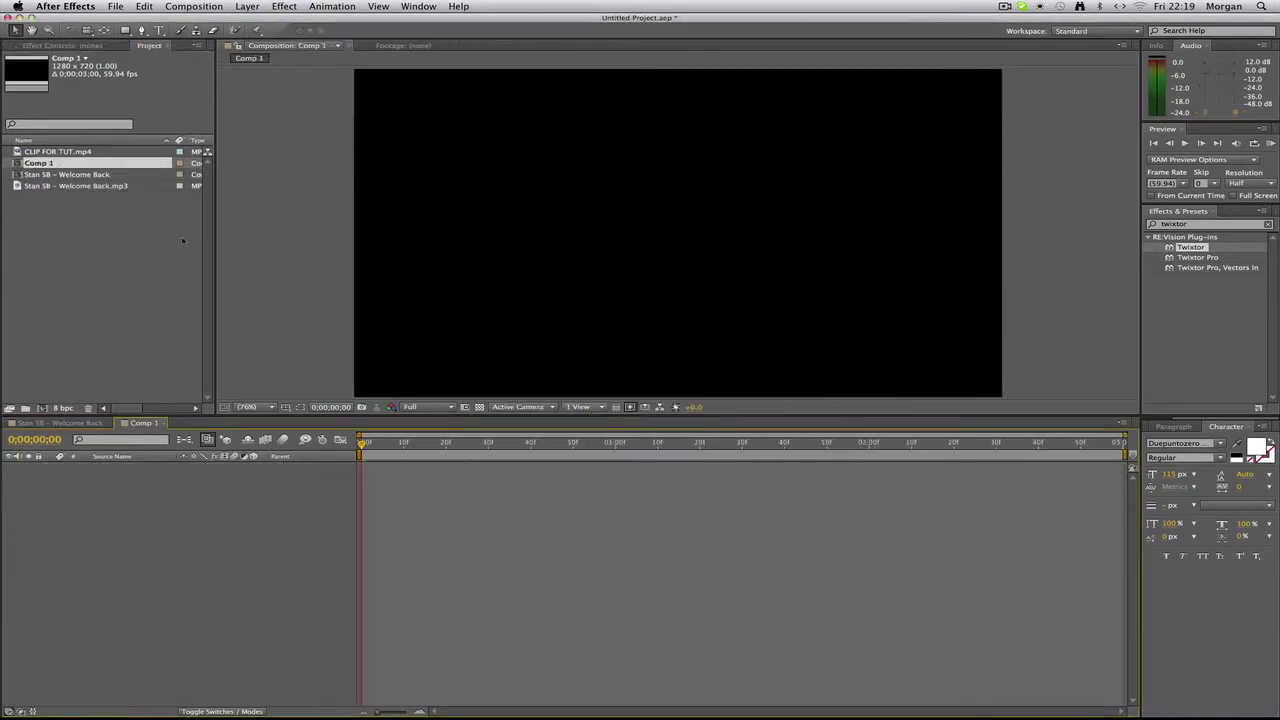
Step: Place CLIP FOR TUT.mp4 in Comp 1, split it and delete the unneeded part
{"action": "left_click", "coordinate": [89, 187]}
{"action": "left_click_drag", "start_coordinate": [57, 152], "coordinate": [863, 470]}
{"action": "left_click_drag", "start_coordinate": [274, 470], "coordinate": [535, 469]}
{"action": "key", "text": "super+d"}
{"action": "left_click", "coordinate": [147, 485]}
{"action": "left_click", "coordinate": [145, 477]}
{"action": "key", "text": "Delete"}
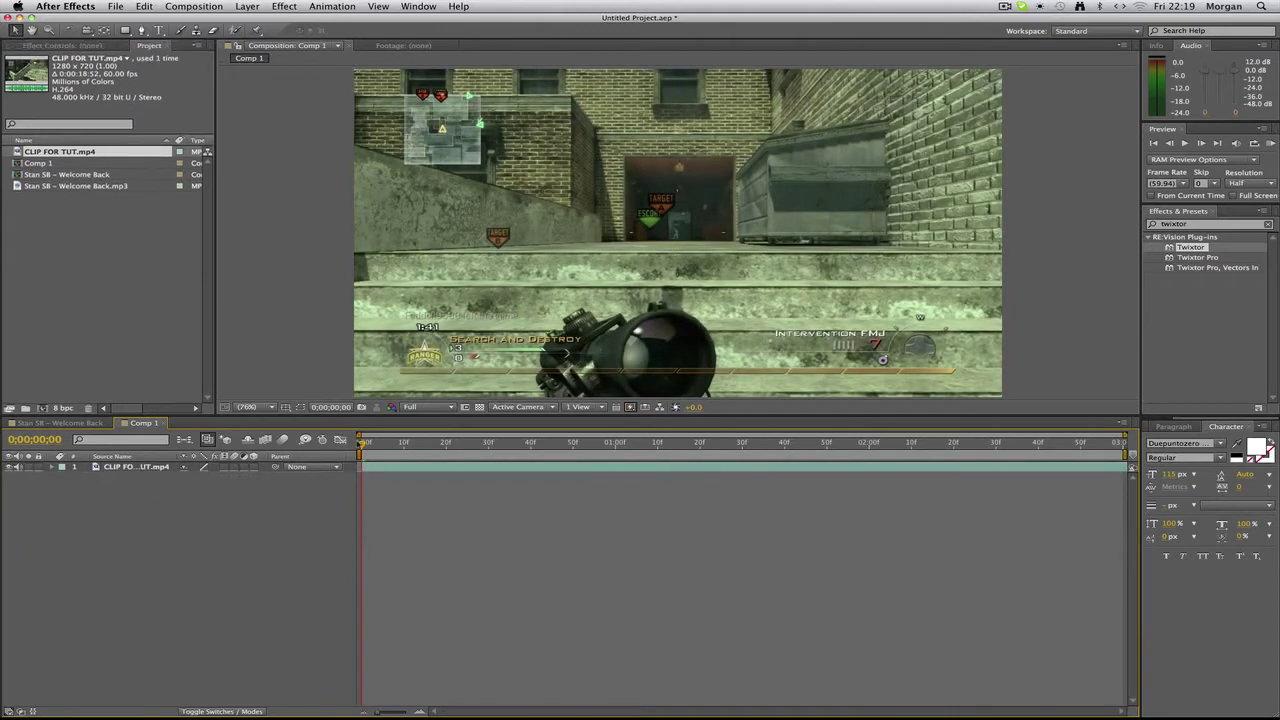
Step: Split the clip at 0;00;00;03 and delete everything after it, leaving only the opening frames
{"action": "left_click_drag", "start_coordinate": [361, 444], "coordinate": [366, 445]}
{"action": "key", "text": "Page_Up"}
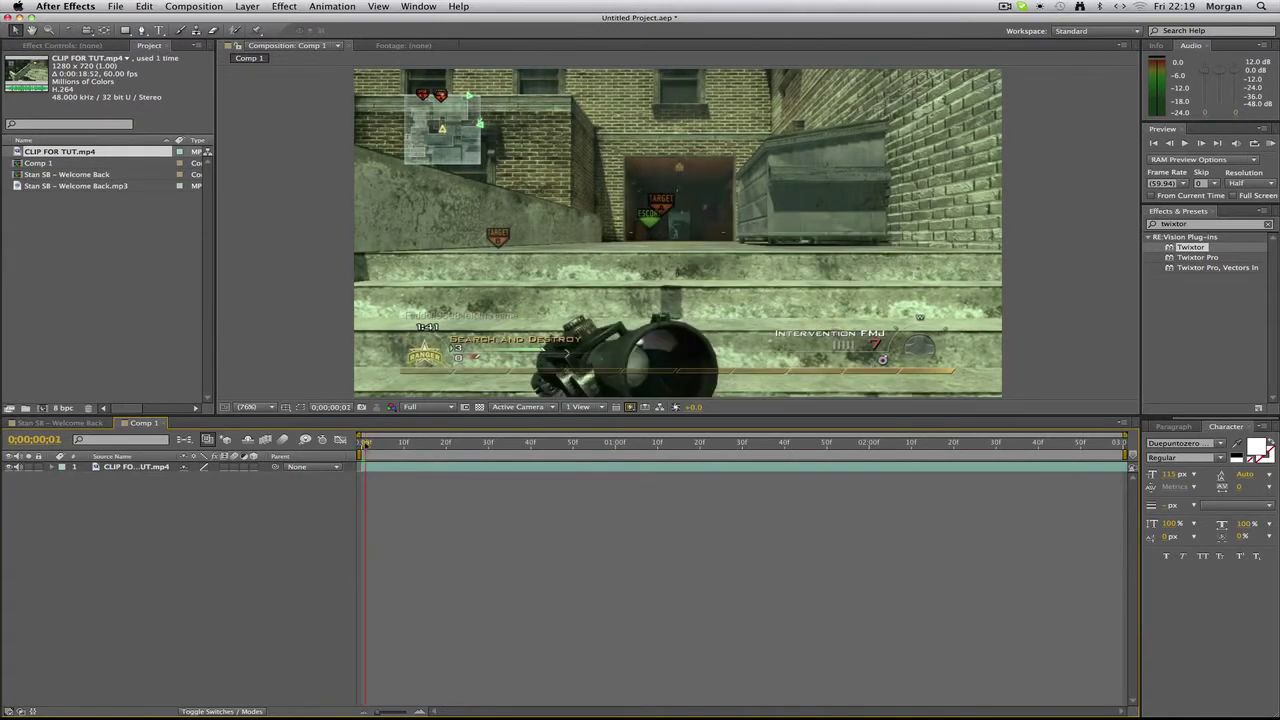
{"action": "left_click", "coordinate": [381, 468]}
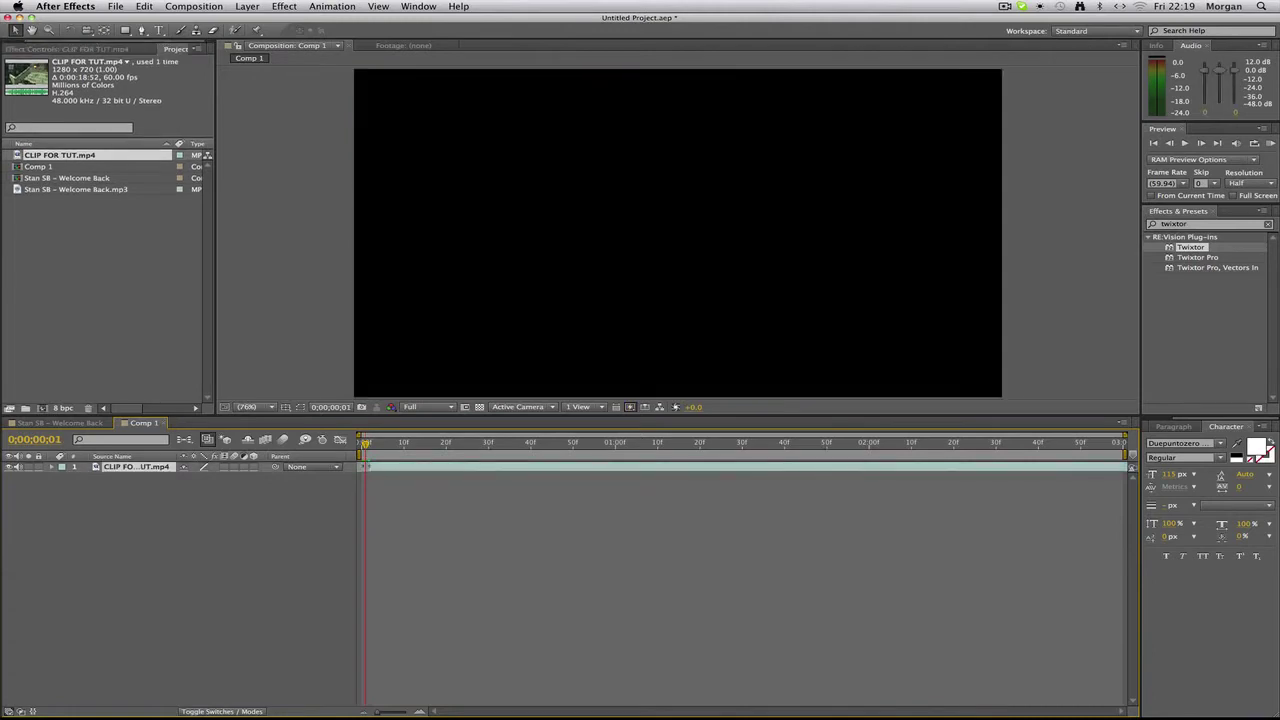
{"action": "left_click_drag", "start_coordinate": [366, 450], "coordinate": [375, 452]}
{"action": "key", "text": "super+d"}
{"action": "key", "text": "Delete"}
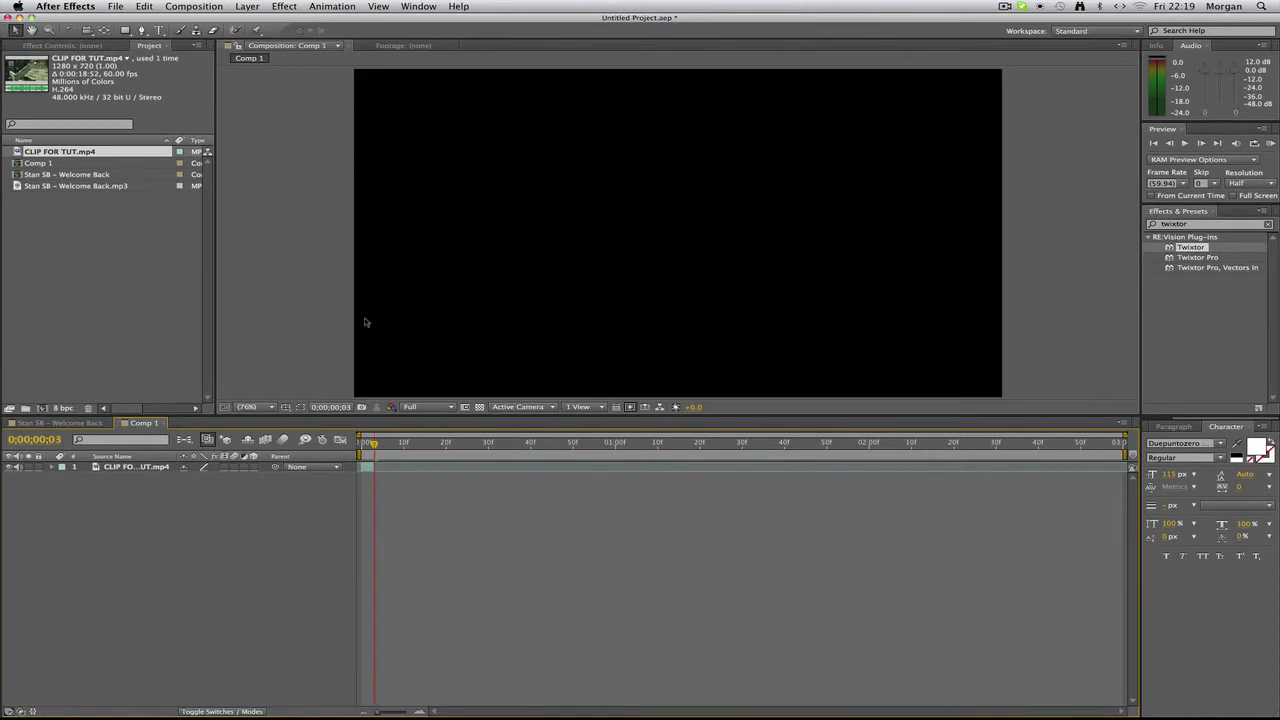
Step: Create a second composition with the same settings and nest Comp 1 in it
{"action": "left_click", "coordinate": [193, 6]}
{"action": "left_click", "coordinate": [193, 21]}
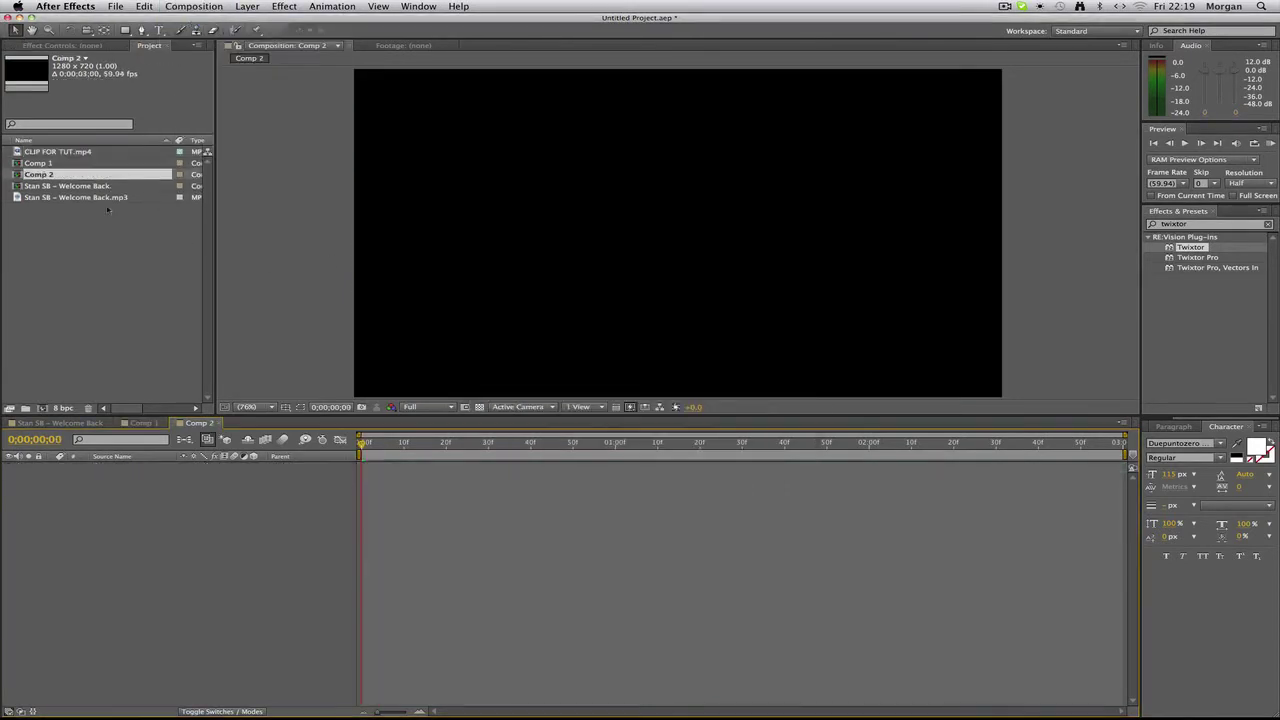
{"action": "left_click_drag", "start_coordinate": [37, 163], "coordinate": [174, 574]}
{"action": "key", "text": "End"}
Step: Apply Twixtor to the nested Comp 1 layer with an input frame rate of 59.970 and a speed of 2%
{"action": "left_click_drag", "start_coordinate": [1178, 250], "coordinate": [808, 228]}
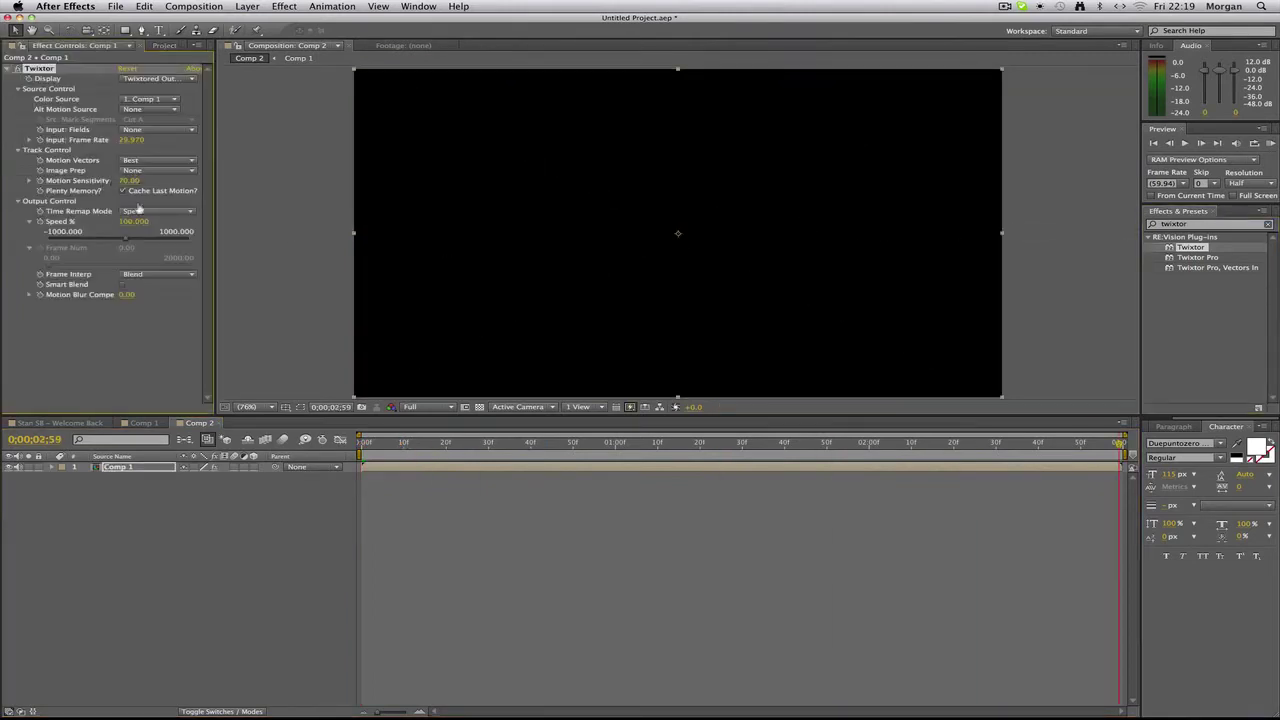
{"action": "left_click", "coordinate": [133, 140]}
{"action": "key", "text": "Return"}
{"action": "left_click", "coordinate": [141, 222]}
{"action": "type", "text": "5"}
{"action": "key", "text": "Return"}
{"action": "left_click", "coordinate": [133, 222]}
{"action": "type", "text": "2"}
{"action": "key", "text": "Return"}
Step: Lengthen the trimmed clip in Comp 1 slightly so the slowed footage fills Comp 2
{"action": "left_click", "coordinate": [143, 423]}
{"action": "left_click", "coordinate": [369, 467]}
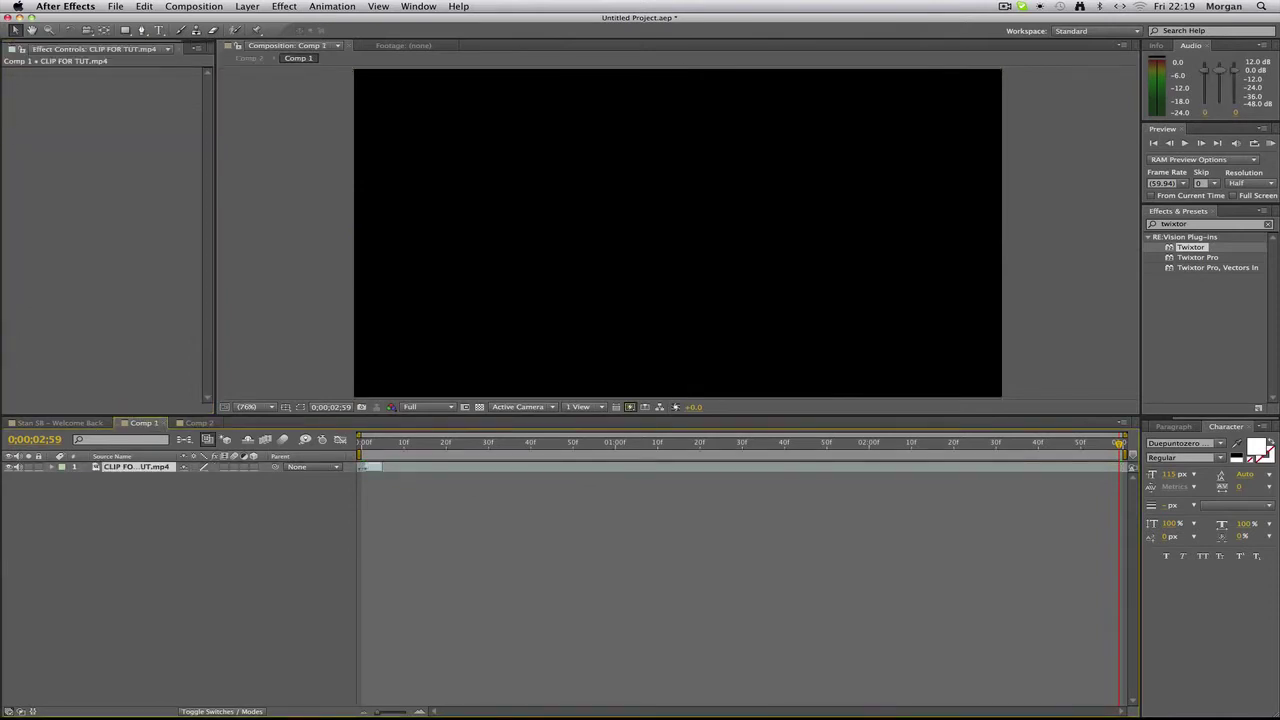
{"action": "left_click", "coordinate": [197, 423]}
{"action": "key", "text": "space"}
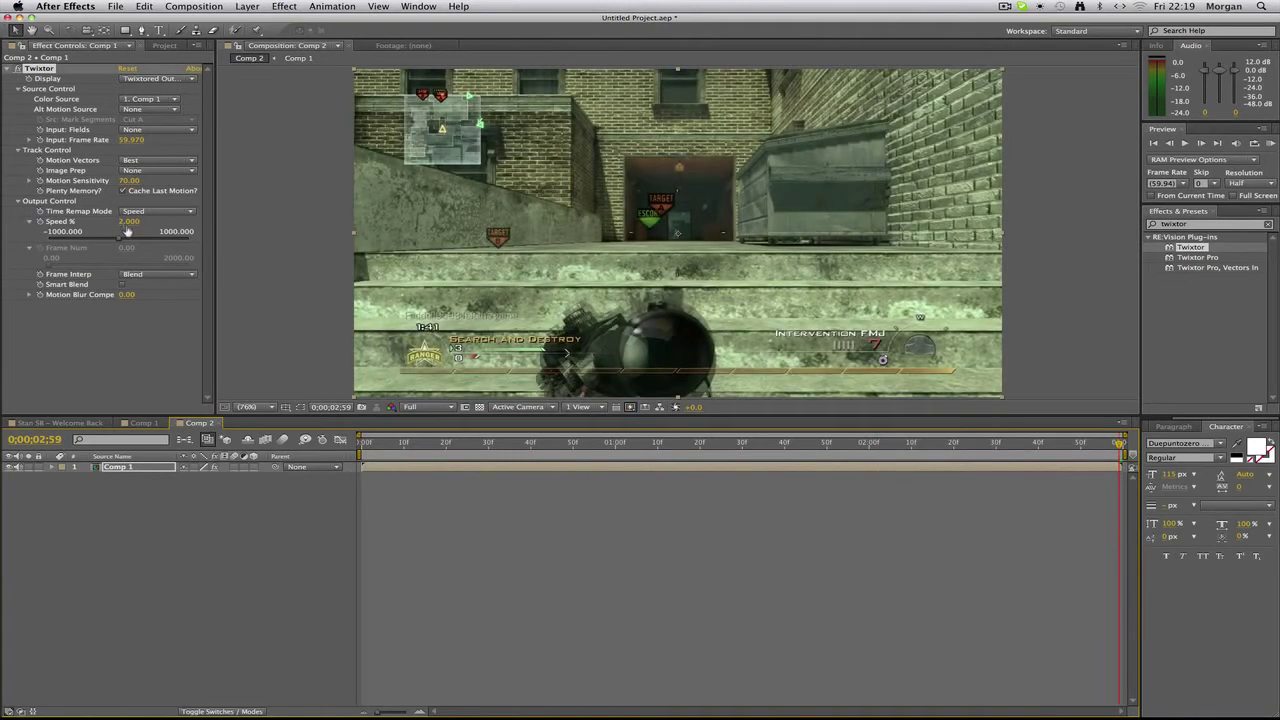
Step: Try a Twixtor speed of 3%, return it to 2% and preview the slowed footage
{"action": "left_click", "coordinate": [127, 222]}
{"action": "type", "text": "3"}
{"action": "key", "text": "Return"}
{"action": "left_click", "coordinate": [126, 222]}
{"action": "type", "text": "2"}
{"action": "key", "text": "Return"}
{"action": "key", "text": "space"}
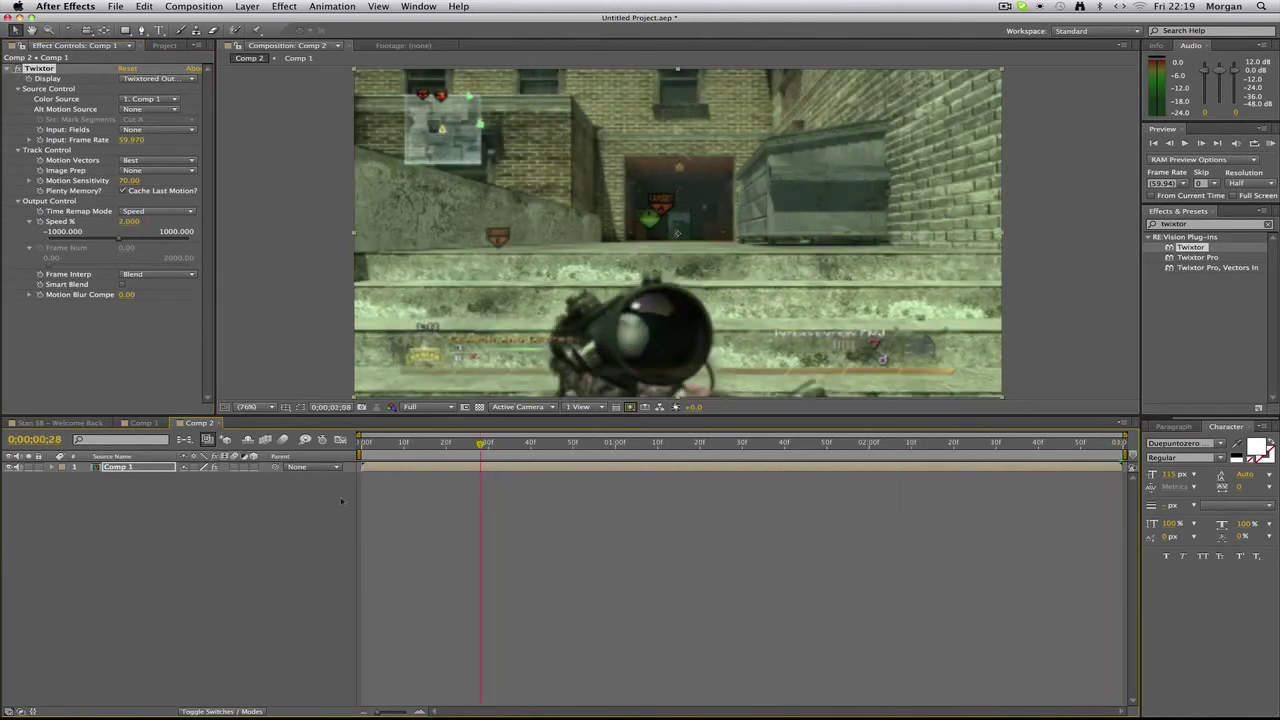
Step: Add Comp 2 above the audio layer in the Stan SB – Welcome Back composition
{"action": "left_click", "coordinate": [60, 423]}
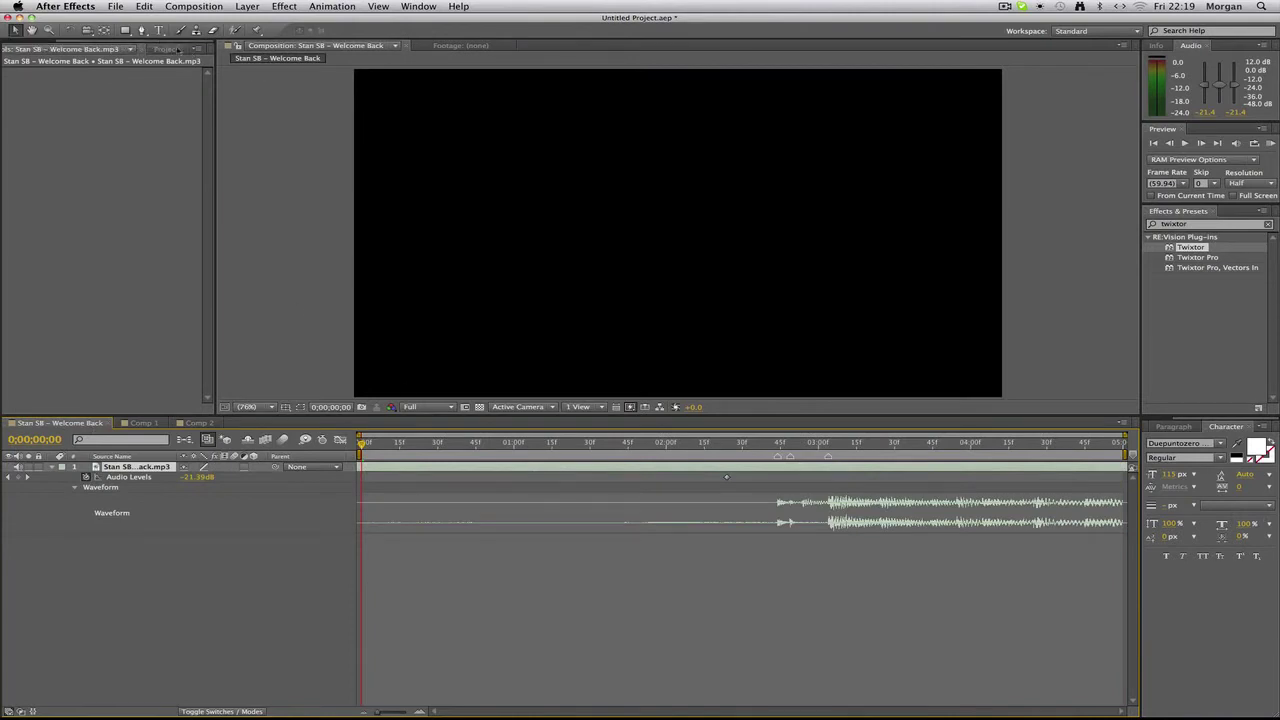
{"action": "left_click", "coordinate": [166, 49]}
{"action": "left_click", "coordinate": [33, 181]}
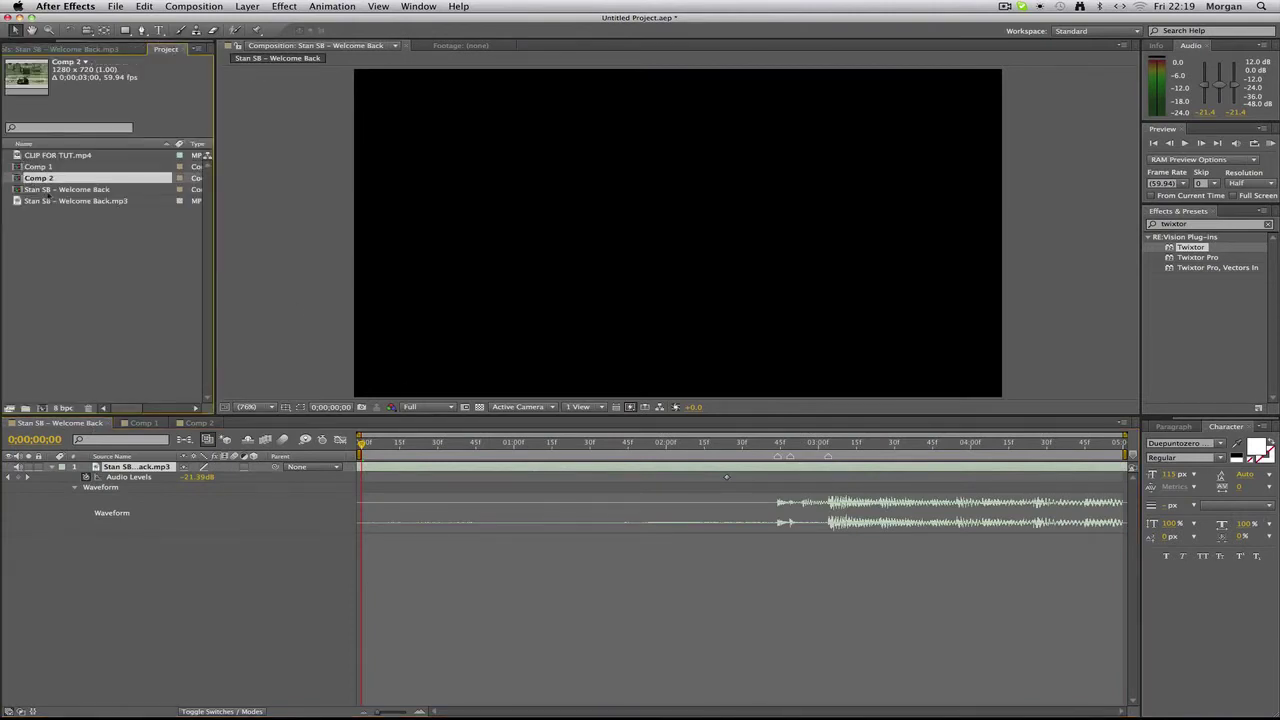
{"action": "left_click_drag", "start_coordinate": [22, 181], "coordinate": [363, 464]}
Step: Try shifting the audio layer earlier to bring its beat further inside Comp 2
{"action": "left_click_drag", "start_coordinate": [8, 174], "coordinate": [620, 478]}
{"action": "left_click_drag", "start_coordinate": [612, 478], "coordinate": [526, 483]}
{"action": "left_click_drag", "start_coordinate": [671, 476], "coordinate": [758, 470]}
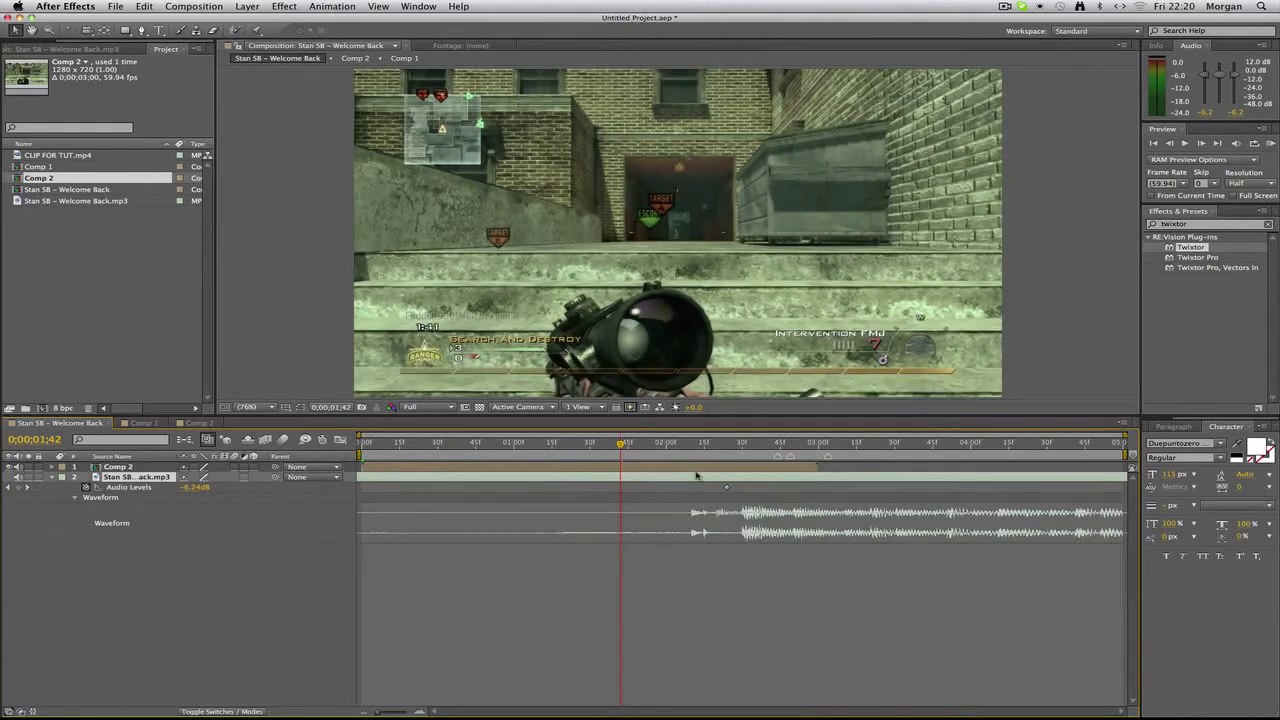
{"action": "key", "text": "super+z"}
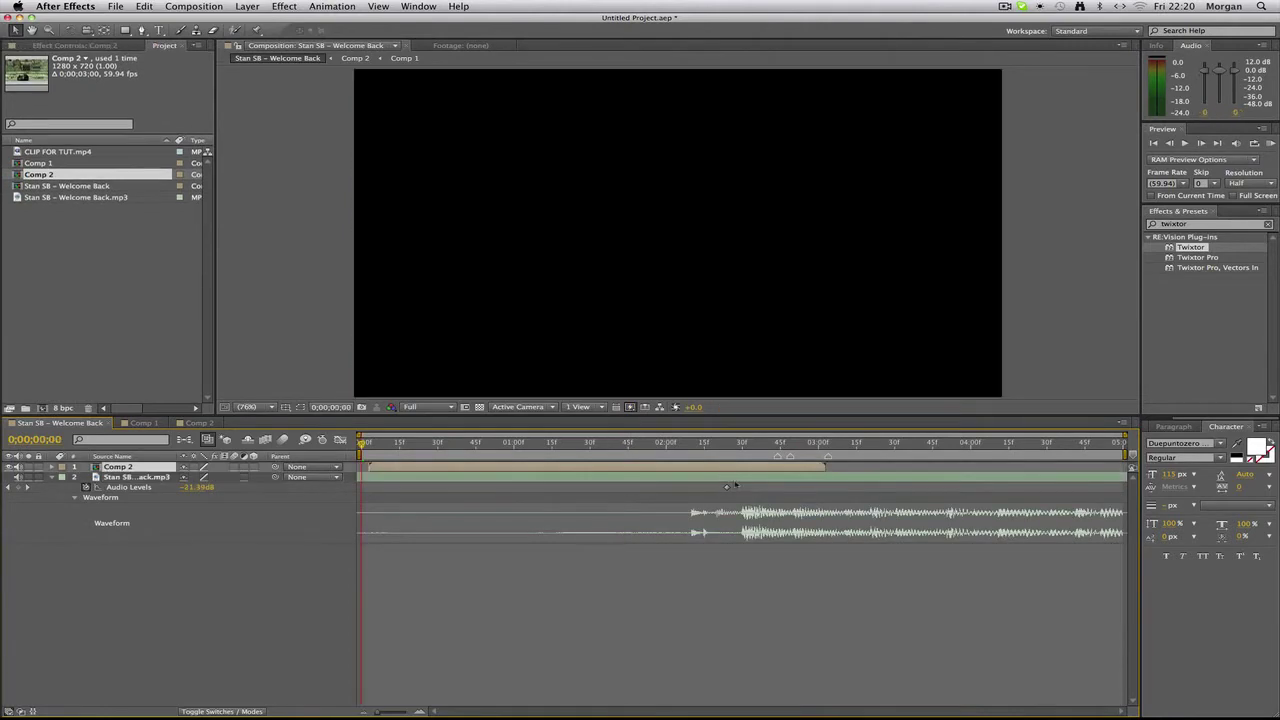
{"action": "left_click", "coordinate": [775, 446]}
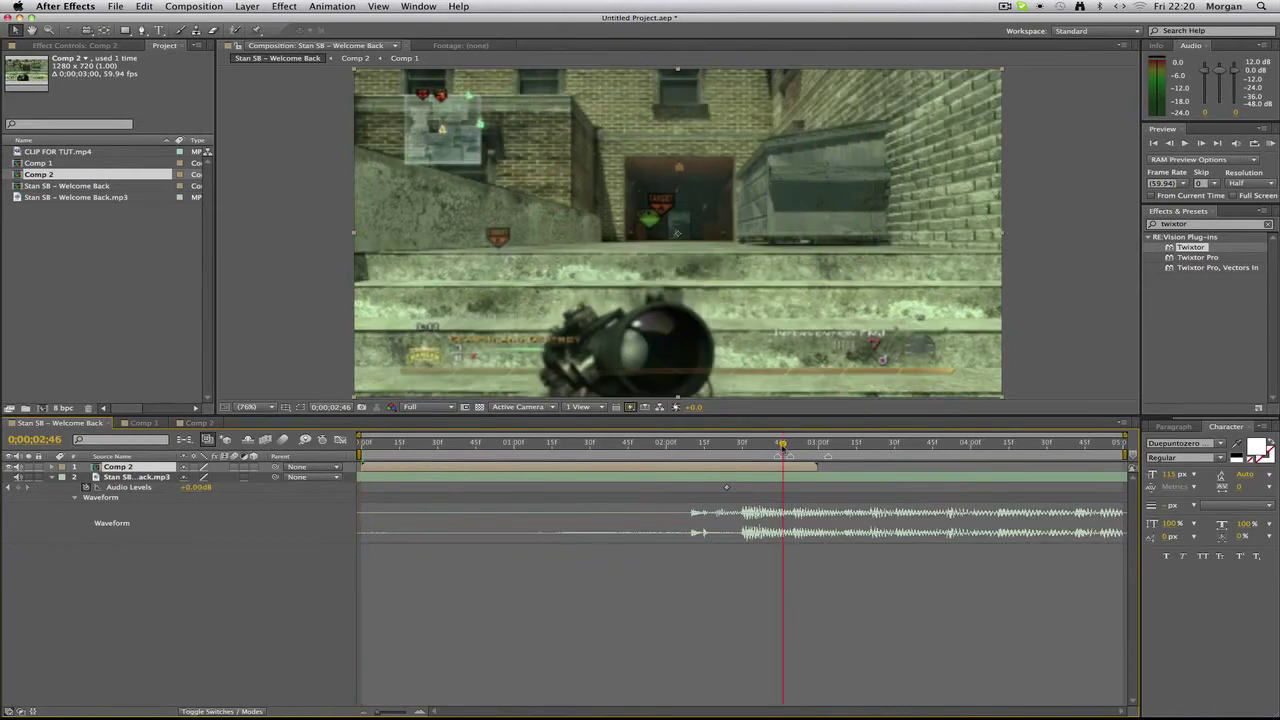
{"action": "mouse_move", "coordinate": [661, 481]}
{"action": "left_mouse_down"}
{"action": "mouse_move", "coordinate": [704, 477]}
{"action": "mouse_move", "coordinate": [661, 481]}
{"action": "left_mouse_up"}
Step: Move the Comp 2 layer later to start at about 0;00;01;23 and set the work area's start there
{"action": "left_click_drag", "start_coordinate": [455, 467], "coordinate": [667, 468]}
{"action": "left_click_drag", "start_coordinate": [424, 454], "coordinate": [570, 455]}
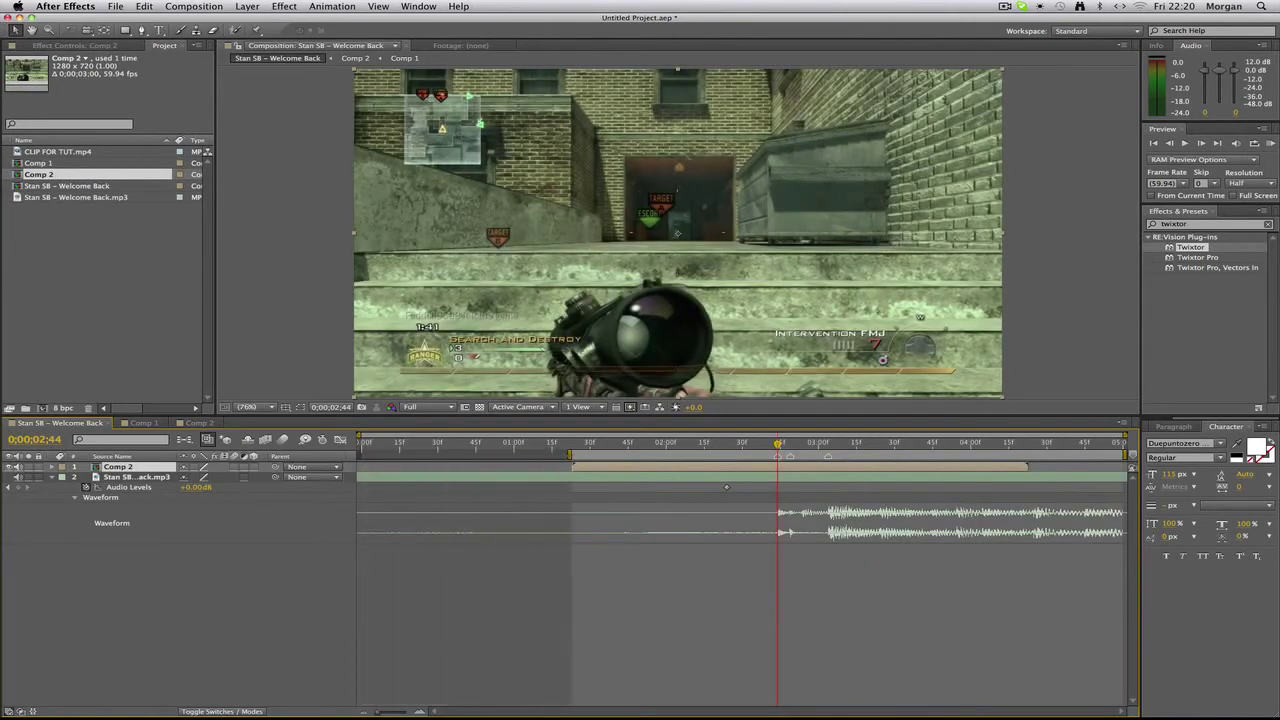
{"action": "left_click_drag", "start_coordinate": [356, 437], "coordinate": [569, 437]}
{"action": "key", "text": "KP_0"}
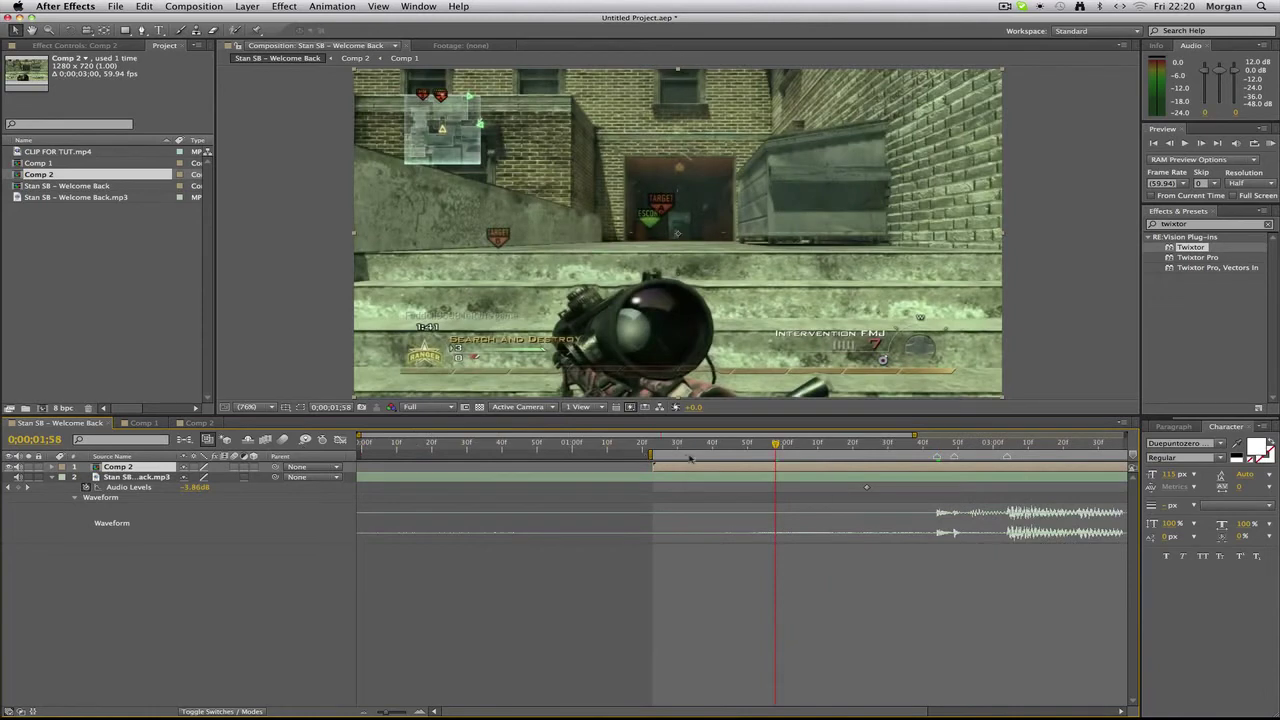
Step: Trim the composition to the work area and move the current time to the first beat marker at 0;00;01;21
{"action": "right_click", "coordinate": [690, 459]}
{"action": "left_click", "coordinate": [743, 490]}
{"action": "left_click_drag", "start_coordinate": [388, 447], "coordinate": [779, 505]}
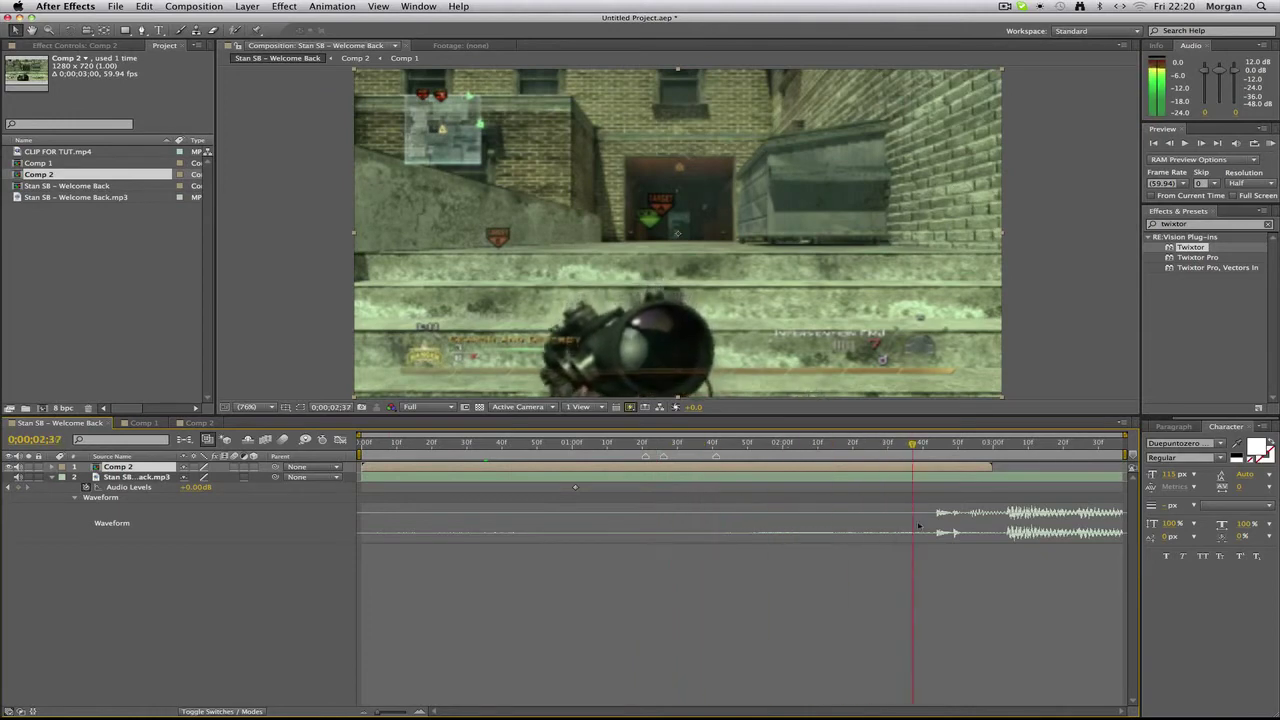
{"action": "left_click_drag", "start_coordinate": [978, 535], "coordinate": [663, 543]}
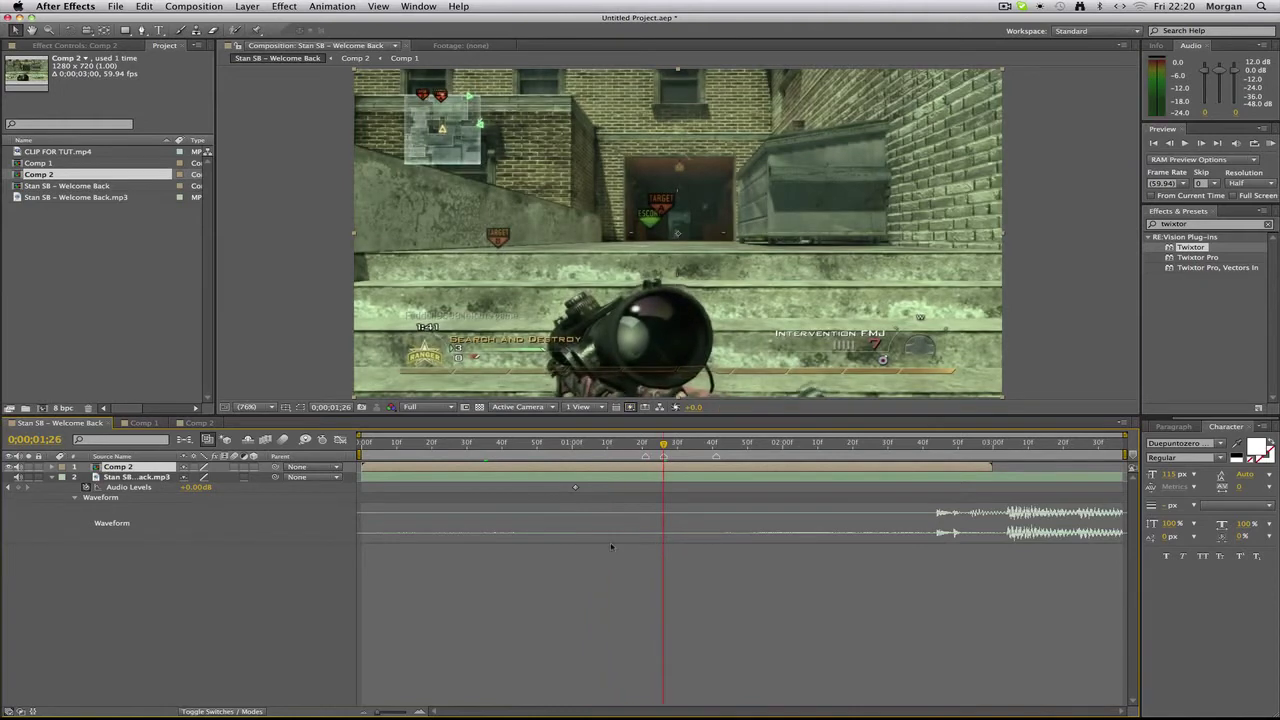
{"action": "left_click", "coordinate": [644, 447]}
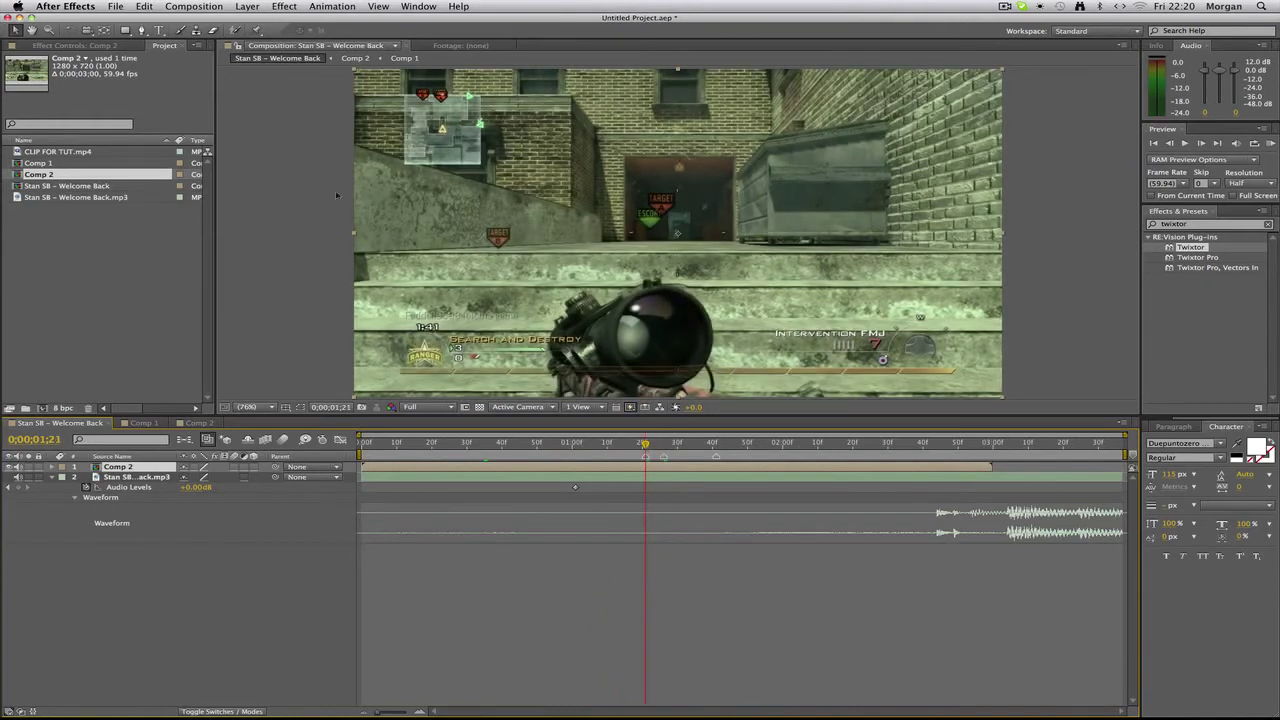
Step: Start a Pen tool mask on Comp 2 at 400% magnification, placing the first points along the sloping concrete wall's upper edge
{"action": "left_click", "coordinate": [245, 407]}
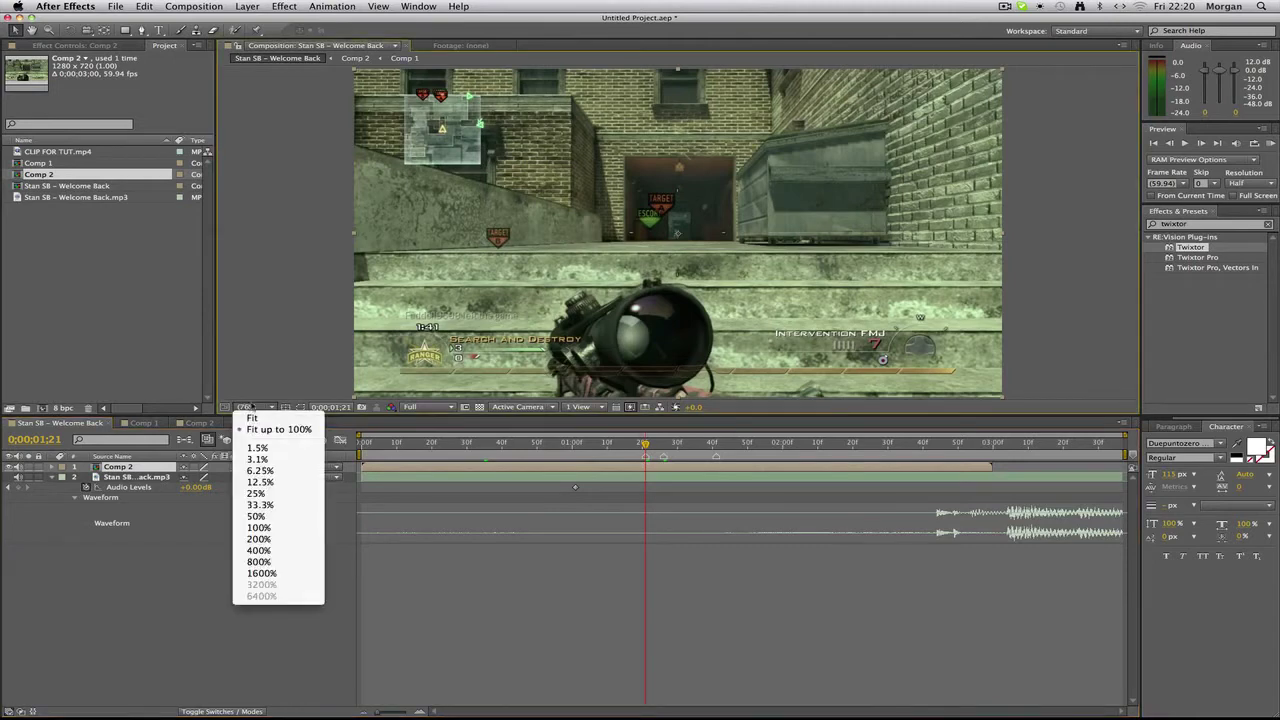
{"action": "left_click", "coordinate": [282, 554]}
{"action": "left_click_drag", "start_coordinate": [446, 156], "coordinate": [702, 389]}
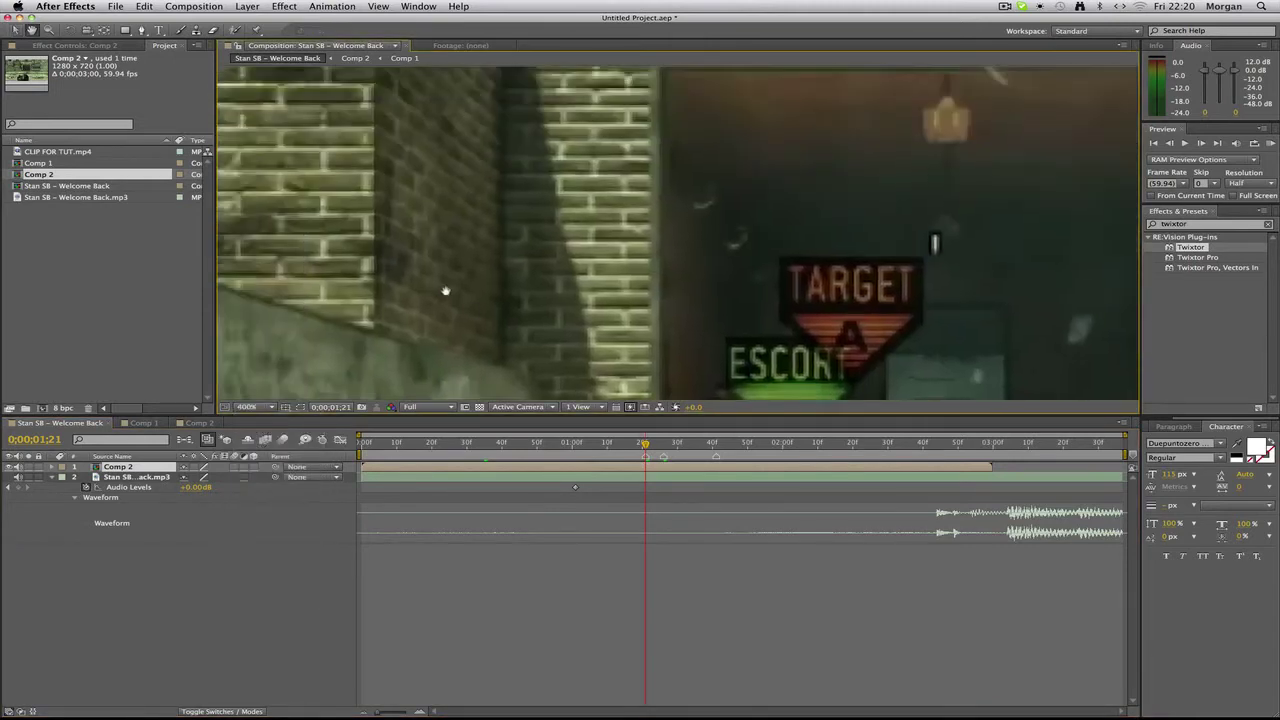
{"action": "left_click_drag", "start_coordinate": [281, 177], "coordinate": [426, 214]}
{"action": "left_click_drag", "start_coordinate": [718, 382], "coordinate": [631, 268]}
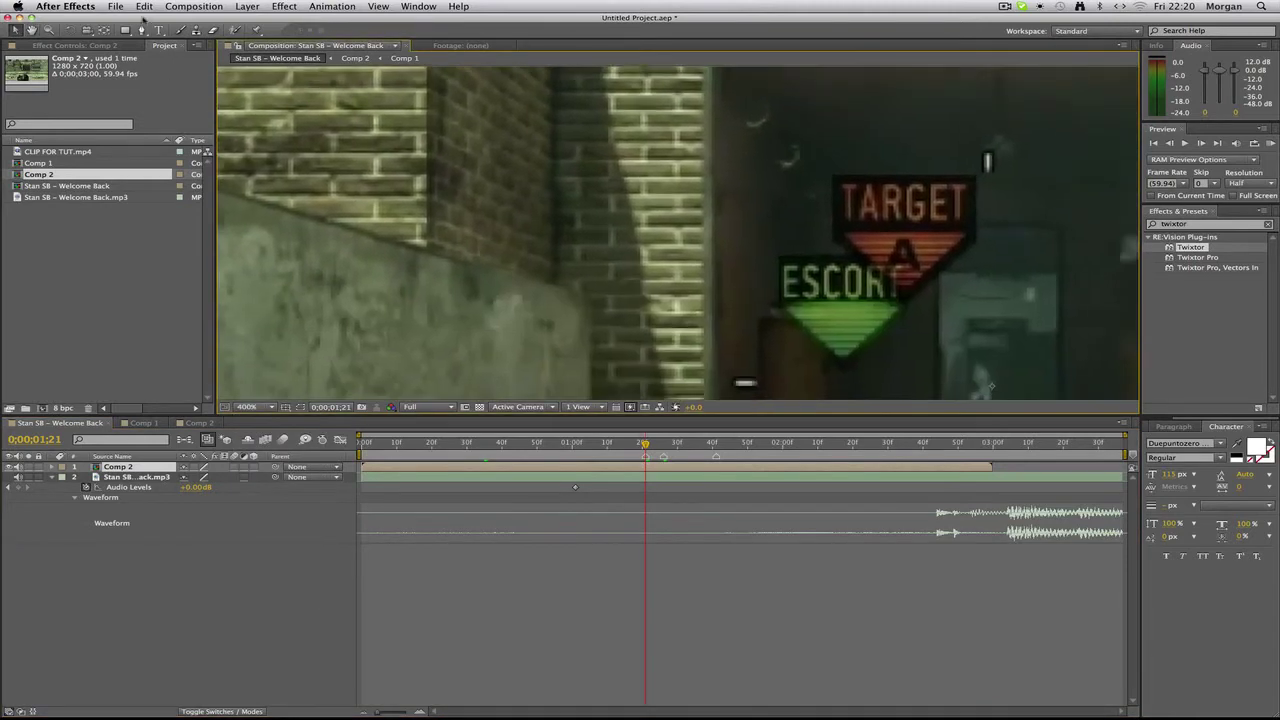
{"action": "left_click", "coordinate": [141, 30]}
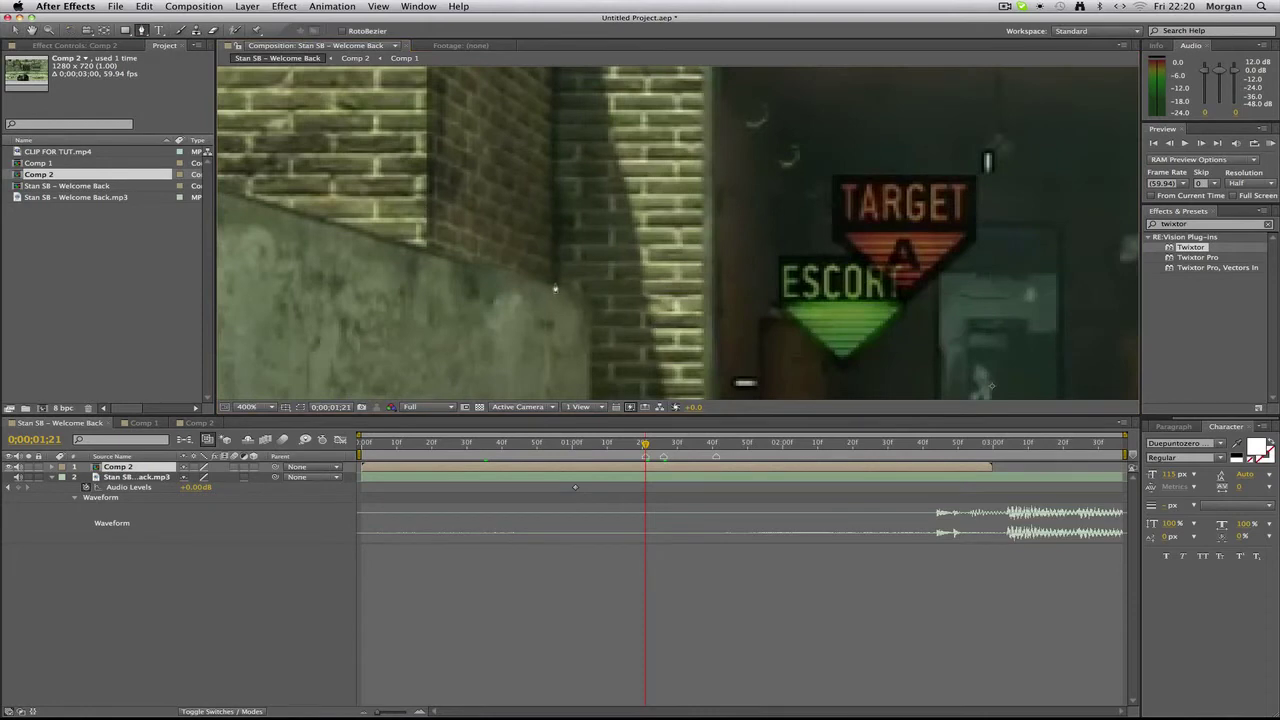
{"action": "left_click", "coordinate": [555, 284]}
{"action": "left_click", "coordinate": [426, 254]}
Step: Continue the Comp 2 mask along the concrete wall's sloping edge and around outside the frame beside the wall
{"action": "key", "text": "space"}
{"action": "mouse_move", "coordinate": [297, 234]}
{"action": "left_mouse_down"}
{"action": "mouse_move", "coordinate": [426, 306]}
{"action": "mouse_move", "coordinate": [697, 391]}
{"action": "left_mouse_up"}
{"action": "left_click_drag", "start_coordinate": [222, 200], "coordinate": [456, 314]}
{"action": "left_click", "coordinate": [472, 338]}
{"action": "left_click_drag", "start_coordinate": [404, 163], "coordinate": [444, 301]}
{"action": "left_click", "coordinate": [361, 238]}
{"action": "left_click_drag", "start_coordinate": [409, 134], "coordinate": [443, 132]}
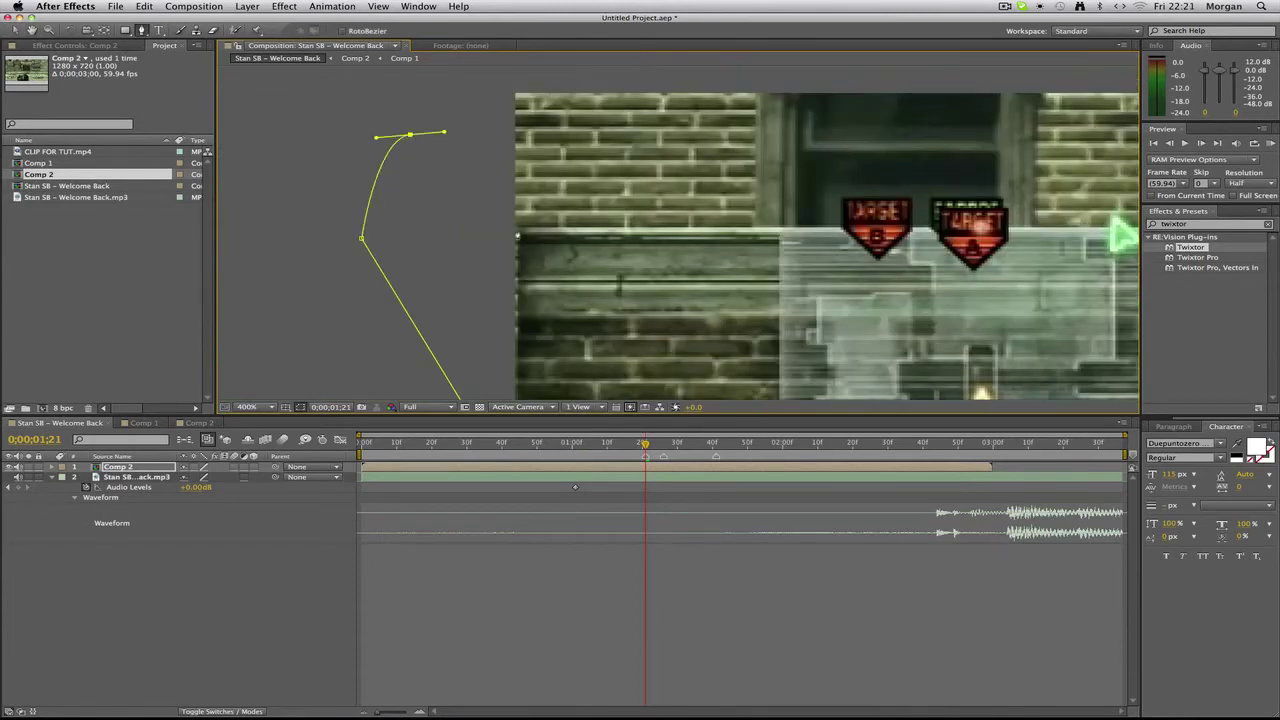
Step: Trace the mask along the brick wall's top ledge and down its slanted side, and close it at the starting point
{"action": "left_click", "coordinate": [517, 235]}
{"action": "key", "text": "space"}
{"action": "left_click_drag", "start_coordinate": [622, 229], "coordinate": [320, 208]}
{"action": "left_click", "coordinate": [325, 204]}
{"action": "scroll", "coordinate": [508, 228], "scroll_direction": "right", "scroll_amount": 10}
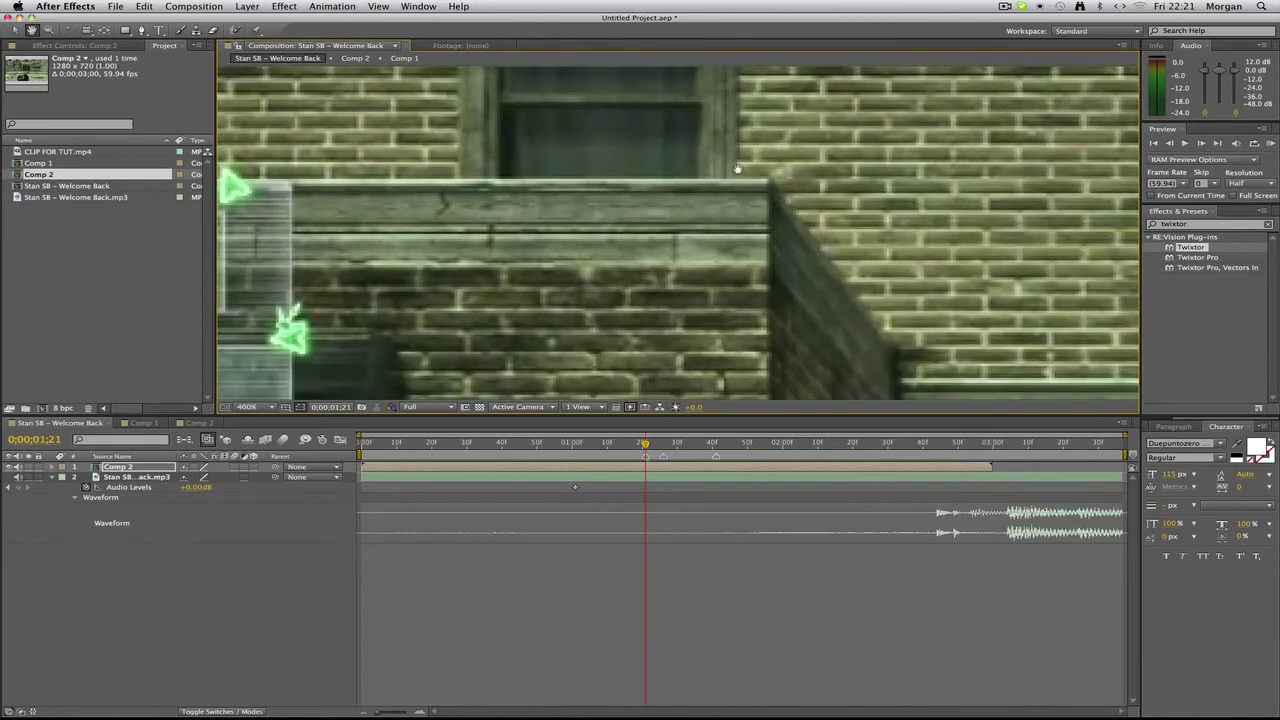
{"action": "left_click", "coordinate": [767, 179]}
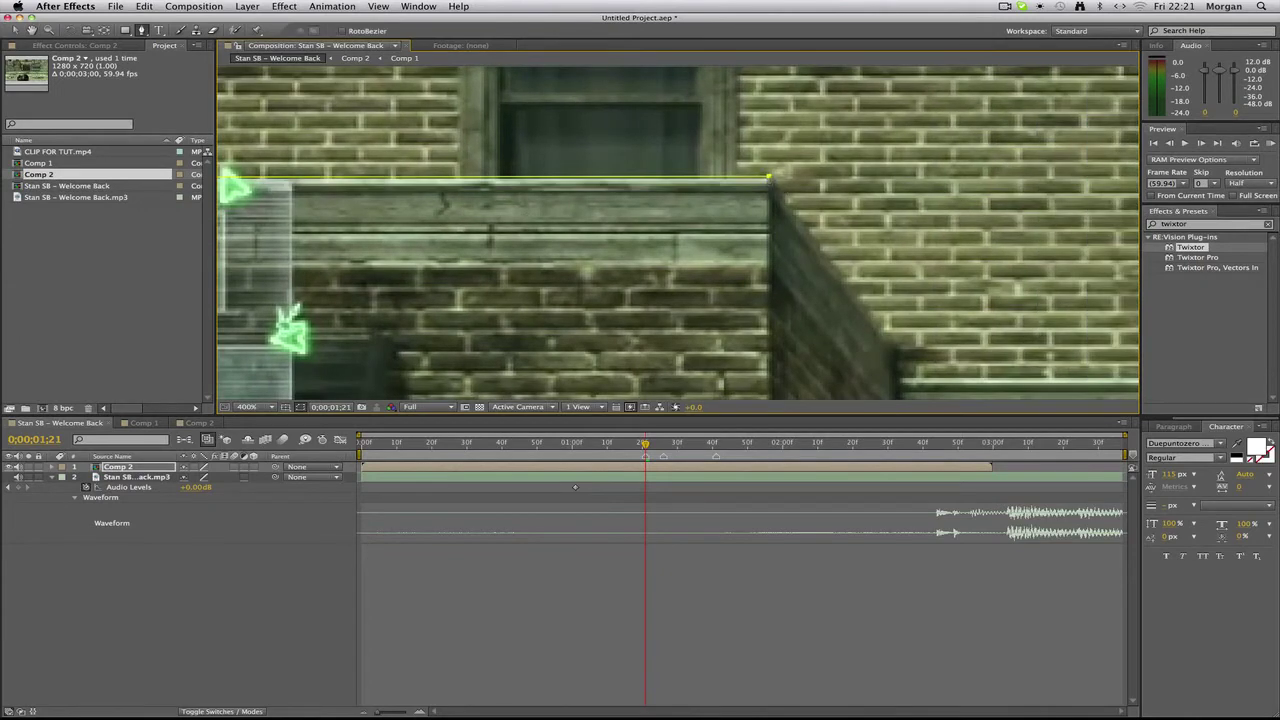
{"action": "left_click", "coordinate": [895, 355]}
{"action": "left_click_drag", "start_coordinate": [895, 355], "coordinate": [806, 40]}
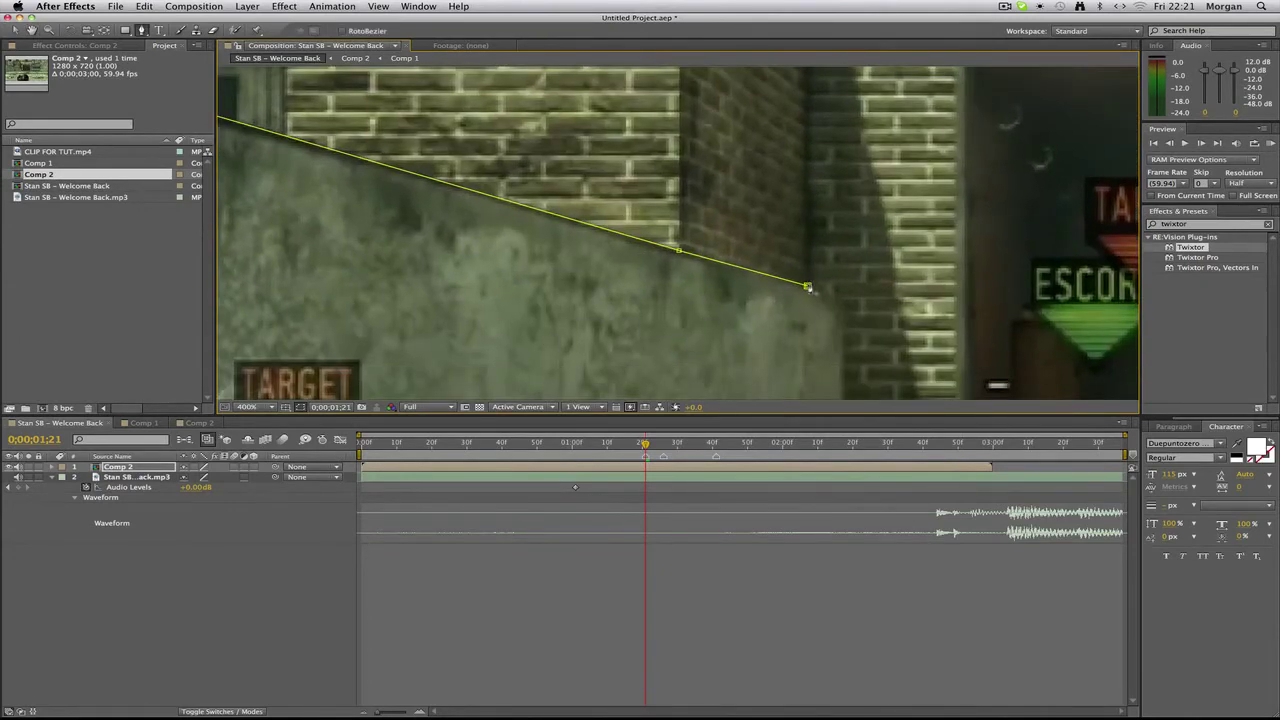
{"action": "double_click", "coordinate": [808, 288]}
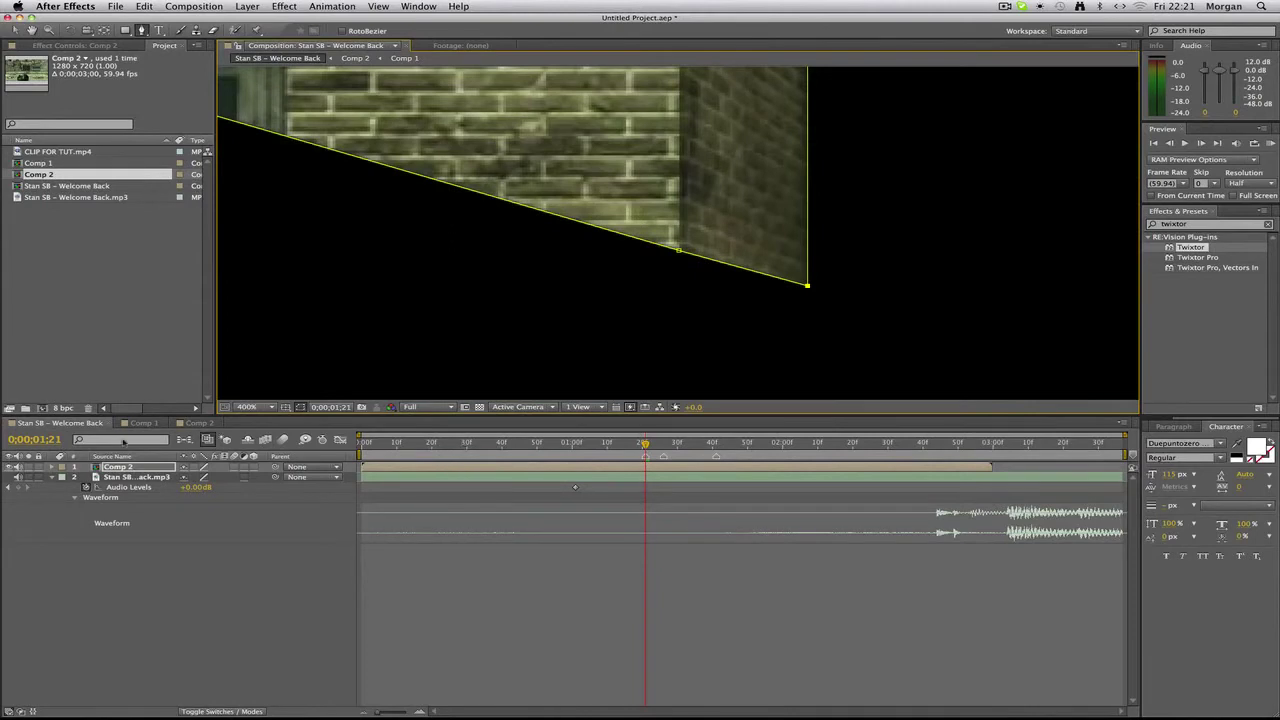
Step: Duplicate the masked Comp 2 layer and delete the mask from the lower copy, with the full frame fitted in view
{"action": "left_click", "coordinate": [247, 407]}
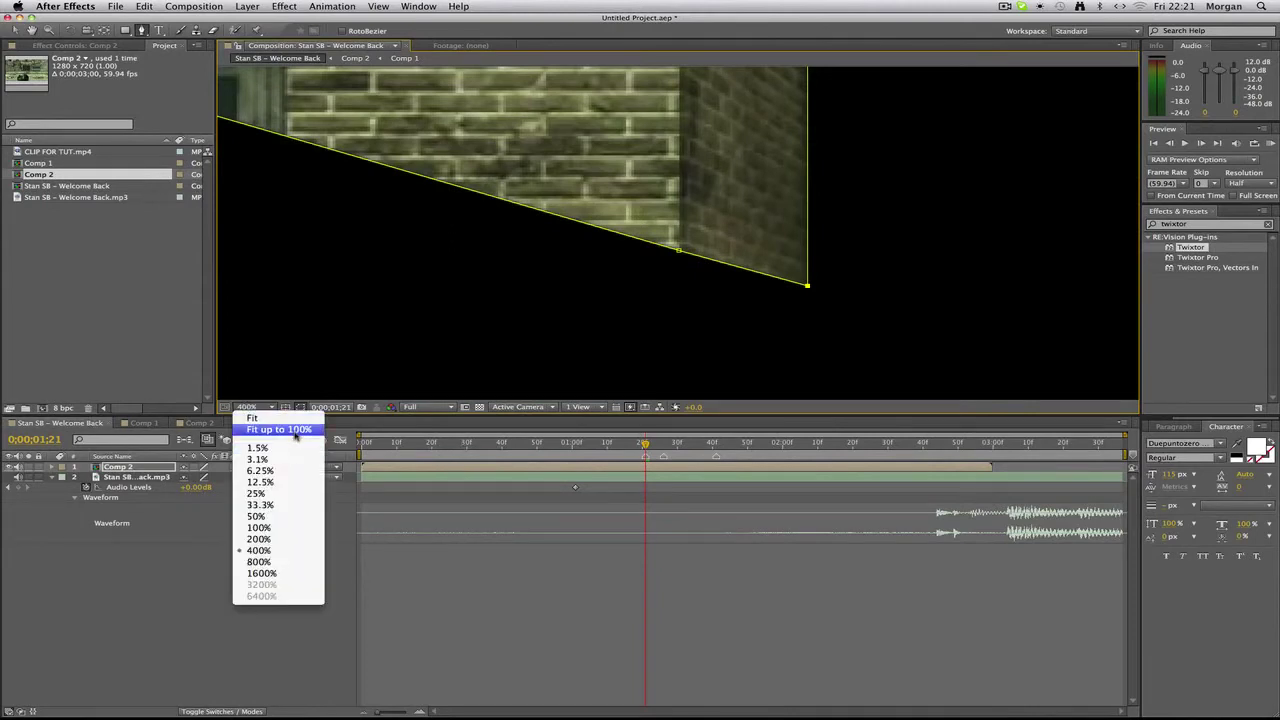
{"action": "left_click", "coordinate": [280, 429]}
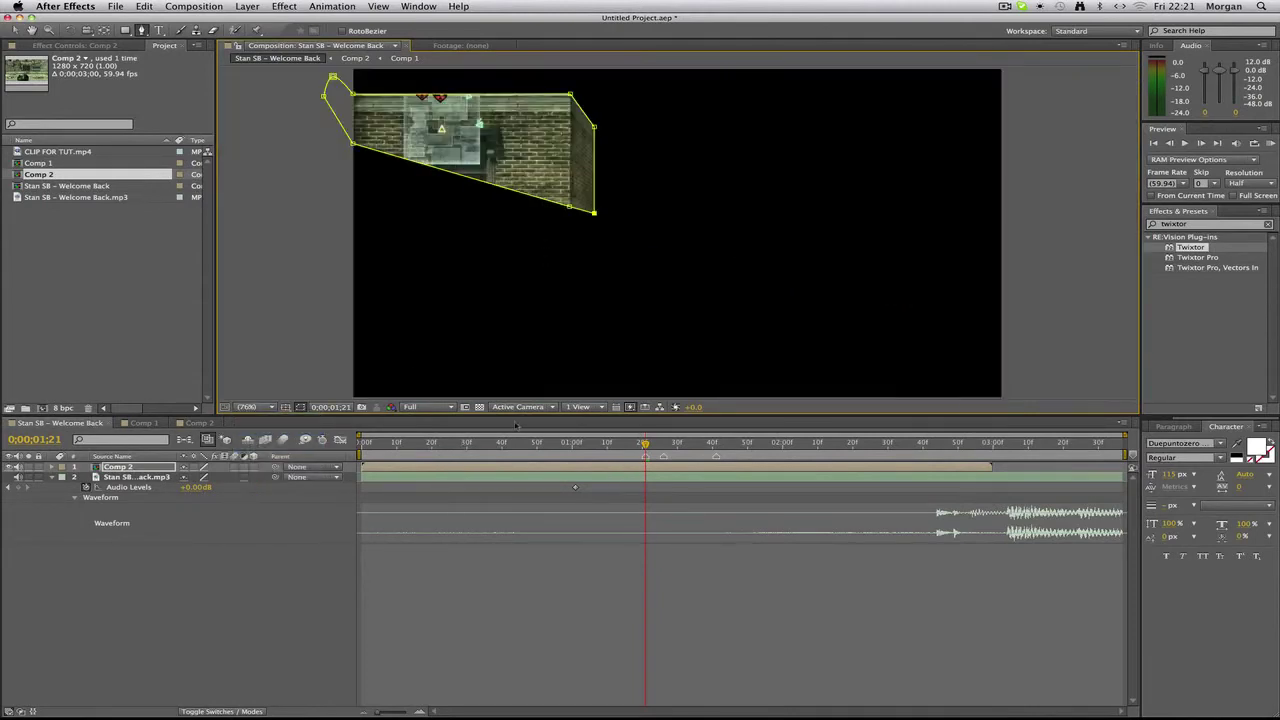
{"action": "left_click", "coordinate": [551, 469]}
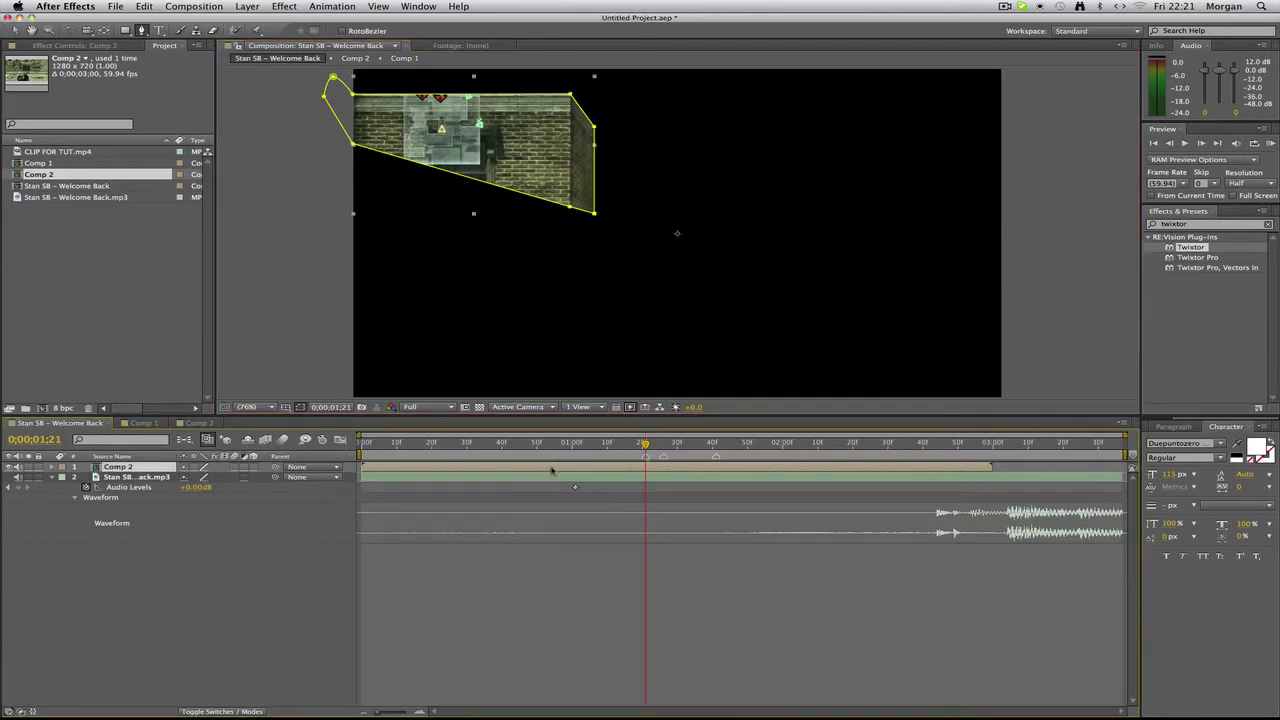
{"action": "key", "text": "super+d"}
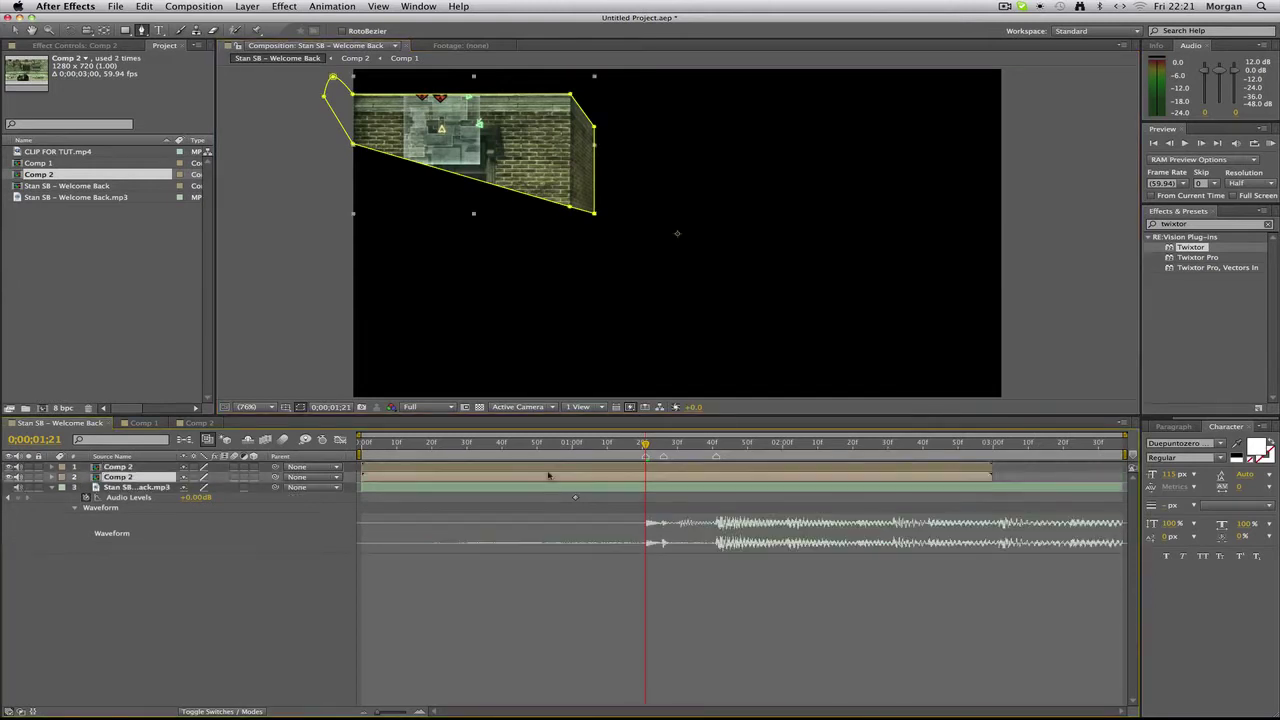
{"action": "key", "text": "m"}
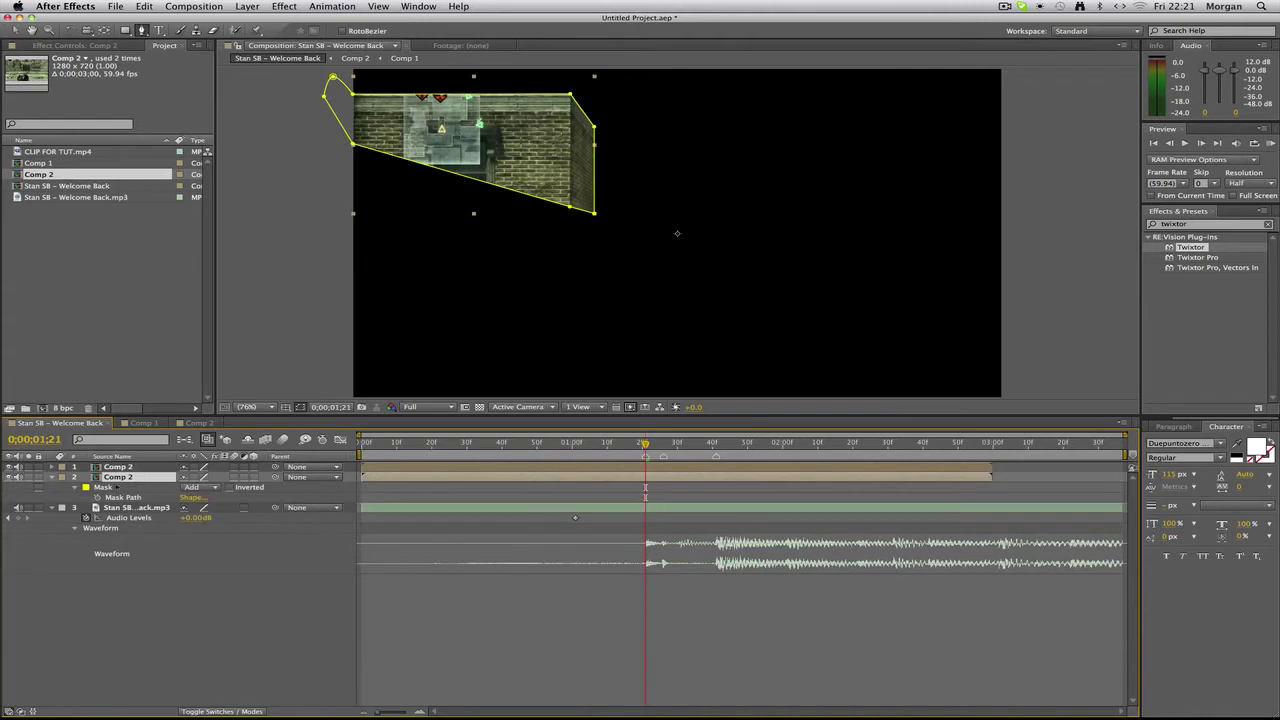
{"action": "key", "text": "m"}
{"action": "key", "text": "m"}
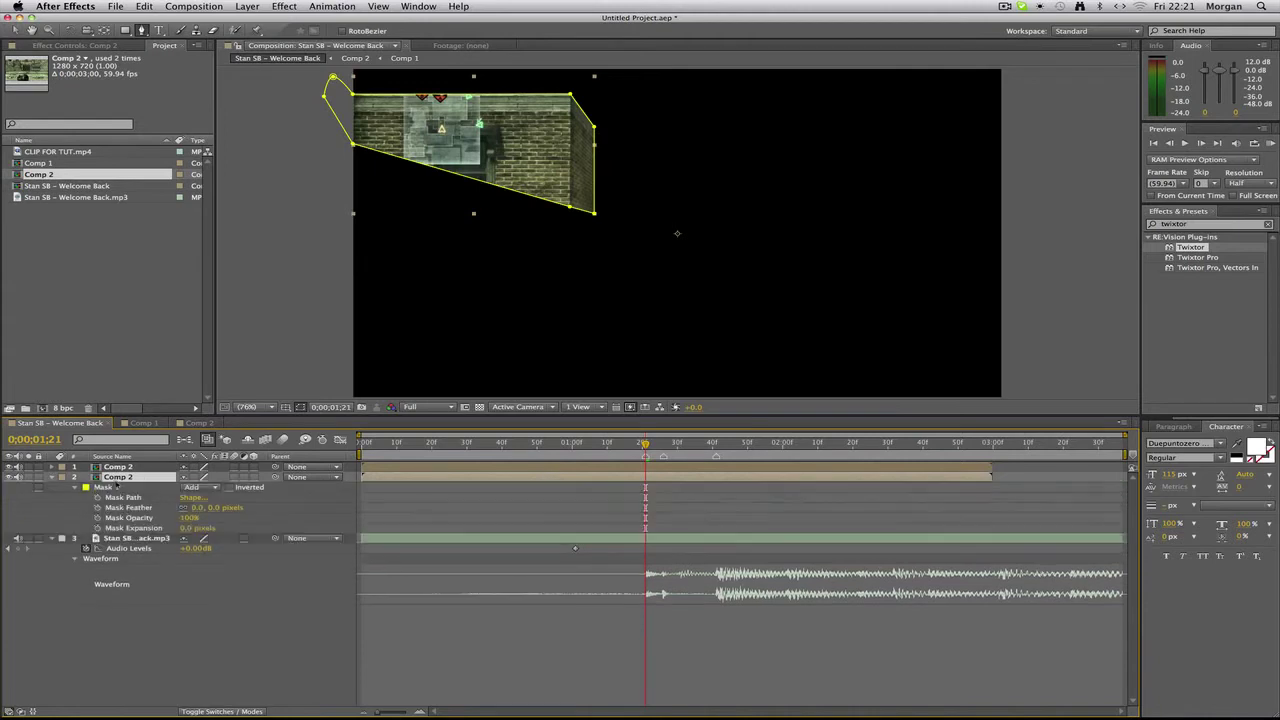
{"action": "left_click", "coordinate": [117, 488]}
{"action": "key", "text": "Delete"}
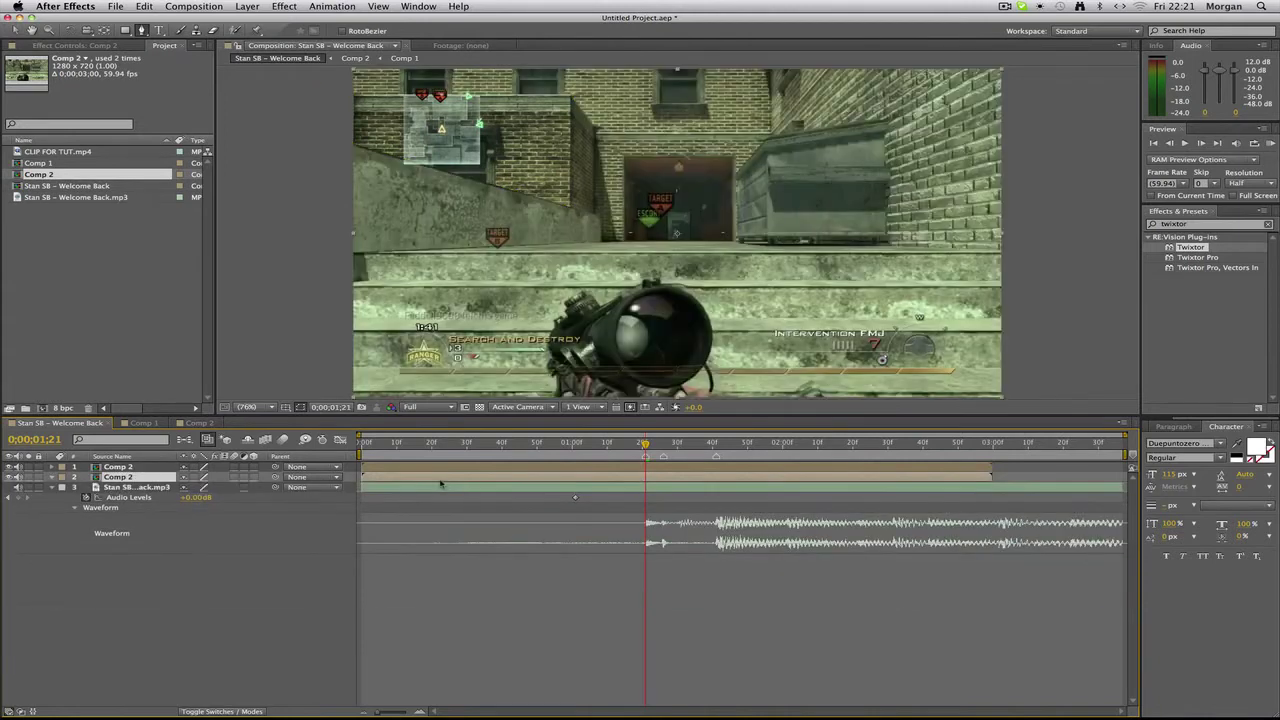
Step: Test the cutout by moving the masked wall away from its place, and undo the move
{"action": "left_click", "coordinate": [16, 30]}
{"action": "left_click", "coordinate": [654, 466]}
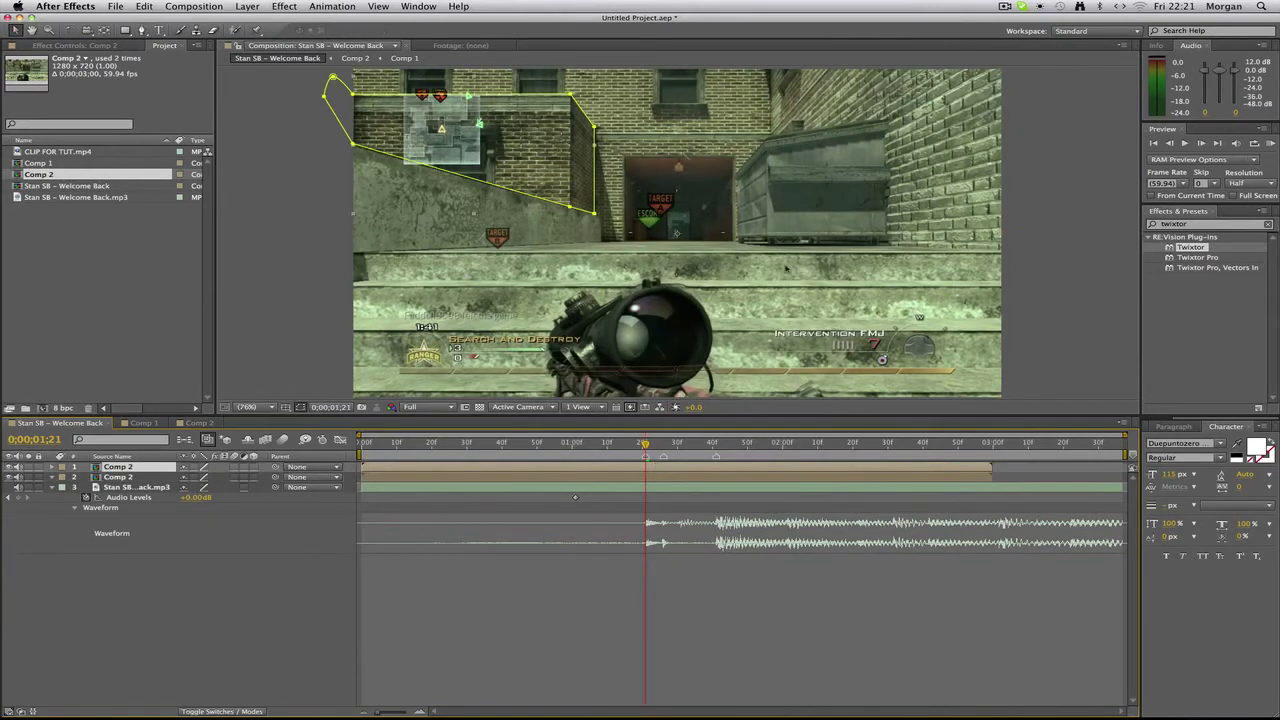
{"action": "left_click_drag", "start_coordinate": [527, 157], "coordinate": [697, 234]}
{"action": "key", "text": "super+z"}
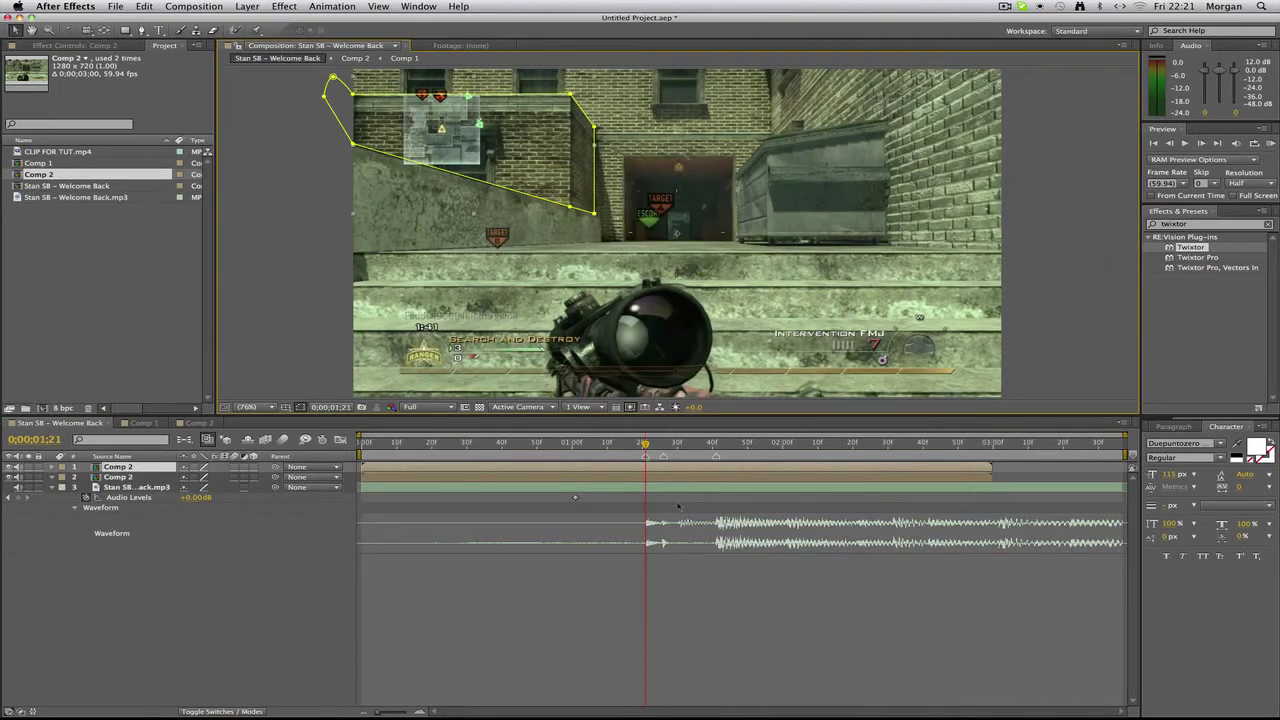
Step: Set starting Scale and Position keyframes on the masked Comp 2 layer just before the beat at 0;00;01;21
{"action": "key", "text": "s"}
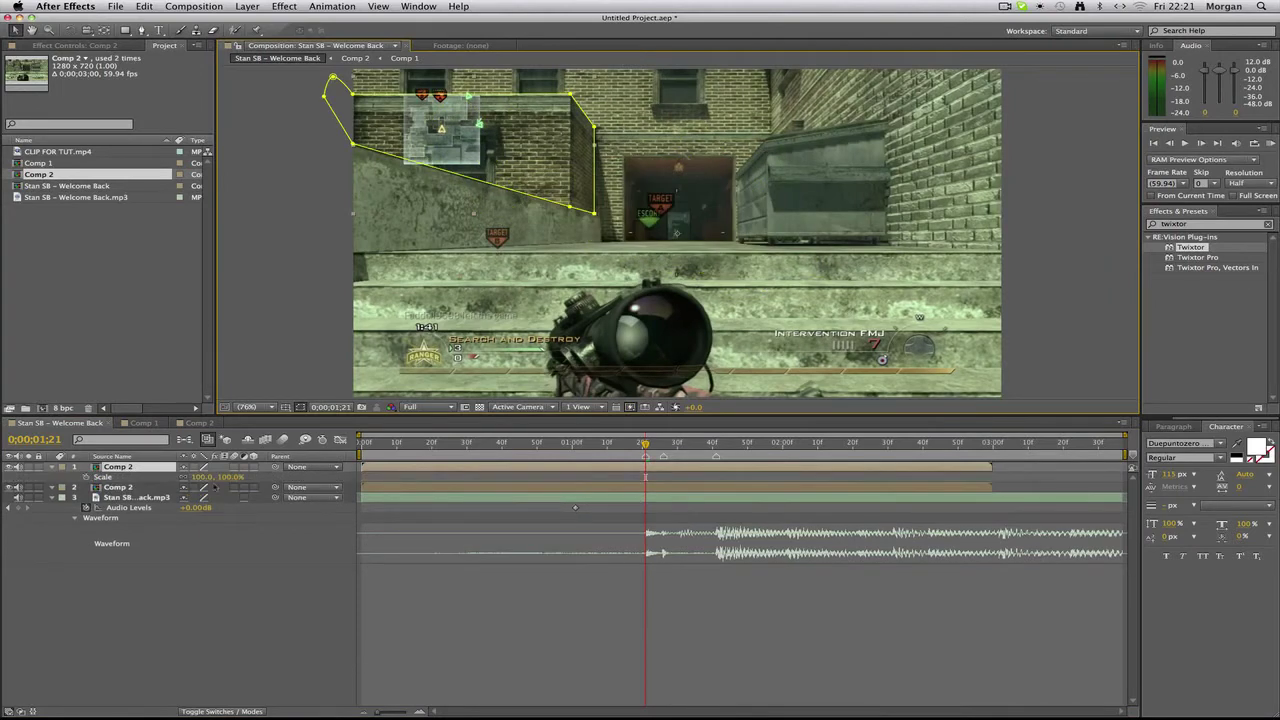
{"action": "left_click", "coordinate": [86, 478]}
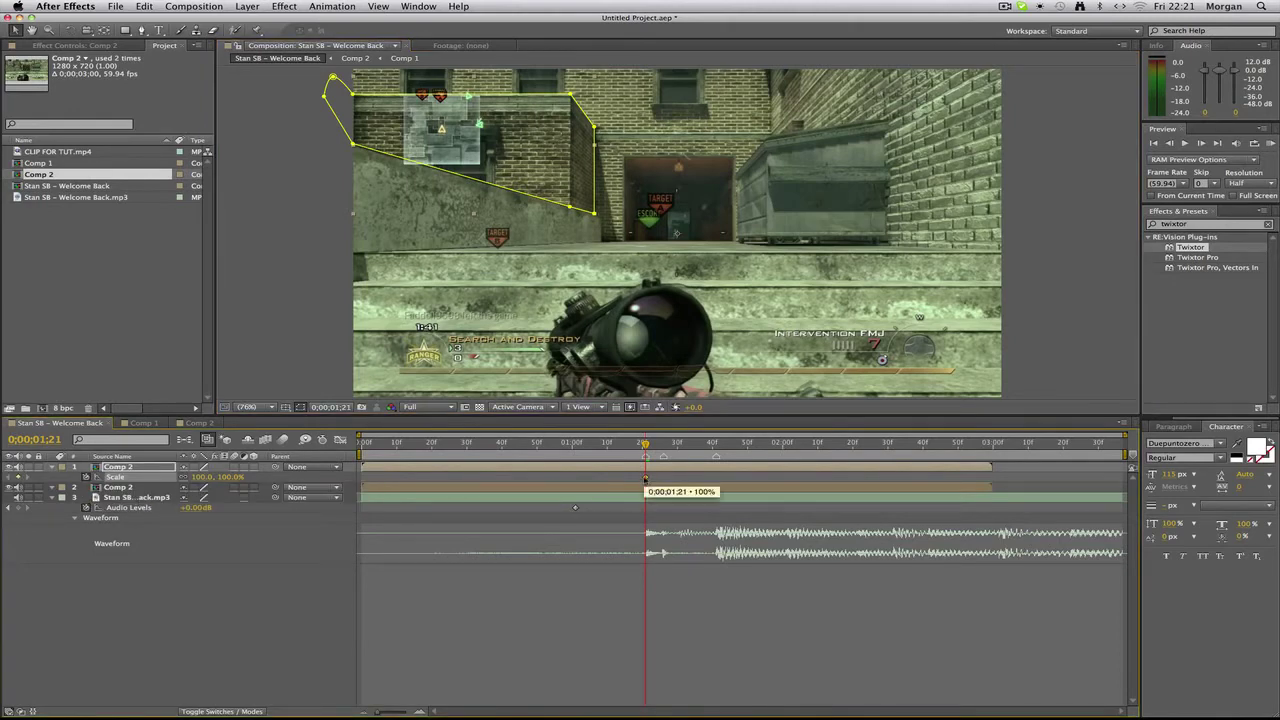
{"action": "key", "text": "p"}
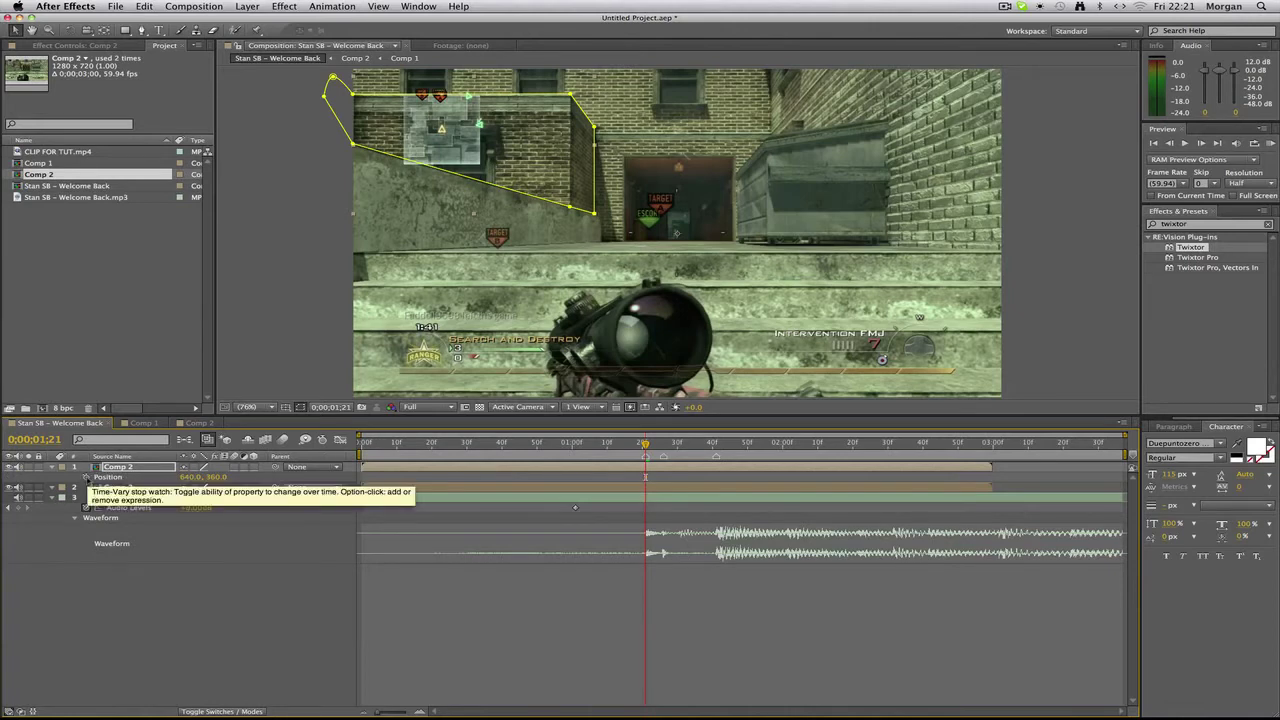
{"action": "left_click", "coordinate": [86, 477]}
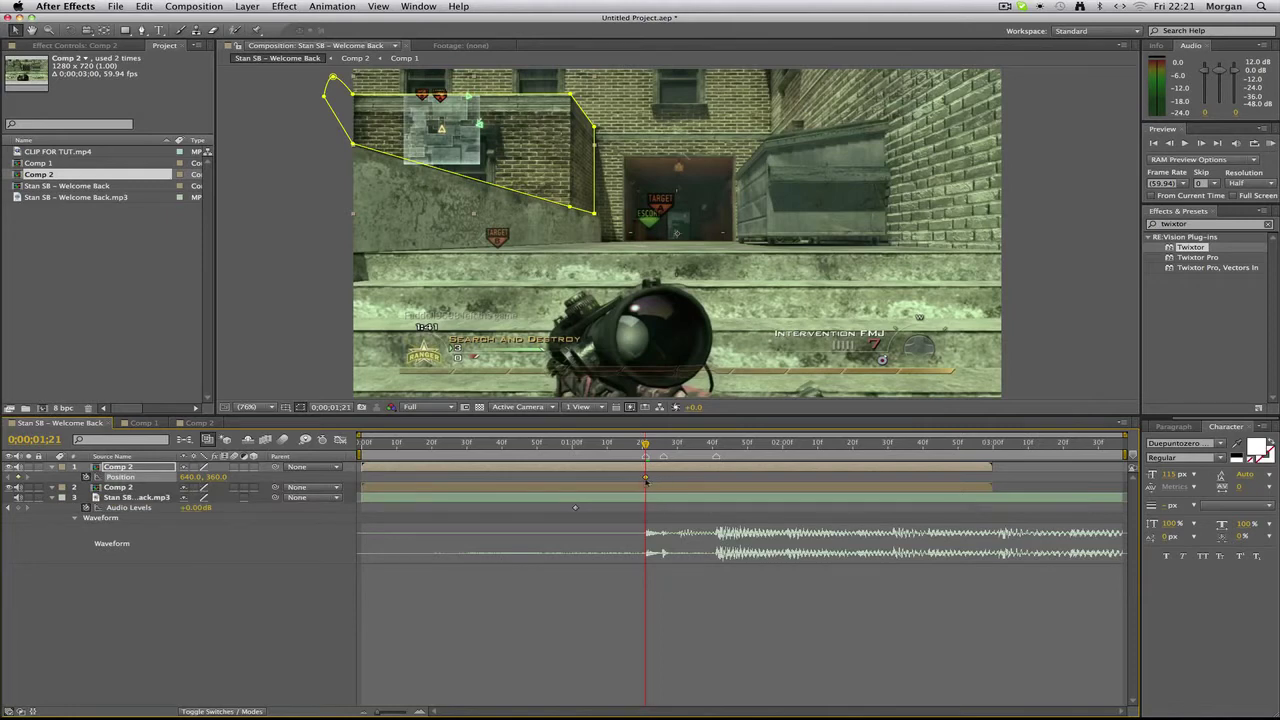
{"action": "mouse_move", "coordinate": [645, 479]}
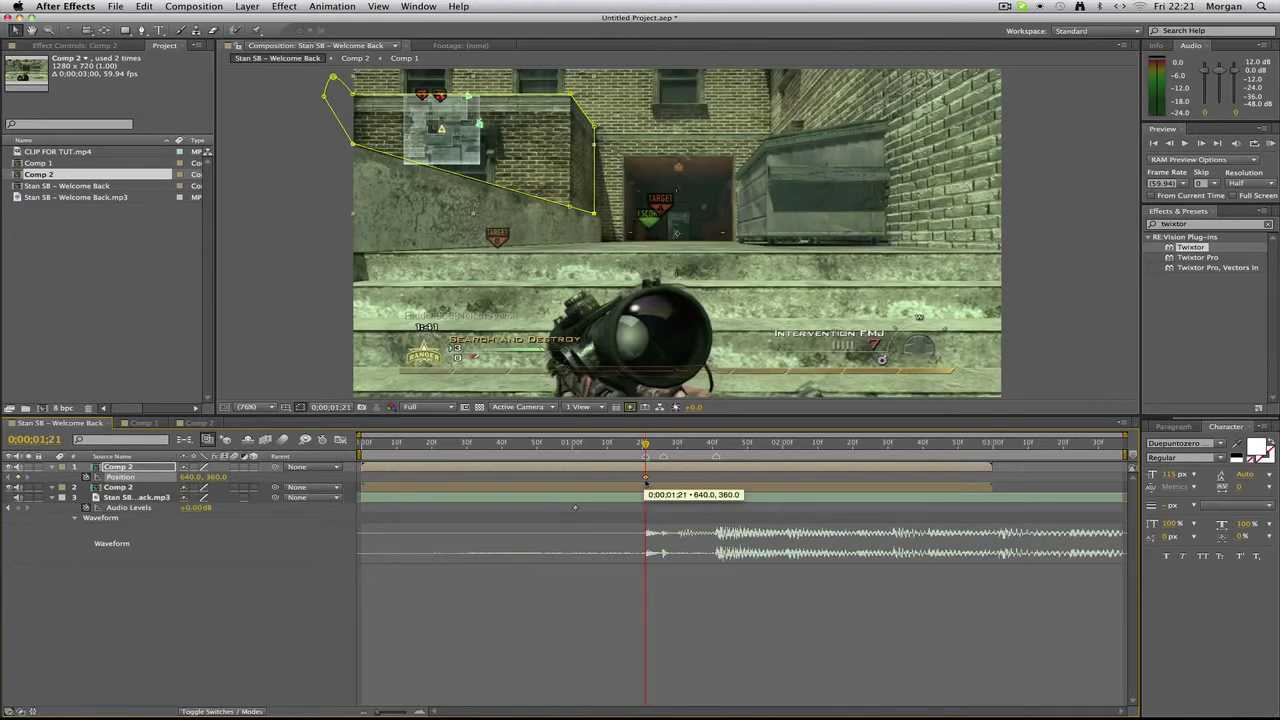
{"action": "key", "text": "s"}
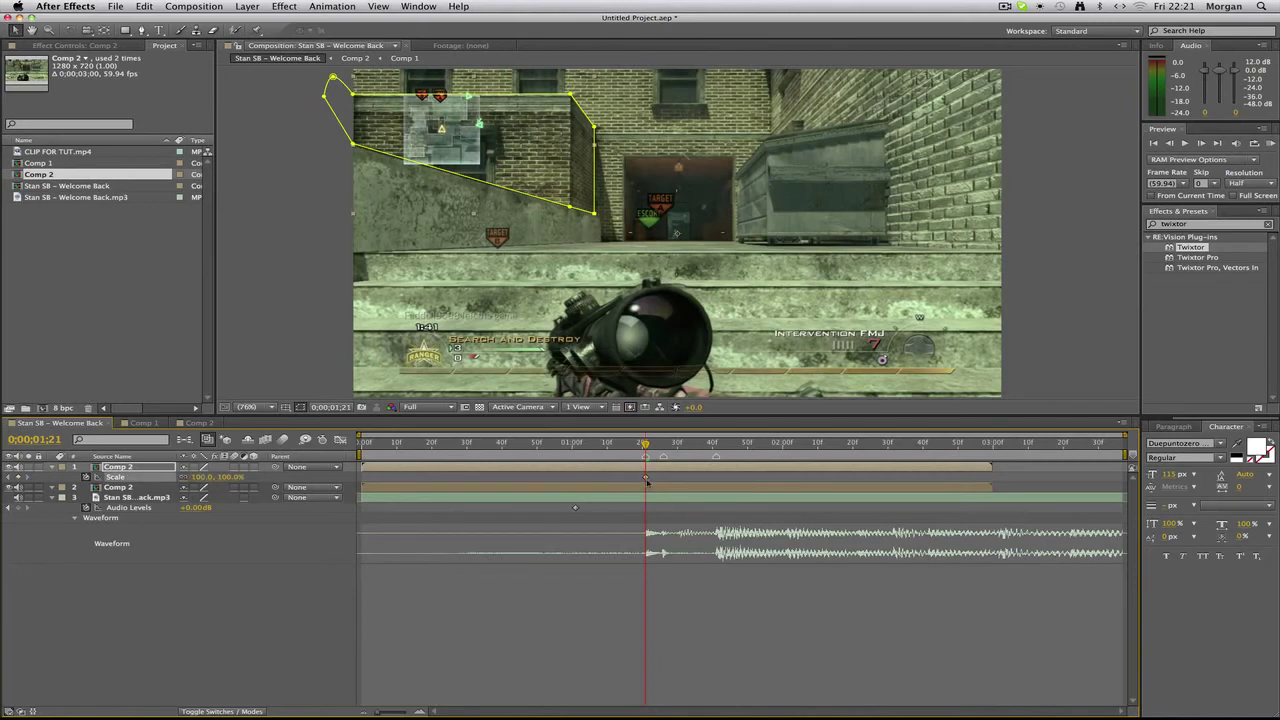
{"action": "left_click_drag", "start_coordinate": [645, 446], "coordinate": [646, 446]}
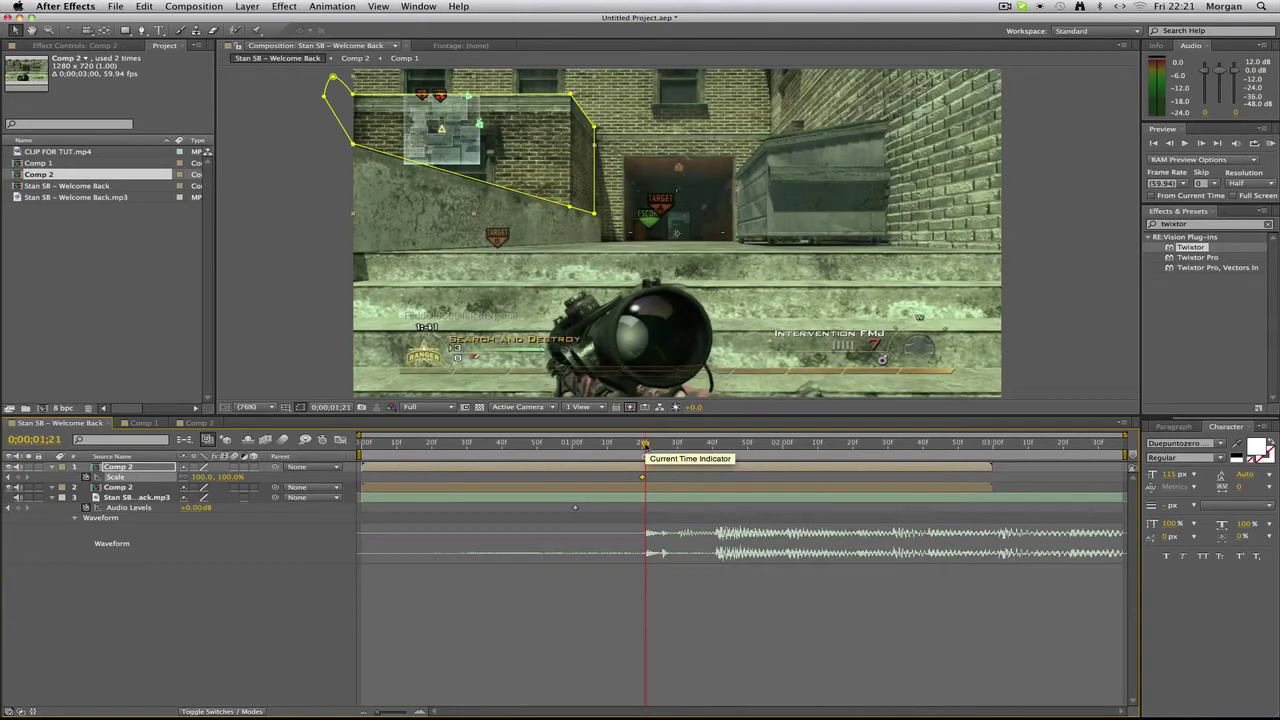
{"action": "left_click_drag", "start_coordinate": [646, 448], "coordinate": [646, 448]}
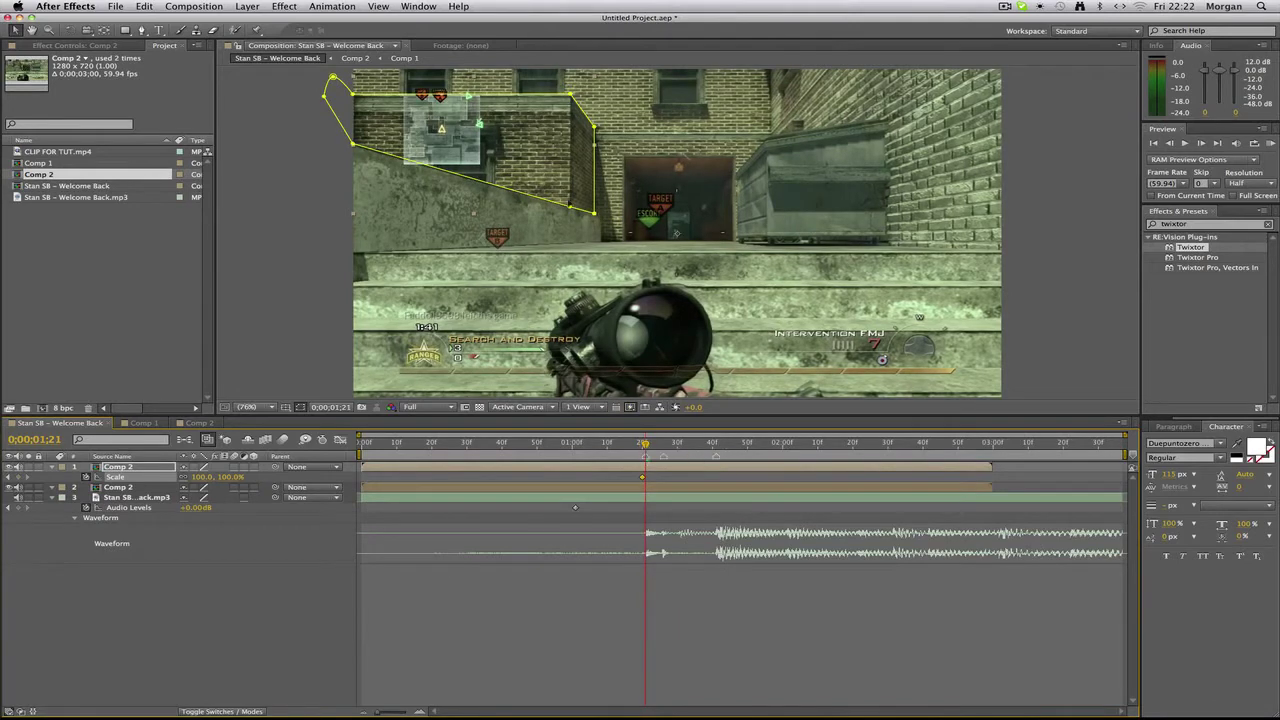
Step: At 0;00;01;21, scale the masked wall to 110% and reposition it to about 658.4, 365.3
{"action": "left_click", "coordinate": [204, 477]}
{"action": "type", "text": "110"}
{"action": "key", "text": "Return"}
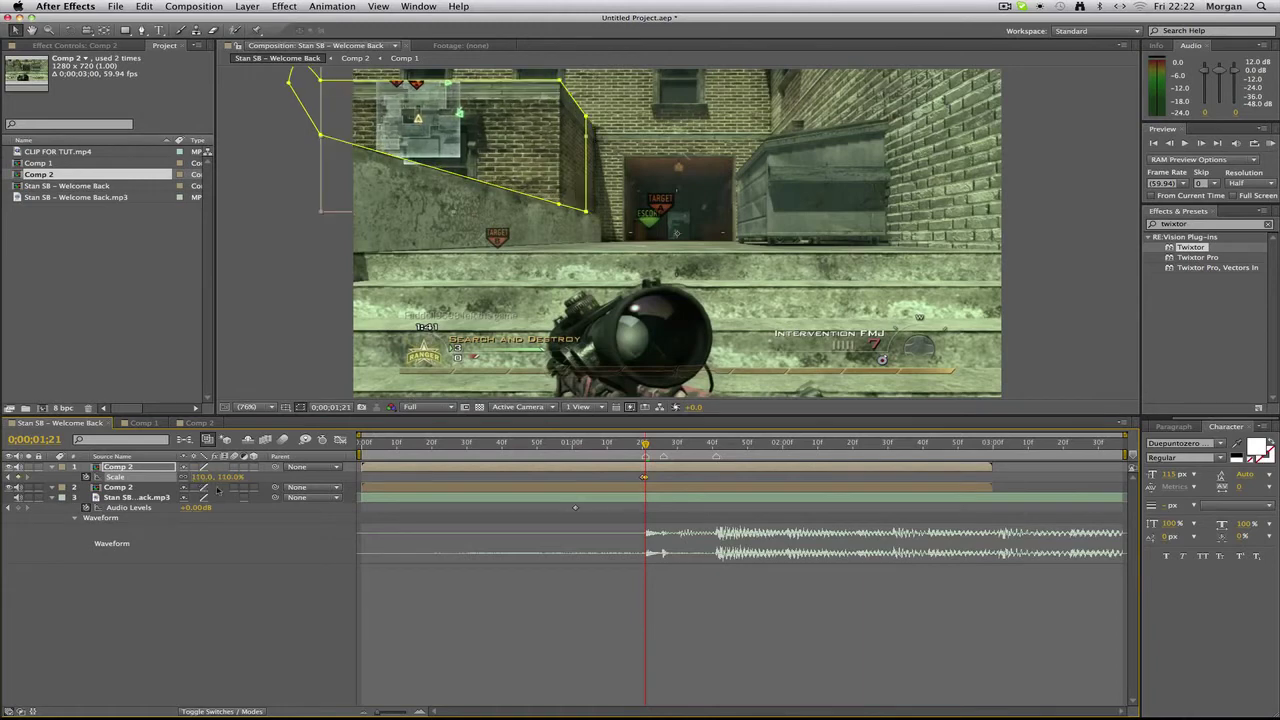
{"action": "left_click", "coordinate": [315, 398]}
{"action": "left_click", "coordinate": [133, 467]}
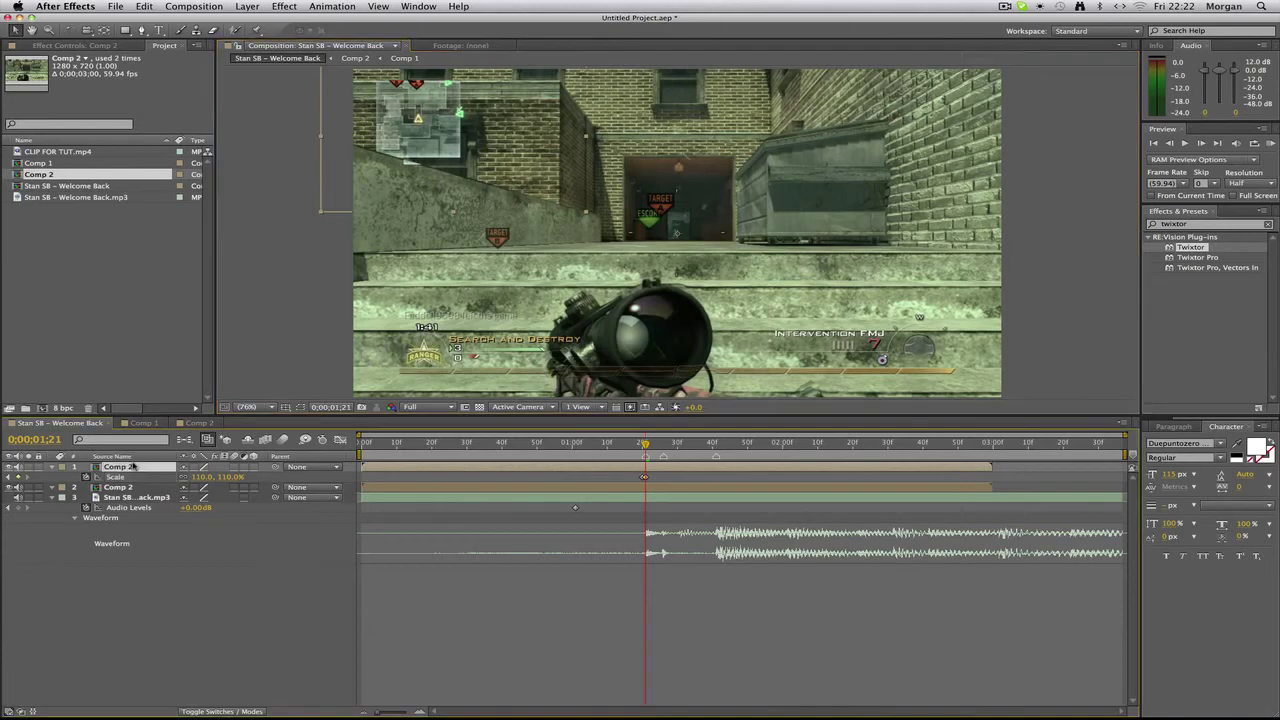
{"action": "key", "text": "p"}
{"action": "left_click_drag", "start_coordinate": [524, 158], "coordinate": [533, 162]}
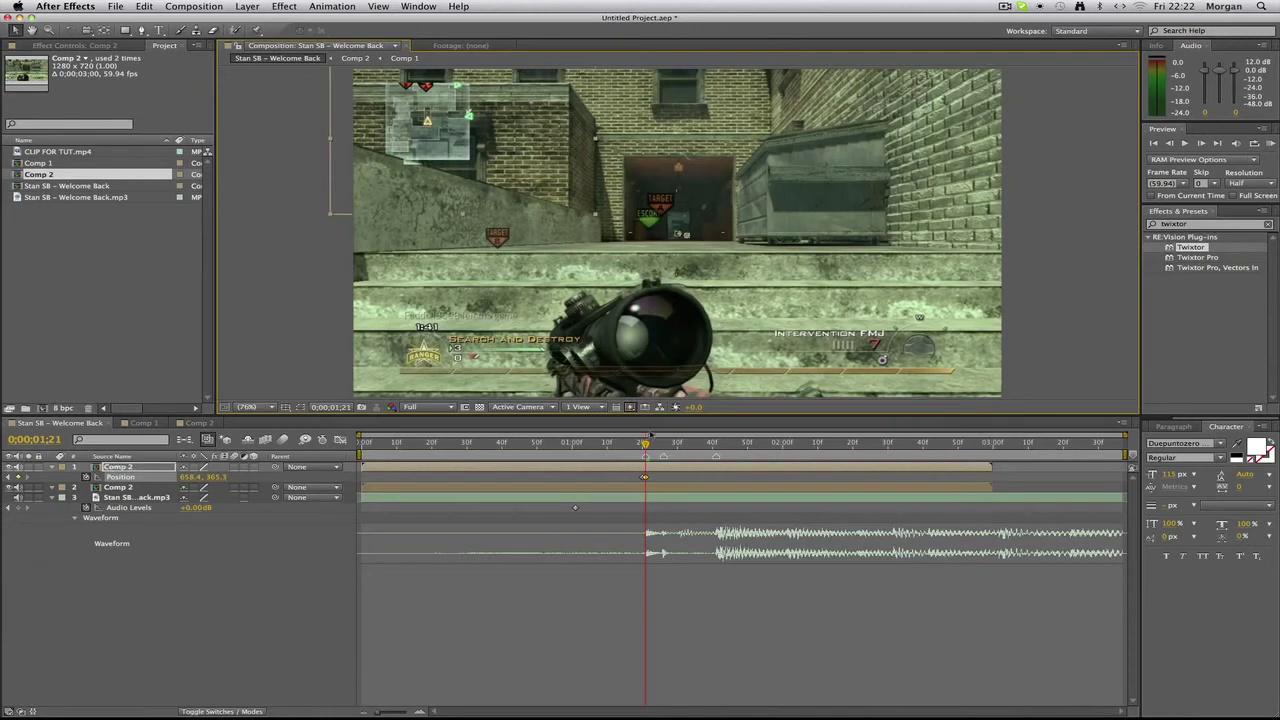
Step: At 0;00;01;25, return the masked wall to 100% scale and paste its original position of 640, 360
{"action": "left_click_drag", "start_coordinate": [644, 443], "coordinate": [659, 456]}
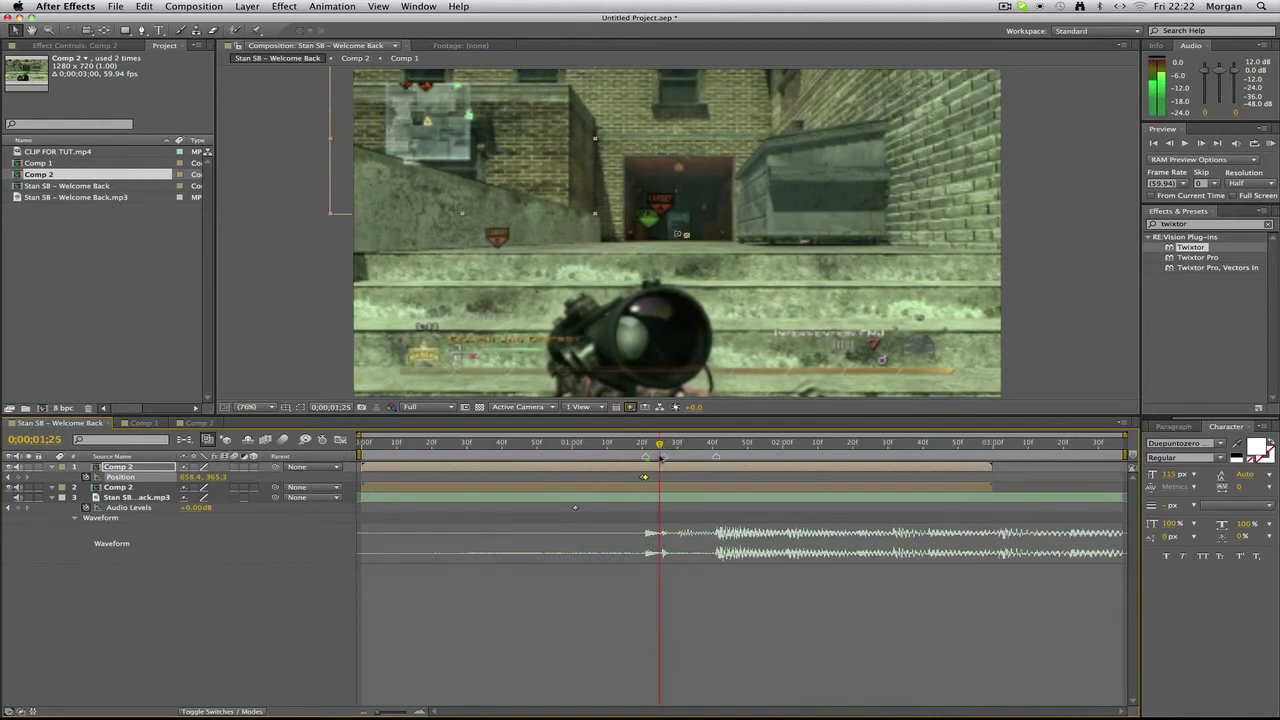
{"action": "key", "text": "s"}
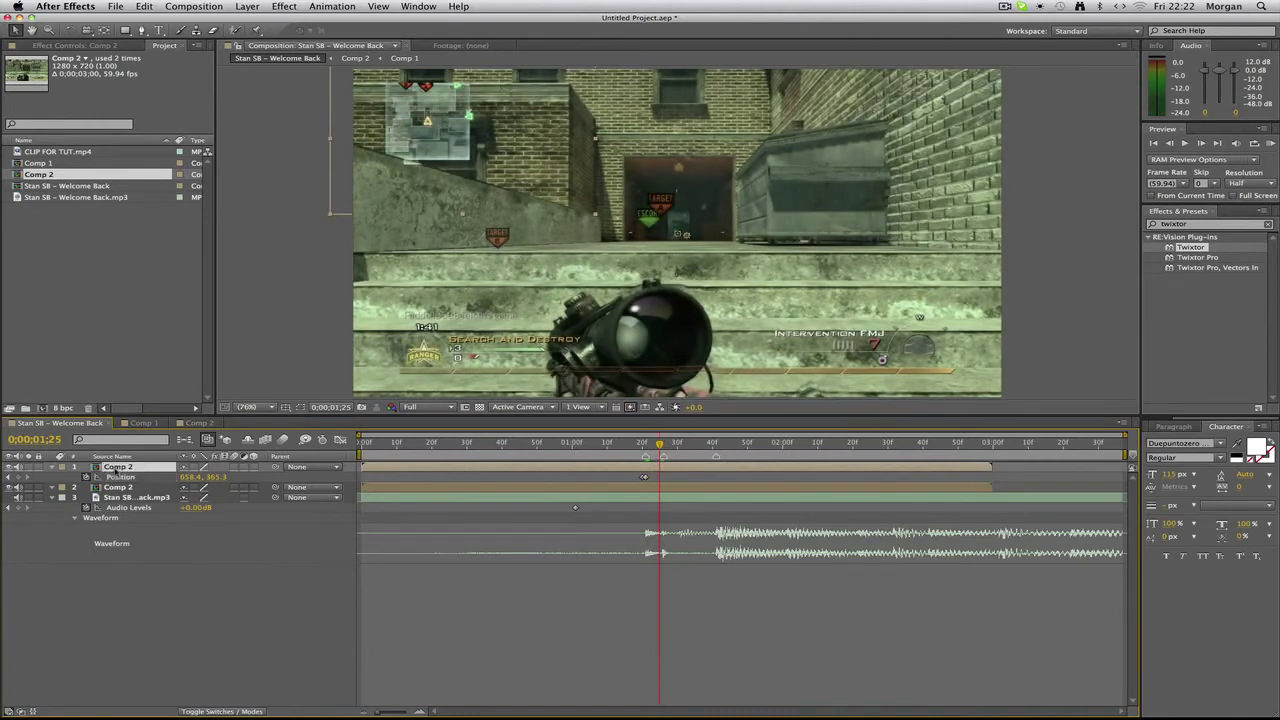
{"action": "left_click", "coordinate": [204, 477]}
{"action": "type", "text": "100"}
{"action": "key", "text": "Return"}
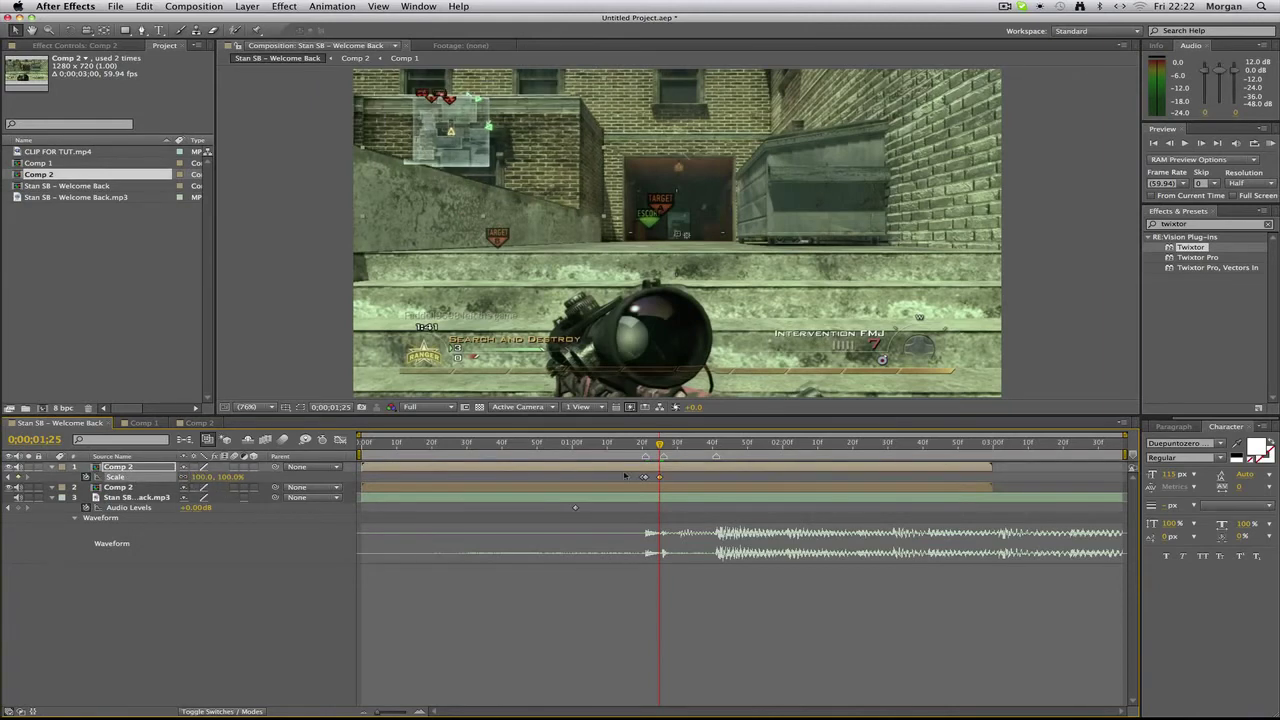
{"action": "key", "text": "p"}
{"action": "key", "text": "super+v"}
Step: Duplicate the masked wall layer at 0;00;01;26 and remove the wall mask from the copy to prepare a dumpster cutout
{"action": "left_click_drag", "start_coordinate": [640, 446], "coordinate": [663, 454]}
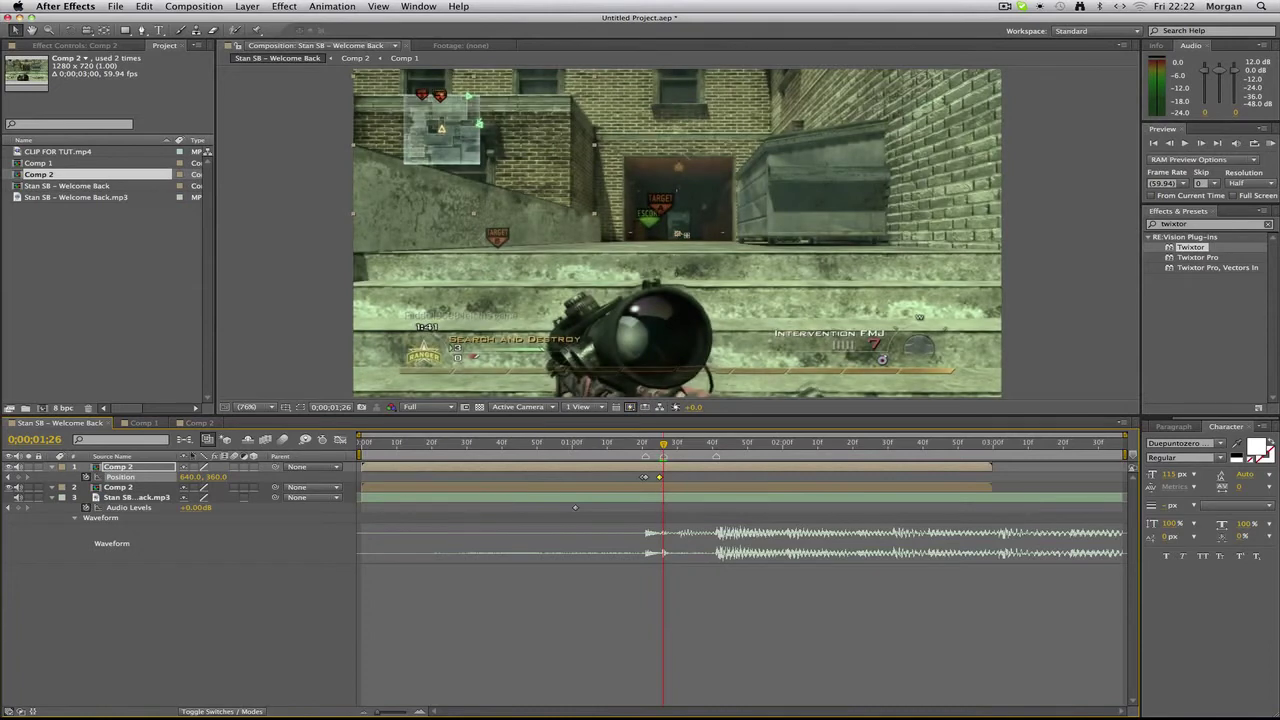
{"action": "left_click", "coordinate": [268, 407]}
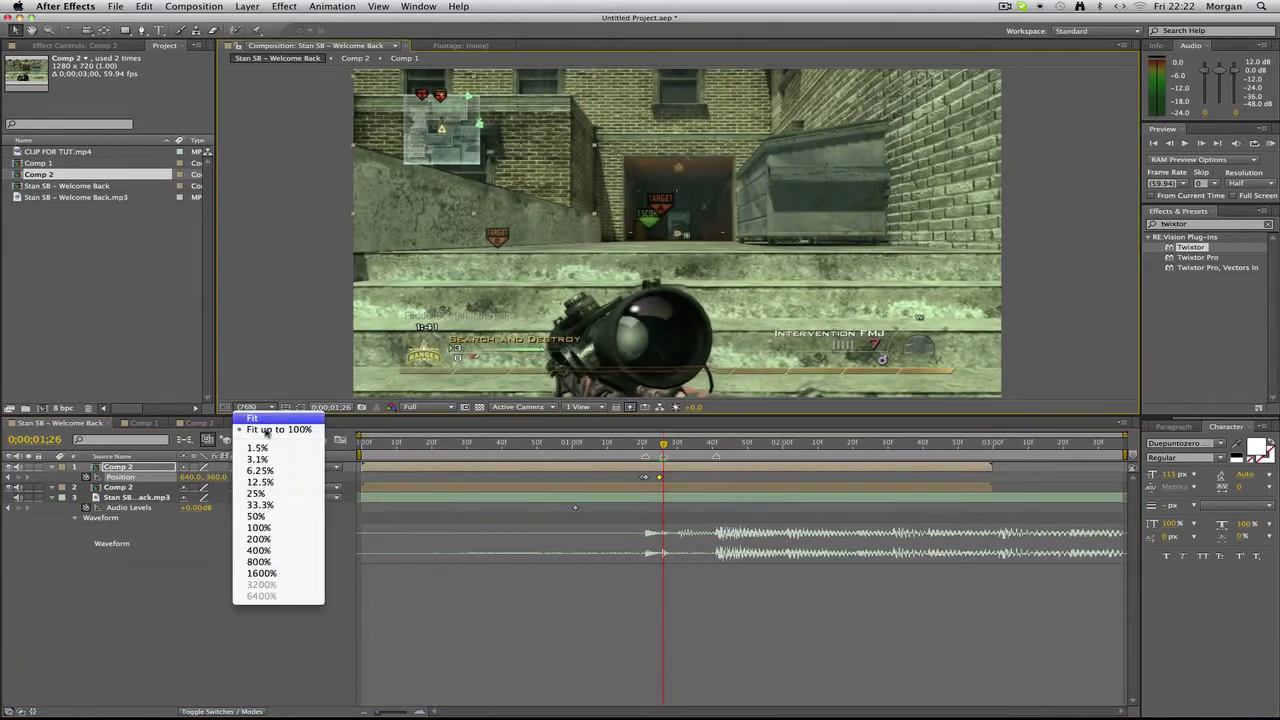
{"action": "left_click", "coordinate": [286, 557]}
{"action": "left_click_drag", "start_coordinate": [1045, 252], "coordinate": [554, 246]}
{"action": "left_click_drag", "start_coordinate": [871, 262], "coordinate": [714, 254]}
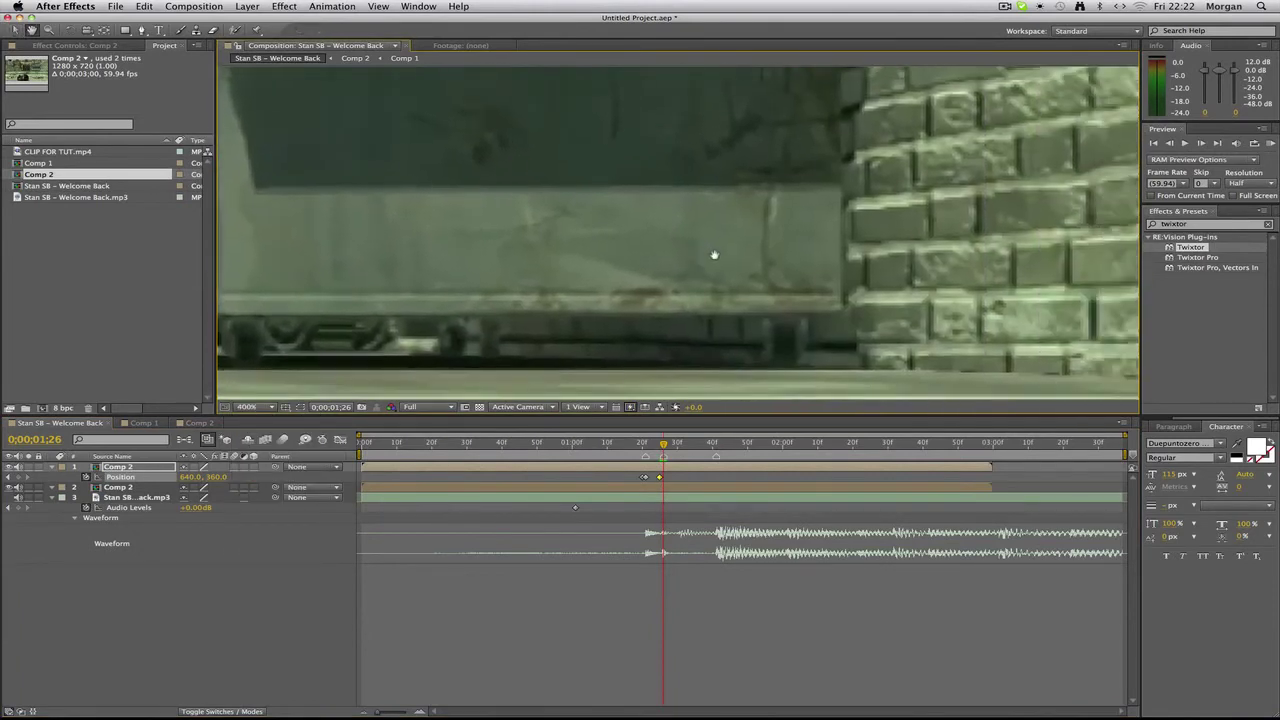
{"action": "left_click_drag", "start_coordinate": [270, 94], "coordinate": [323, 72]}
{"action": "key", "text": "g"}
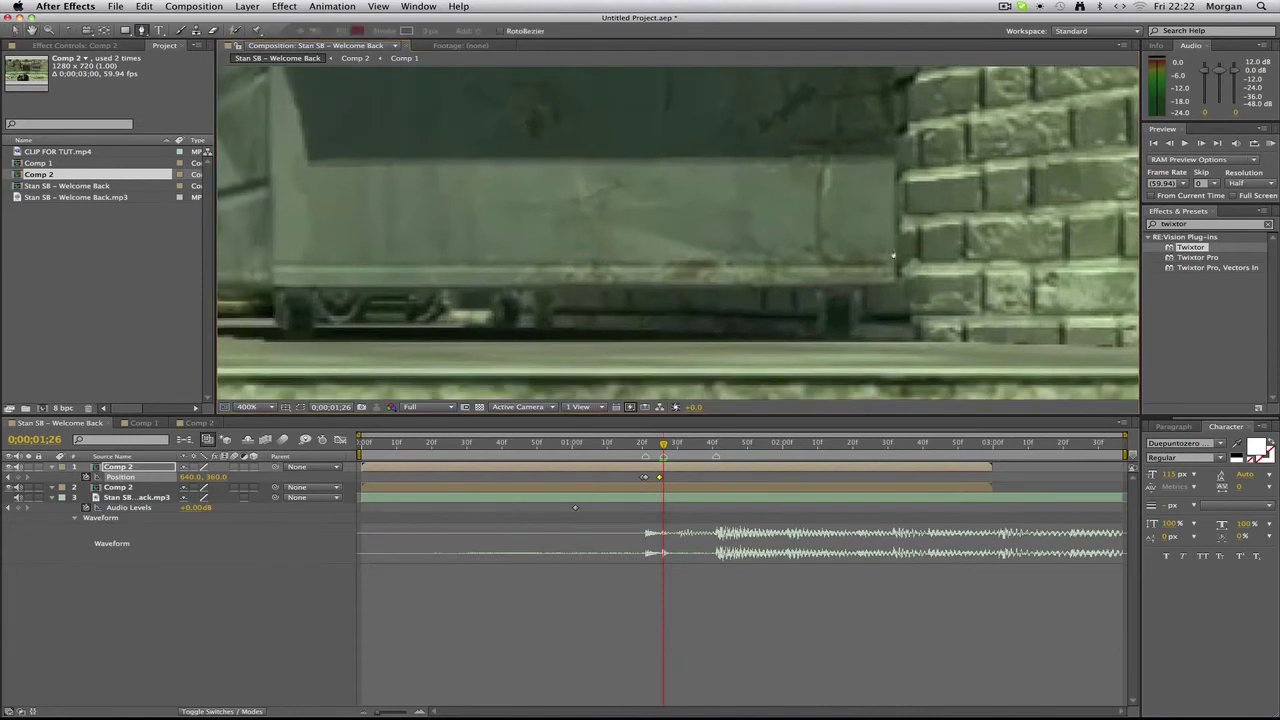
{"action": "key", "text": "super+d"}
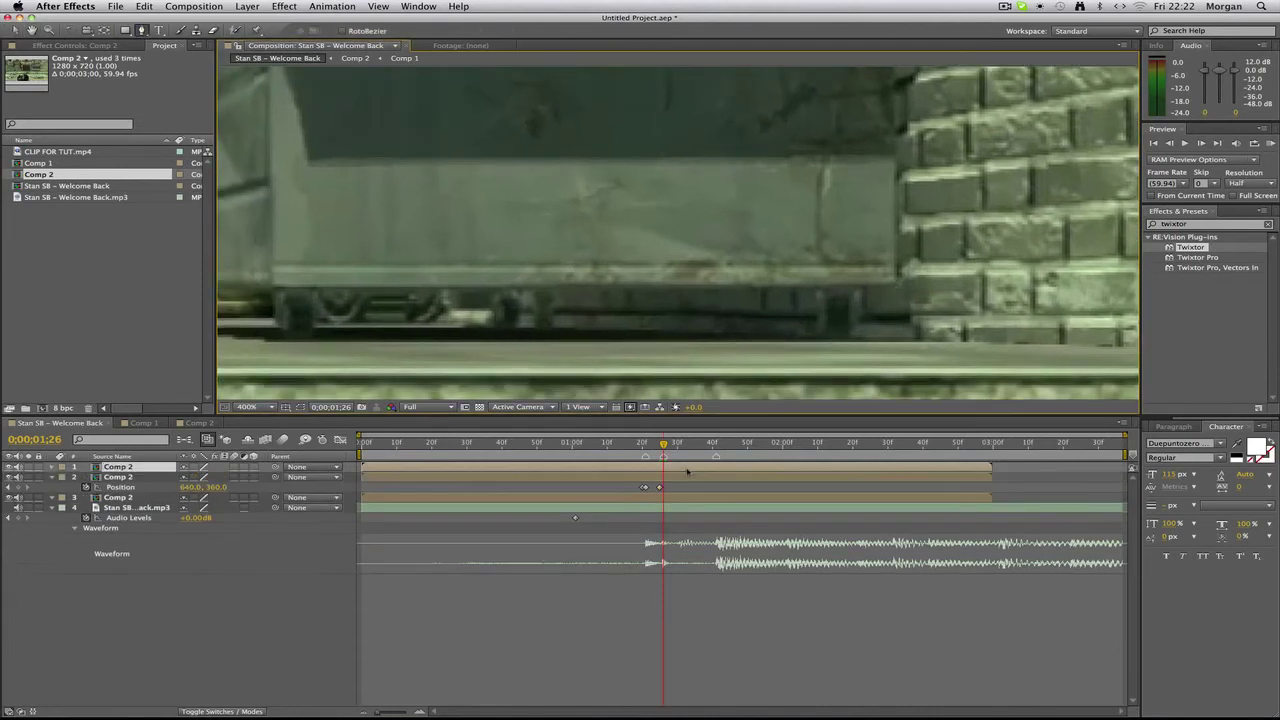
{"action": "key", "text": "m"}
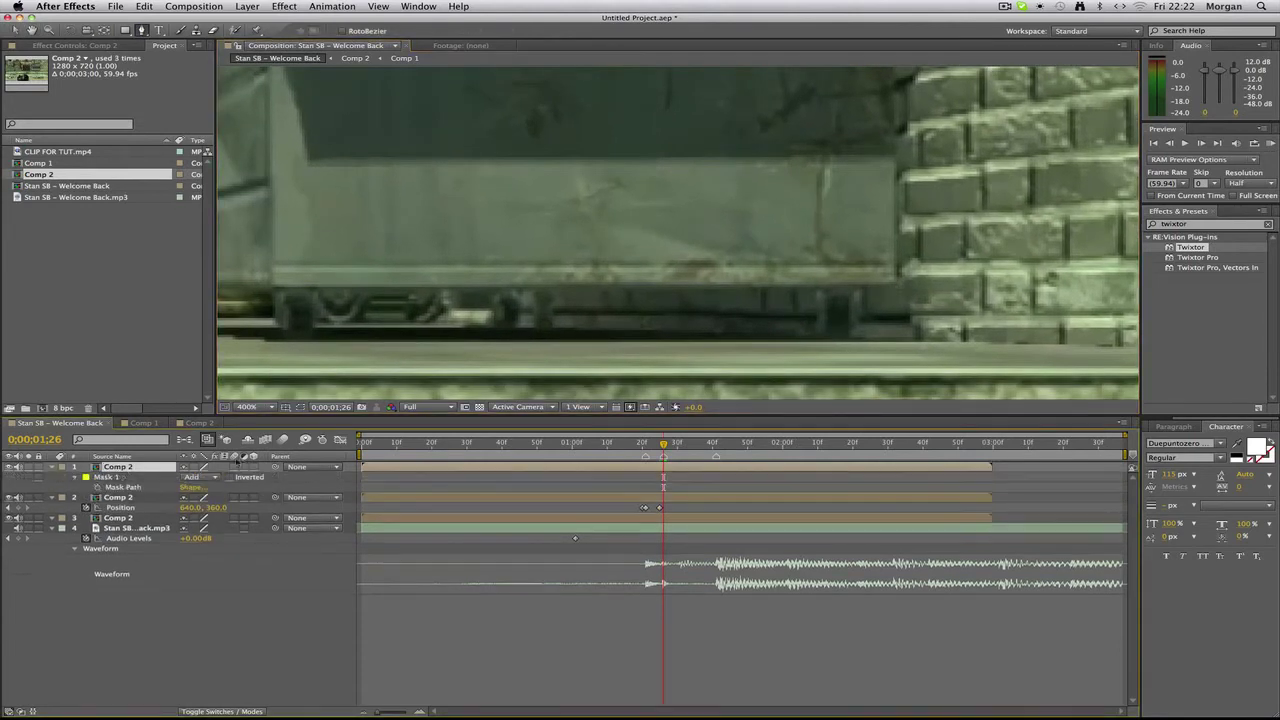
{"action": "key", "text": "m"}
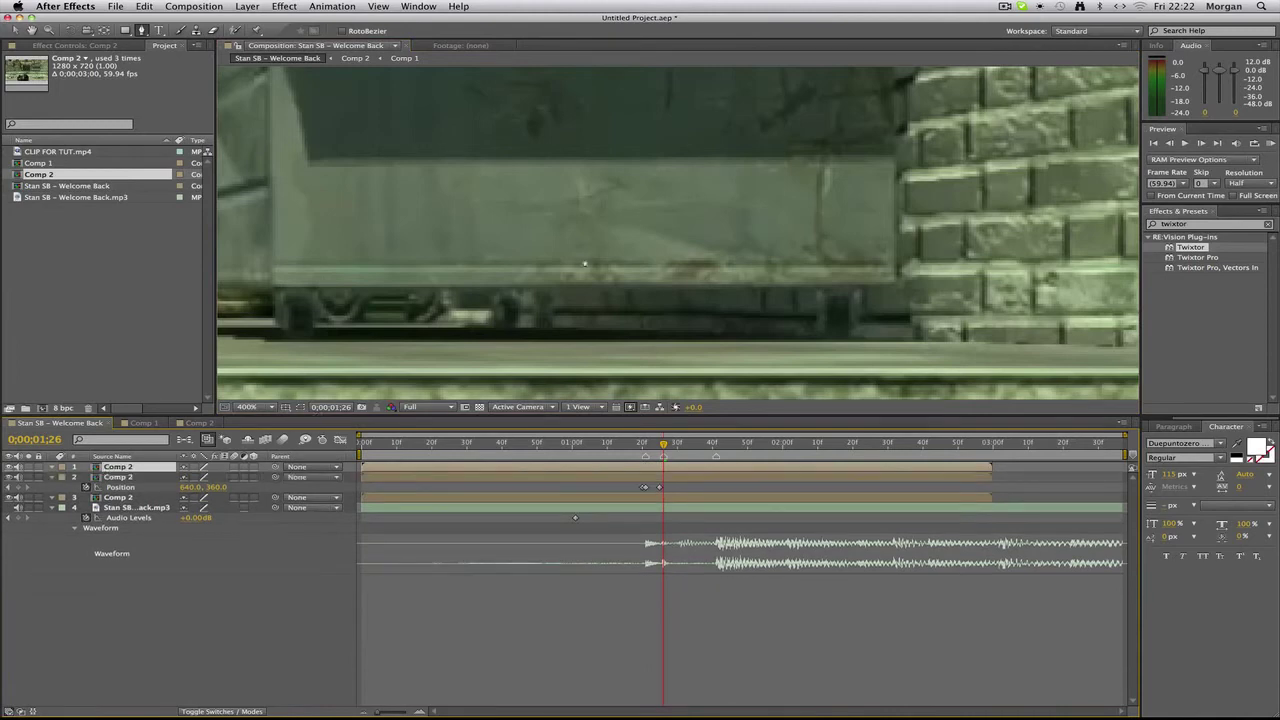
Step: Start a Pen mask on the new copy, tracing the dumpster's bottom edge and its left side up to the roof
{"action": "left_click", "coordinate": [895, 285]}
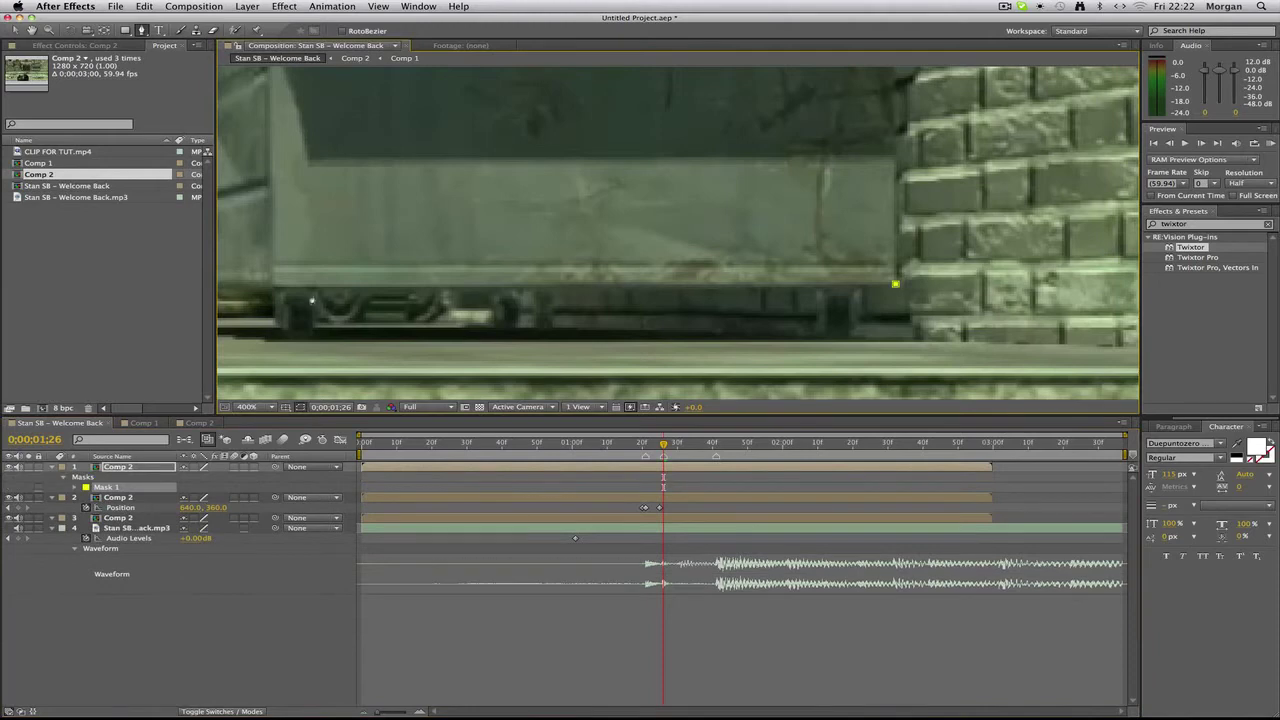
{"action": "left_click", "coordinate": [271, 287]}
{"action": "left_click_drag", "start_coordinate": [246, 283], "coordinate": [740, 328]}
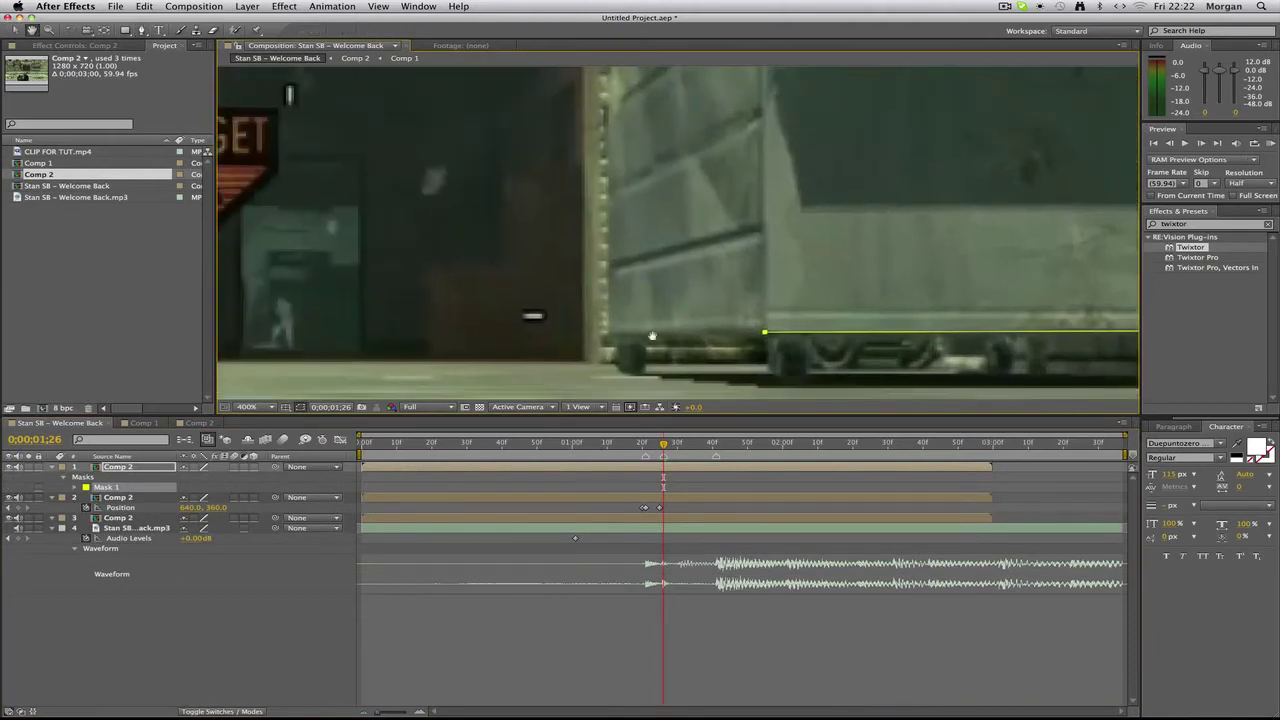
{"action": "left_click", "coordinate": [607, 340]}
{"action": "left_click_drag", "start_coordinate": [631, 180], "coordinate": [637, 395]}
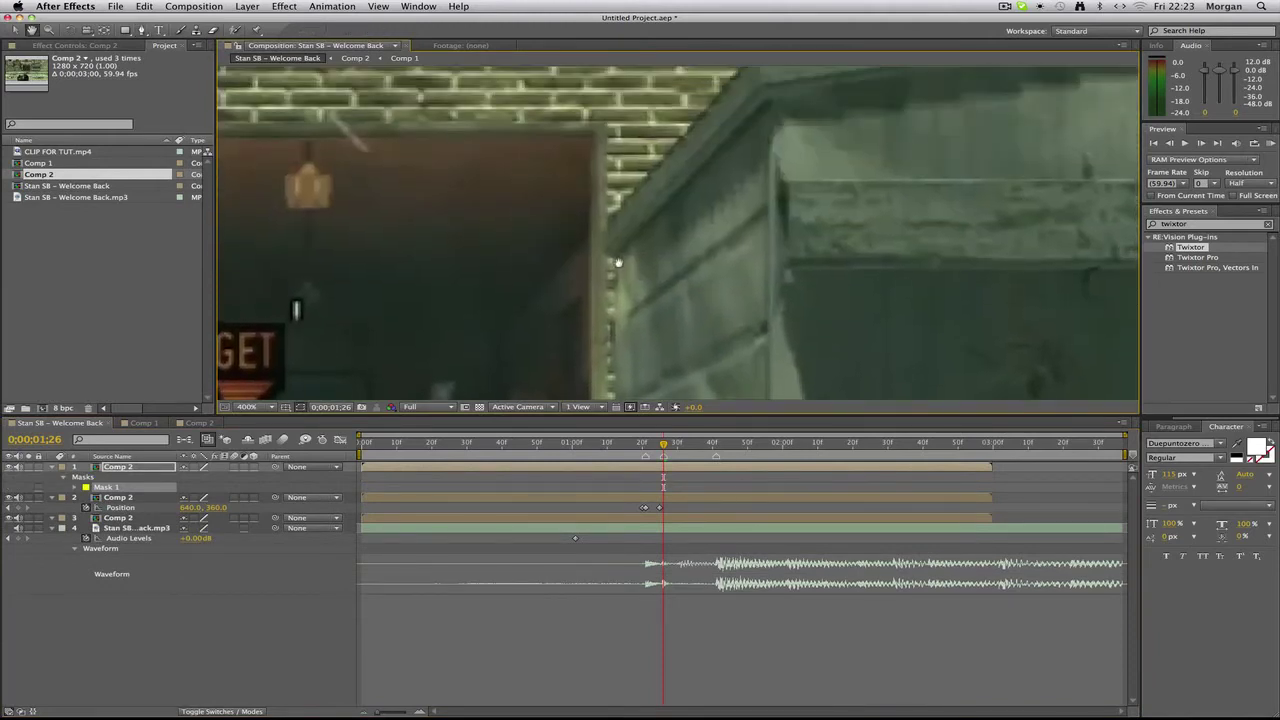
{"action": "left_click", "coordinate": [614, 258]}
{"action": "left_click", "coordinate": [604, 249]}
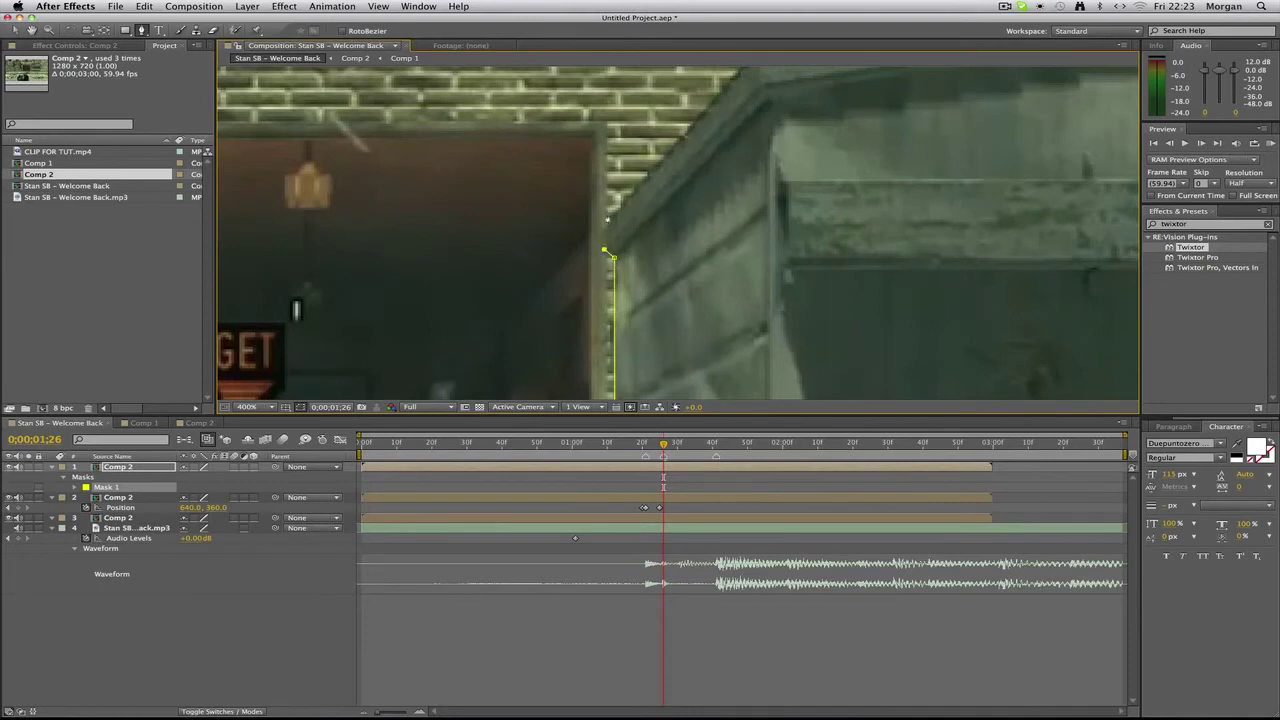
{"action": "left_click", "coordinate": [607, 218]}
Step: Continue the mask up the dumpster's sloping roof edge, along its top and around the upper right corner
{"action": "left_click_drag", "start_coordinate": [691, 174], "coordinate": [606, 275]}
{"action": "left_click", "coordinate": [687, 142]}
{"action": "left_click_drag", "start_coordinate": [687, 142], "coordinate": [520, 318]}
{"action": "left_click_drag", "start_coordinate": [1115, 230], "coordinate": [1025, 246]}
{"action": "left_click", "coordinate": [1001, 231]}
{"action": "left_click", "coordinate": [1024, 237]}
{"action": "left_click", "coordinate": [1054, 236]}
{"action": "left_click", "coordinate": [1066, 247]}
{"action": "left_click", "coordinate": [1066, 290]}
{"action": "left_click", "coordinate": [1055, 297]}
Step: Trace the mask around the dumpster's protruding ledge and down its right side, closing the path at the starting point
{"action": "left_click_drag", "start_coordinate": [1076, 392], "coordinate": [981, 86]}
{"action": "left_click", "coordinate": [946, 169]}
{"action": "left_click", "coordinate": [976, 168]}
{"action": "left_click", "coordinate": [978, 252]}
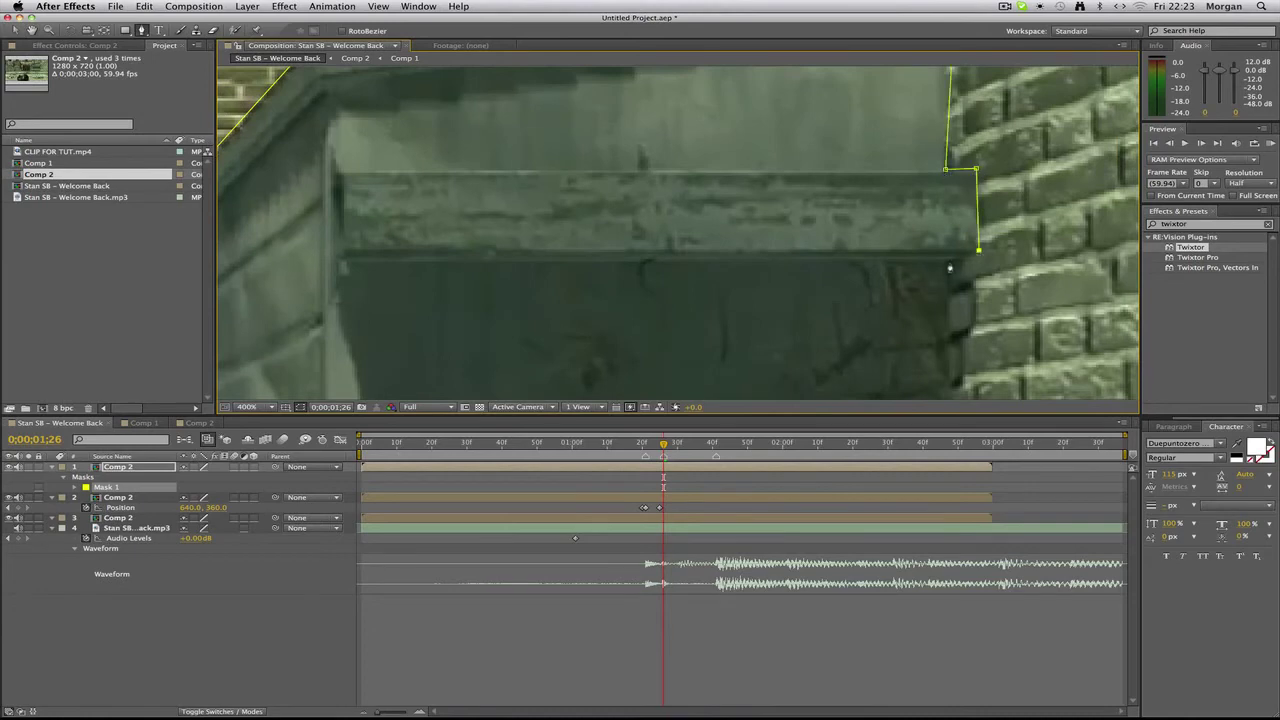
{"action": "left_click", "coordinate": [948, 270]}
{"action": "left_click_drag", "start_coordinate": [958, 329], "coordinate": [926, 116]}
{"action": "left_click", "coordinate": [916, 332]}
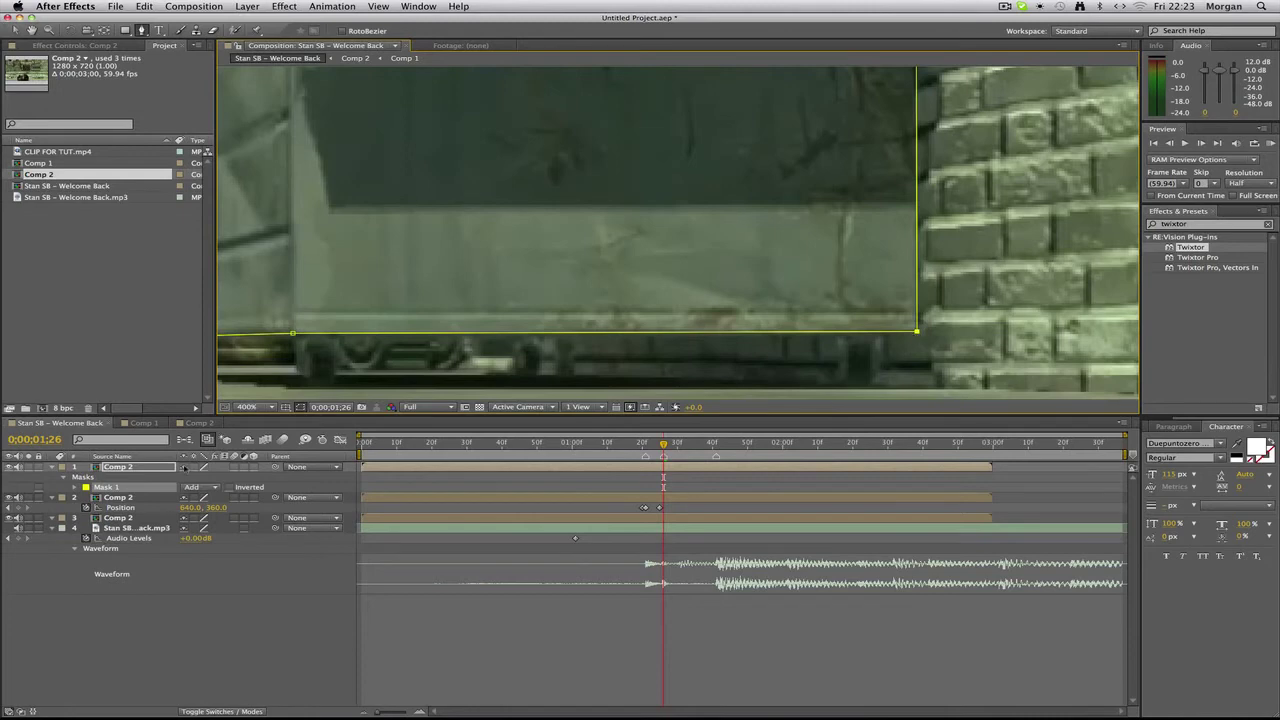
Step: Solo the dumpster layer to check the whole cutout, and show all layers again at 0;00;01;25
{"action": "left_click", "coordinate": [28, 467]}
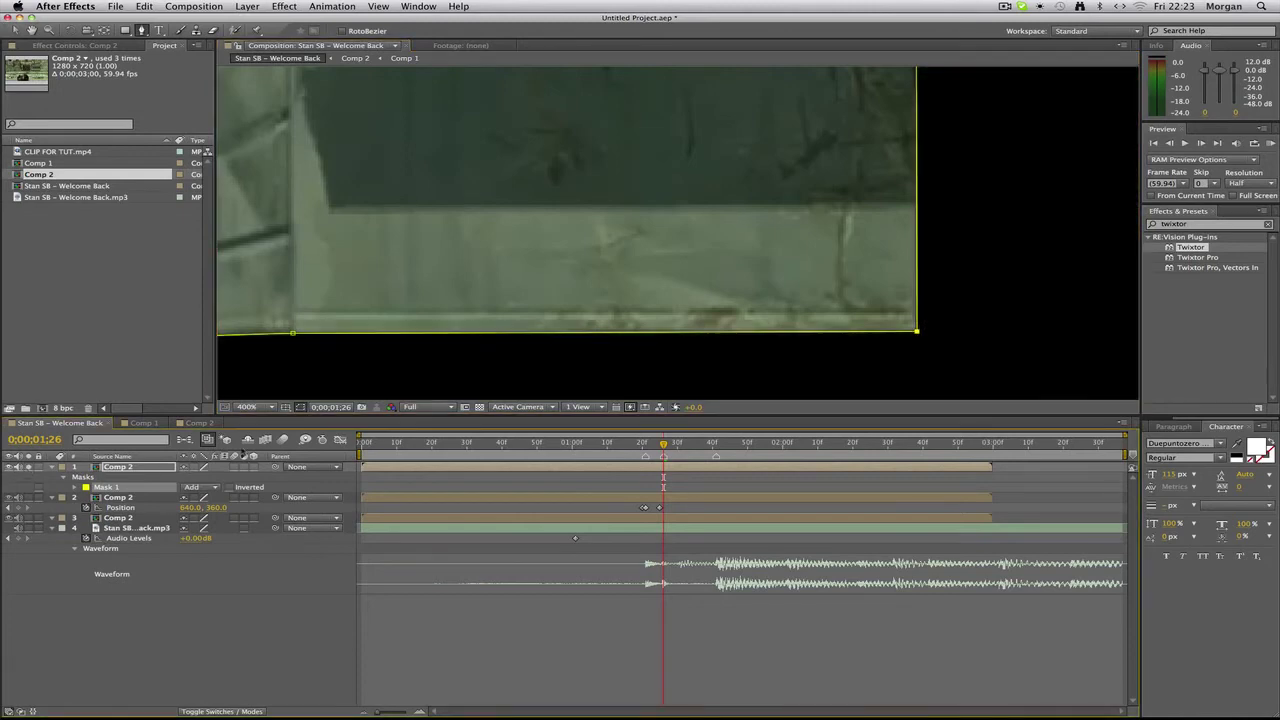
{"action": "left_click", "coordinate": [262, 407]}
{"action": "left_click", "coordinate": [268, 426]}
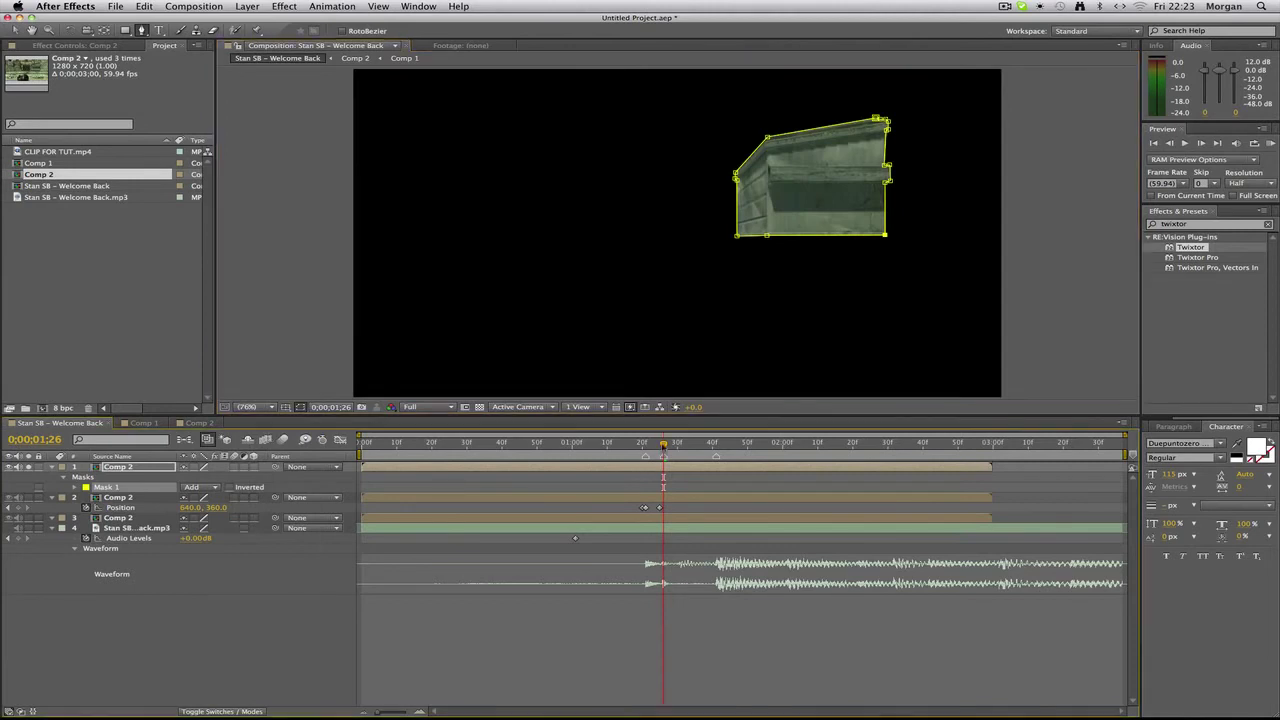
{"action": "left_click", "coordinate": [659, 446]}
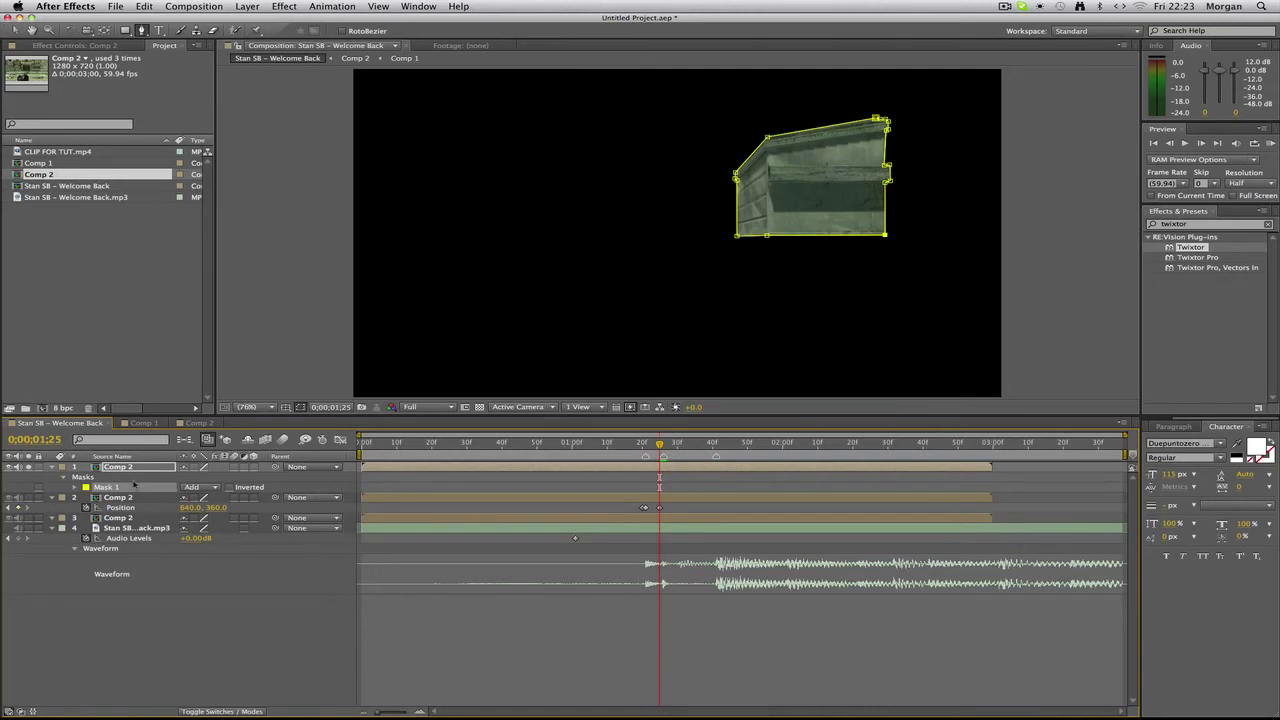
{"action": "key", "text": "s"}
{"action": "left_click", "coordinate": [27, 467]}
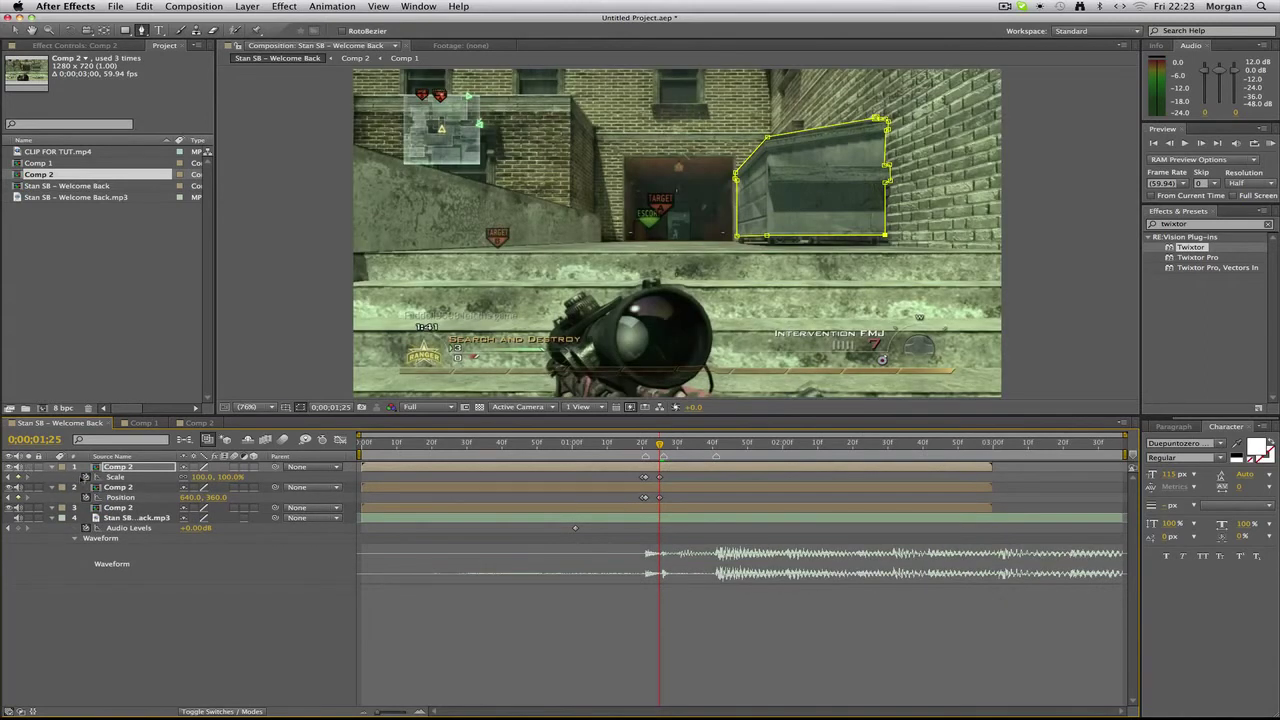
Step: Delete the copied Scale and Position keyframes from the dumpster layer and set new starting keyframes at 0;00;01;25
{"action": "left_click_drag", "start_coordinate": [690, 476], "coordinate": [624, 482]}
{"action": "key", "text": "p"}
{"action": "left_click_drag", "start_coordinate": [701, 474], "coordinate": [626, 483]}
{"action": "key", "text": "Delete"}
{"action": "left_click", "coordinate": [603, 489]}
{"action": "left_click", "coordinate": [653, 464]}
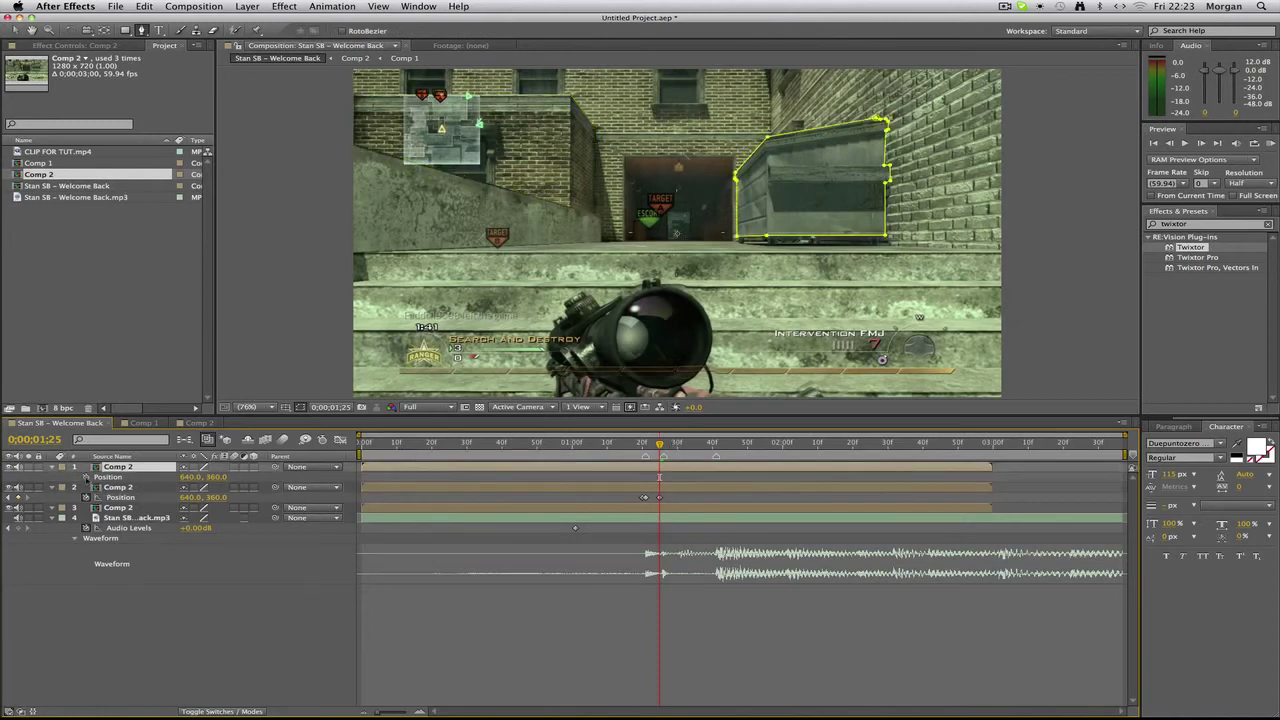
{"action": "key", "text": "s"}
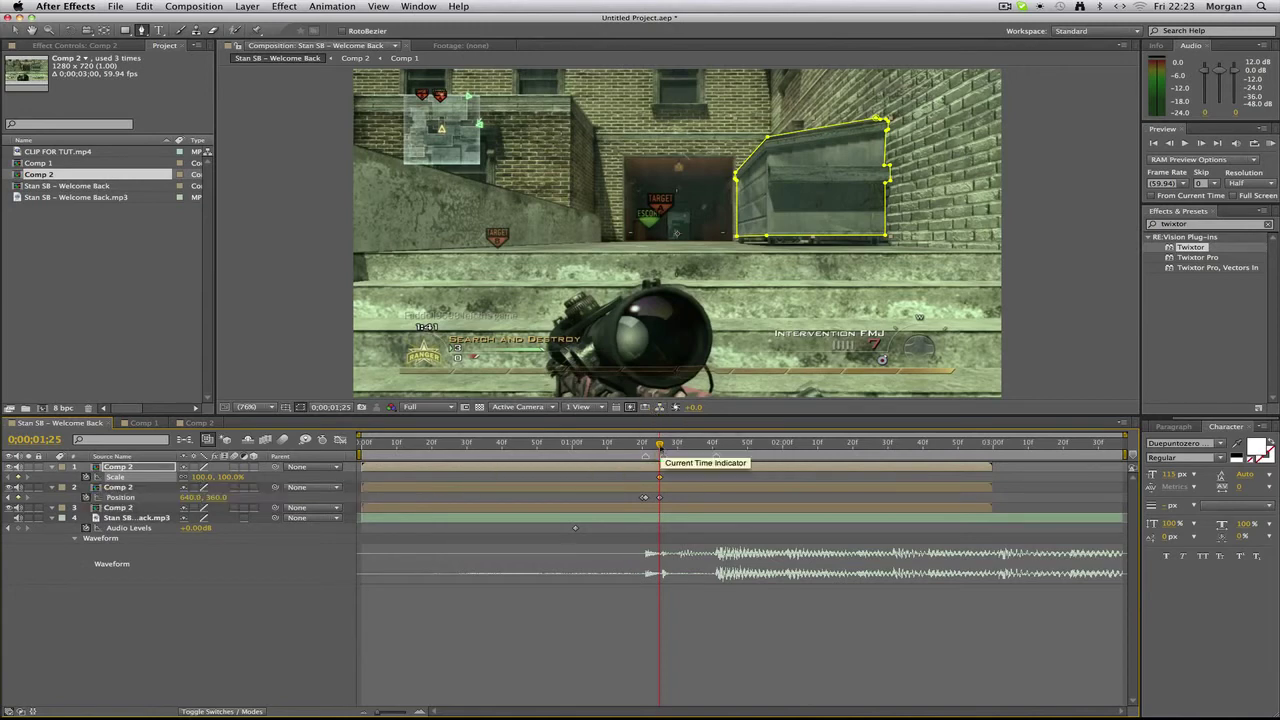
Step: At 0;00;01;26, scale the dumpster to 110%, hide the mask outline and reposition the layer to about 628.2, 357.4
{"action": "left_click", "coordinate": [663, 445]}
{"action": "left_click_drag", "start_coordinate": [663, 447], "coordinate": [663, 446]}
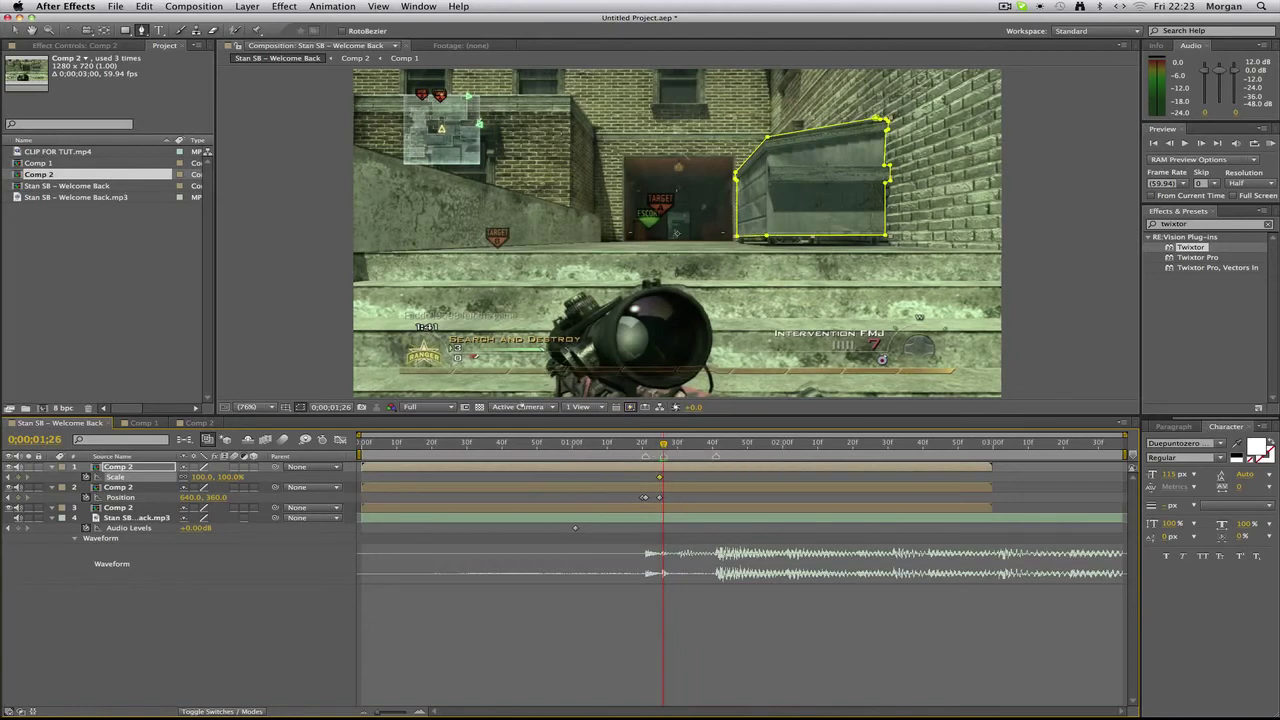
{"action": "left_click_drag", "start_coordinate": [198, 478], "coordinate": [204, 480]}
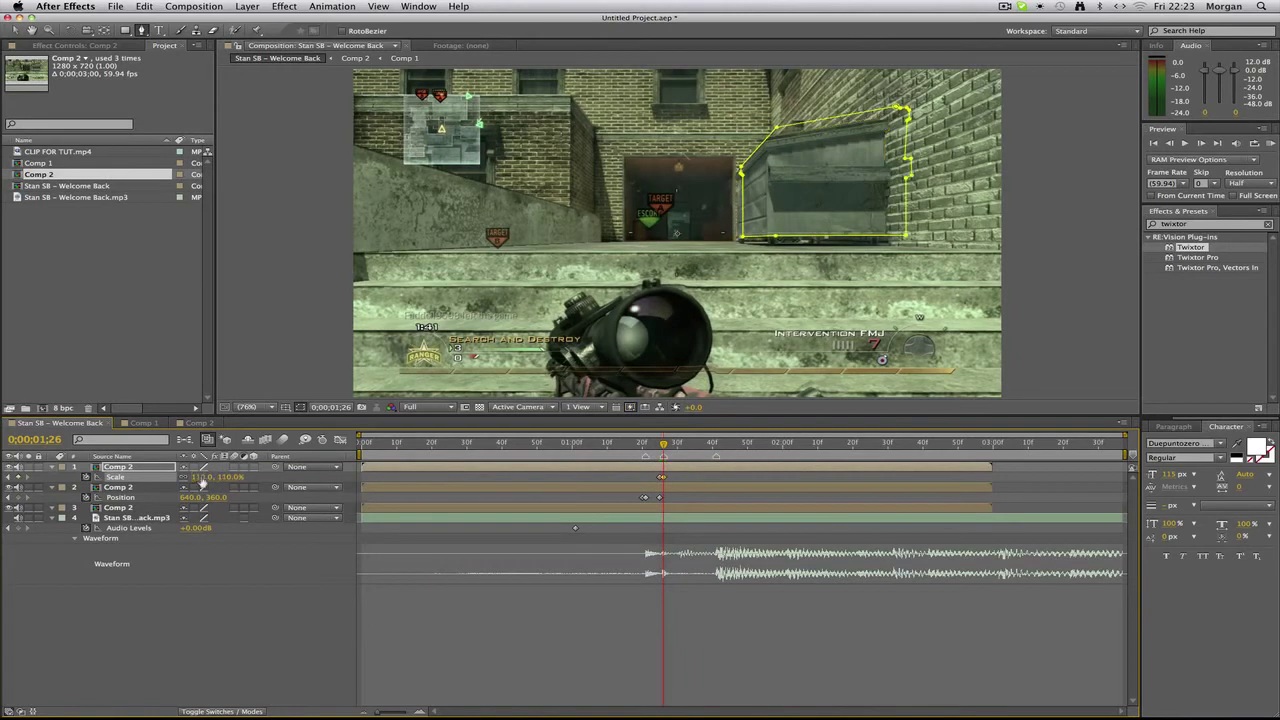
{"action": "key", "text": "s"}
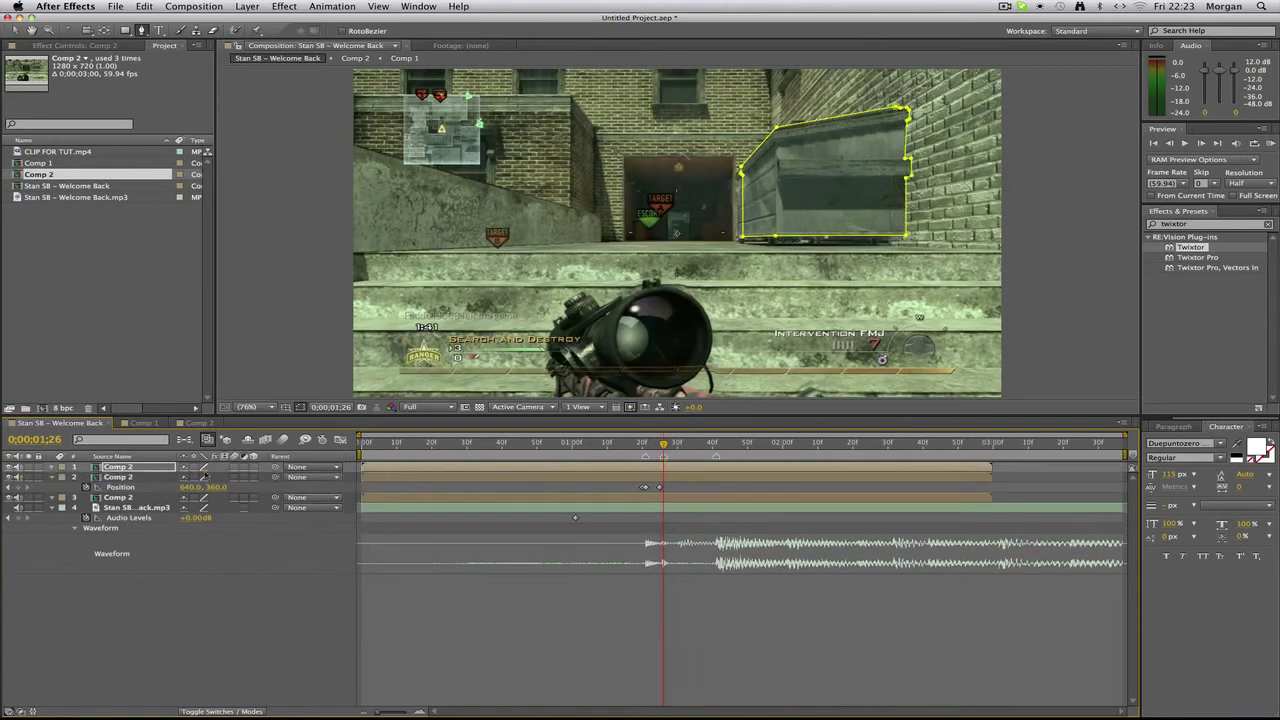
{"action": "key", "text": "p"}
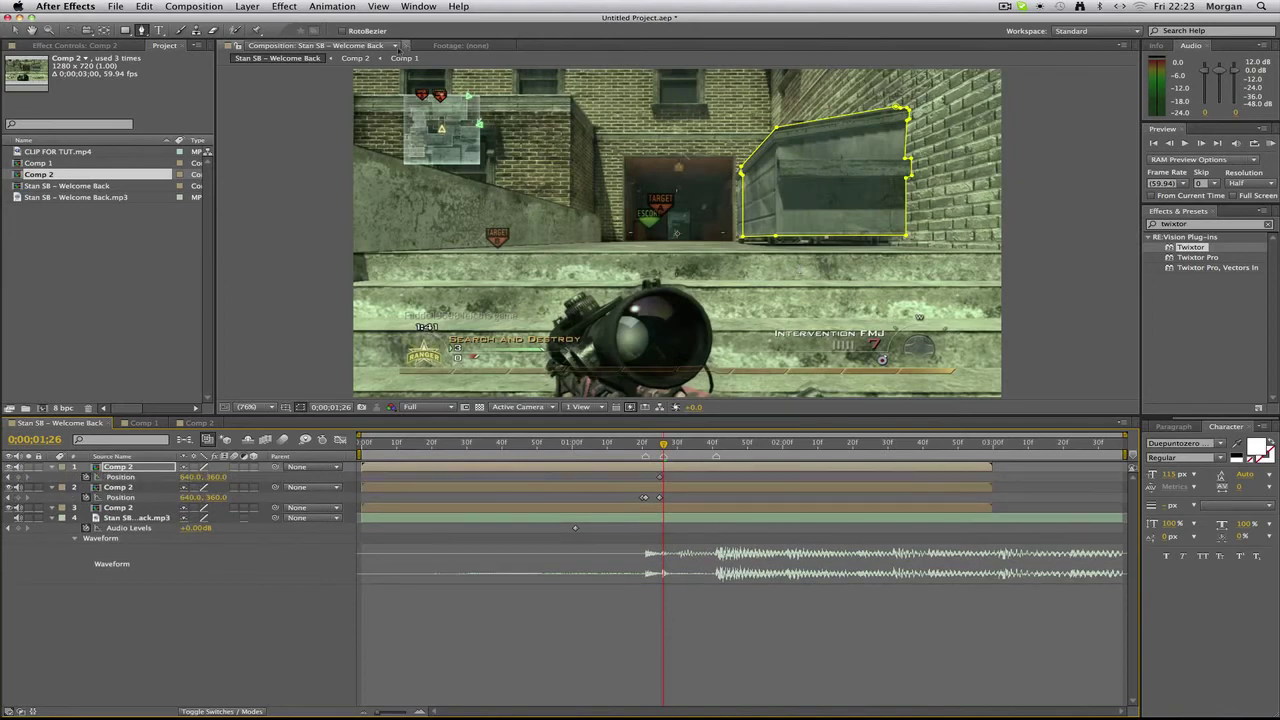
{"action": "left_click", "coordinate": [14, 30]}
{"action": "left_click", "coordinate": [299, 407]}
{"action": "left_click_drag", "start_coordinate": [808, 196], "coordinate": [805, 200]}
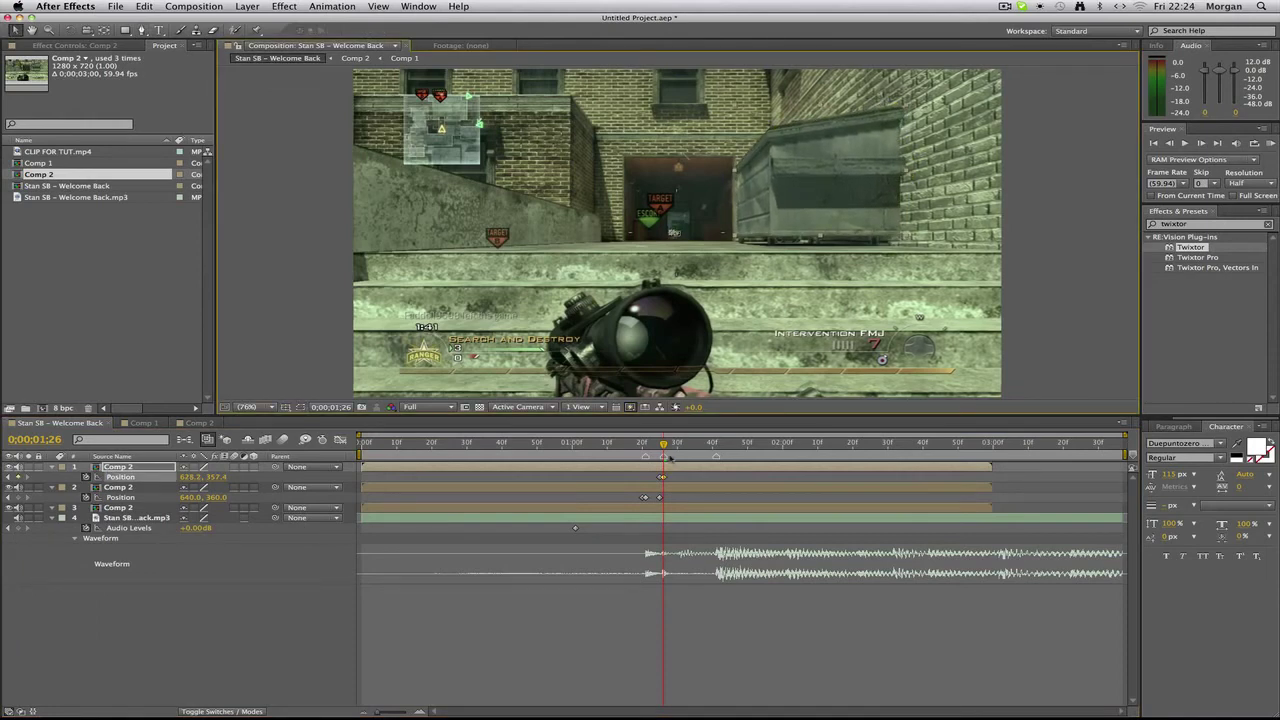
Step: At 0;00;01;30, return the dumpster to its original position of 640, 360 and to 100% scale
{"action": "left_click_drag", "start_coordinate": [665, 455], "coordinate": [678, 452]}
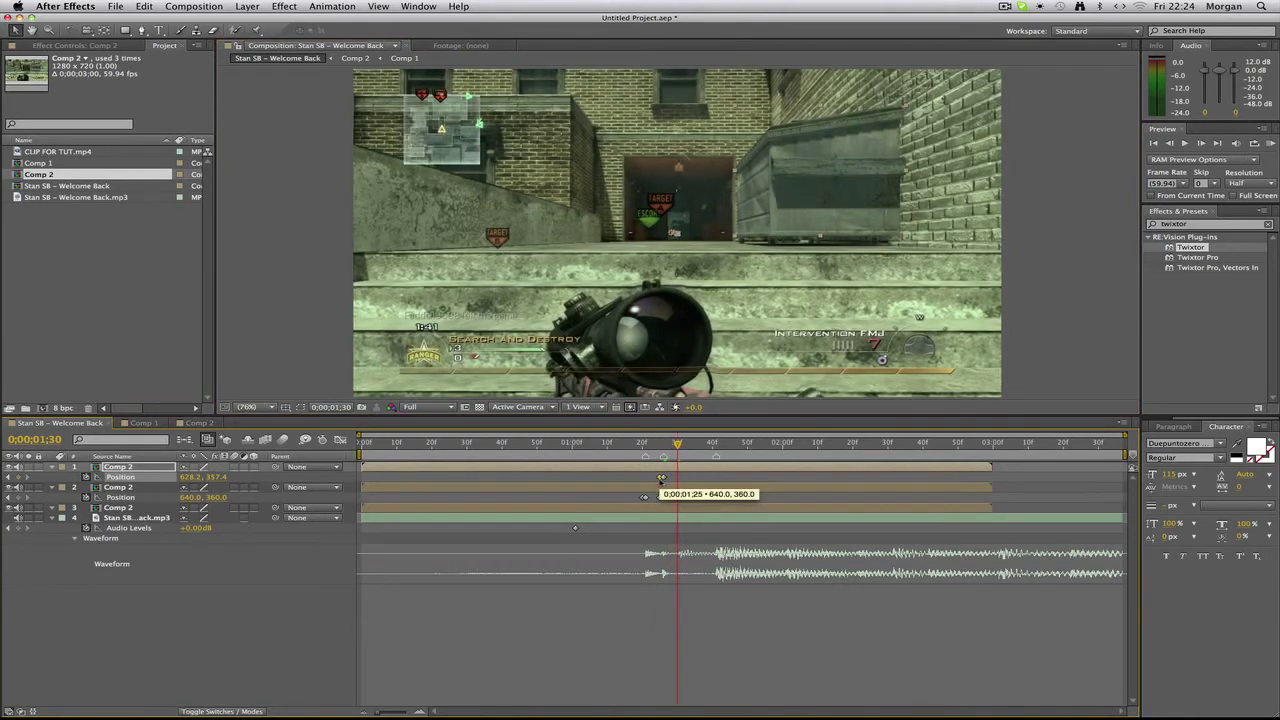
{"action": "left_click_drag", "start_coordinate": [660, 478], "coordinate": [677, 477]}
{"action": "key", "text": "s"}
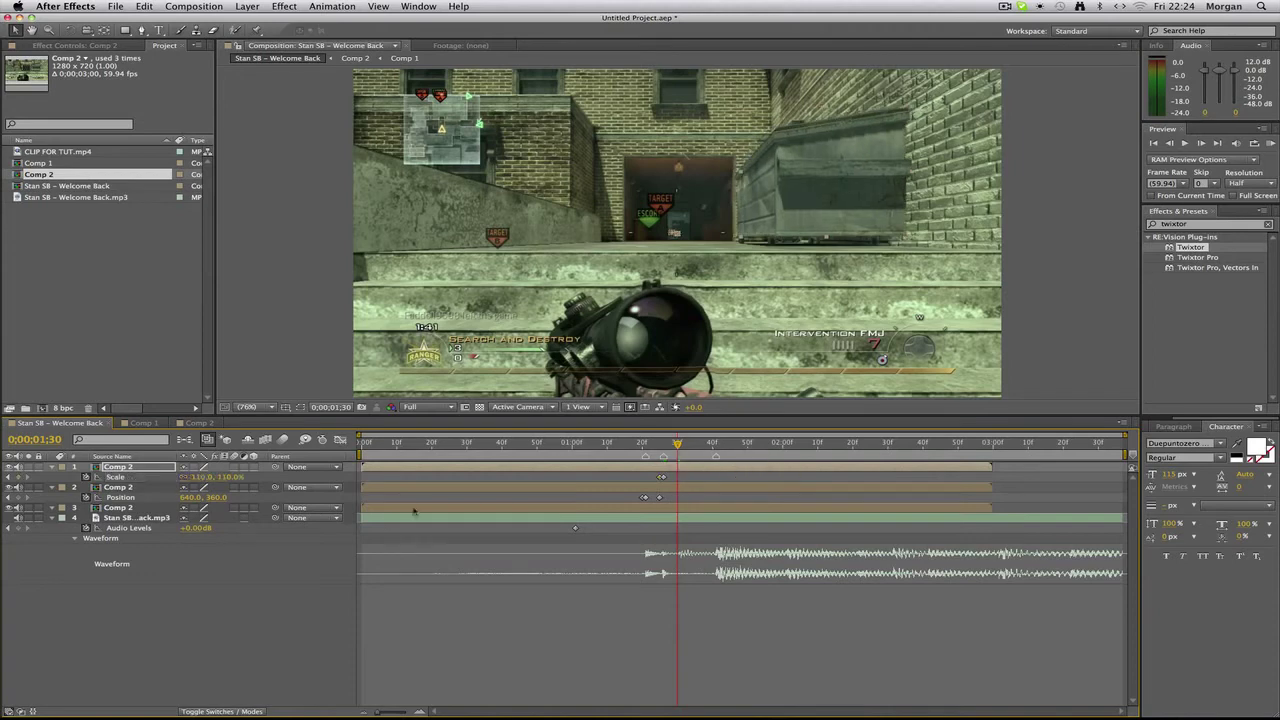
{"action": "left_click", "coordinate": [195, 478]}
{"action": "type", "text": "100.0, 100"}
{"action": "key", "text": "Return"}
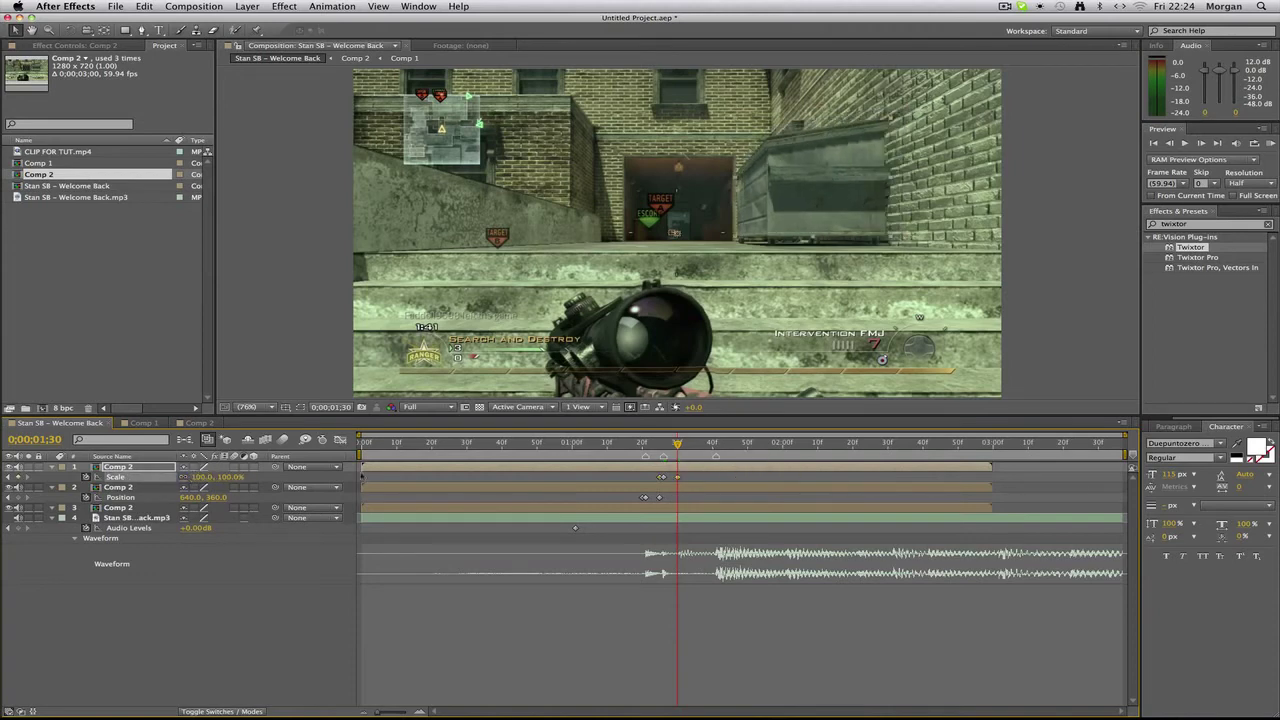
Step: RAM preview the wall and dumpster pumps with the music, and step through the frames to 0;00;01;31
{"action": "left_click_drag", "start_coordinate": [640, 443], "coordinate": [687, 460]}
{"action": "left_click", "coordinate": [1270, 143]}
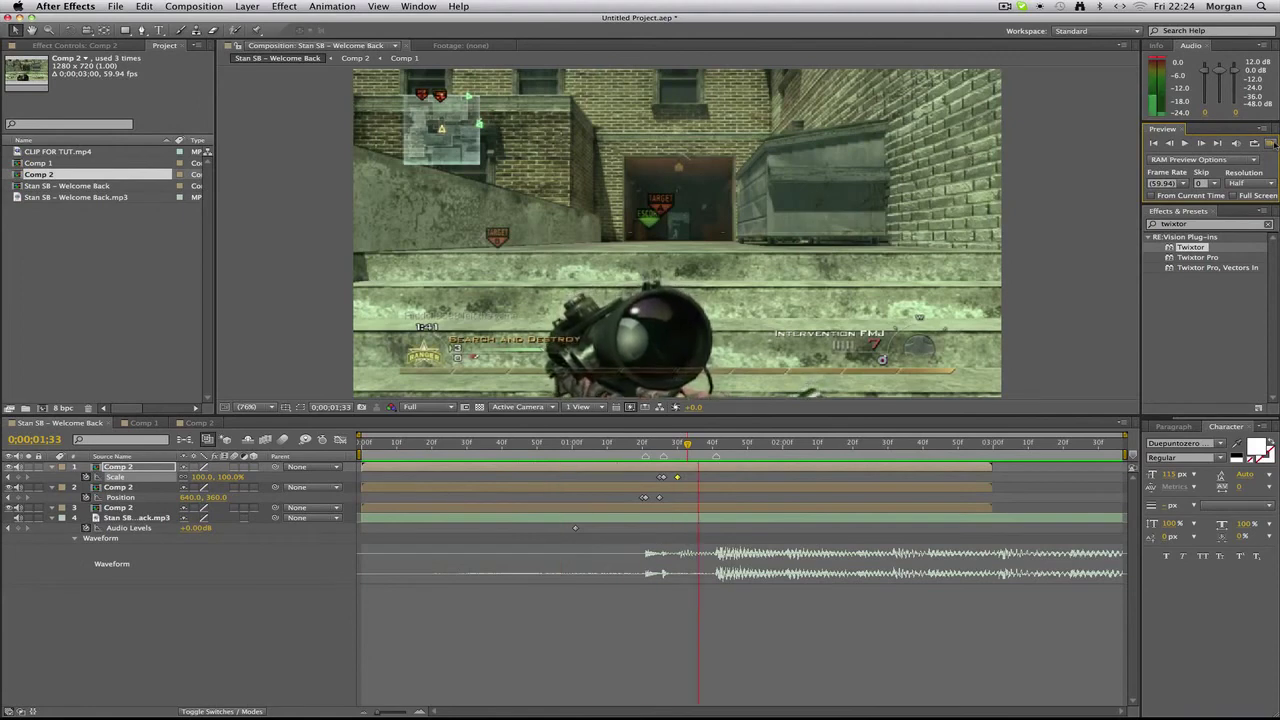
{"action": "mouse_move", "coordinate": [631, 449]}
{"action": "left_mouse_down"}
{"action": "mouse_move", "coordinate": [663, 449]}
{"action": "mouse_move", "coordinate": [628, 450]}
{"action": "mouse_move", "coordinate": [653, 460]}
{"action": "mouse_move", "coordinate": [656, 446]}
{"action": "left_mouse_up"}
{"action": "key", "text": "Page_Down"}
{"action": "key", "text": "Page_Down"}
{"action": "key", "text": "Page_Down"}
{"action": "key", "text": "Page_Down"}
{"action": "key", "text": "Page_Down"}
{"action": "key", "text": "Page_Down"}
{"action": "key", "text": "Page_Down"}
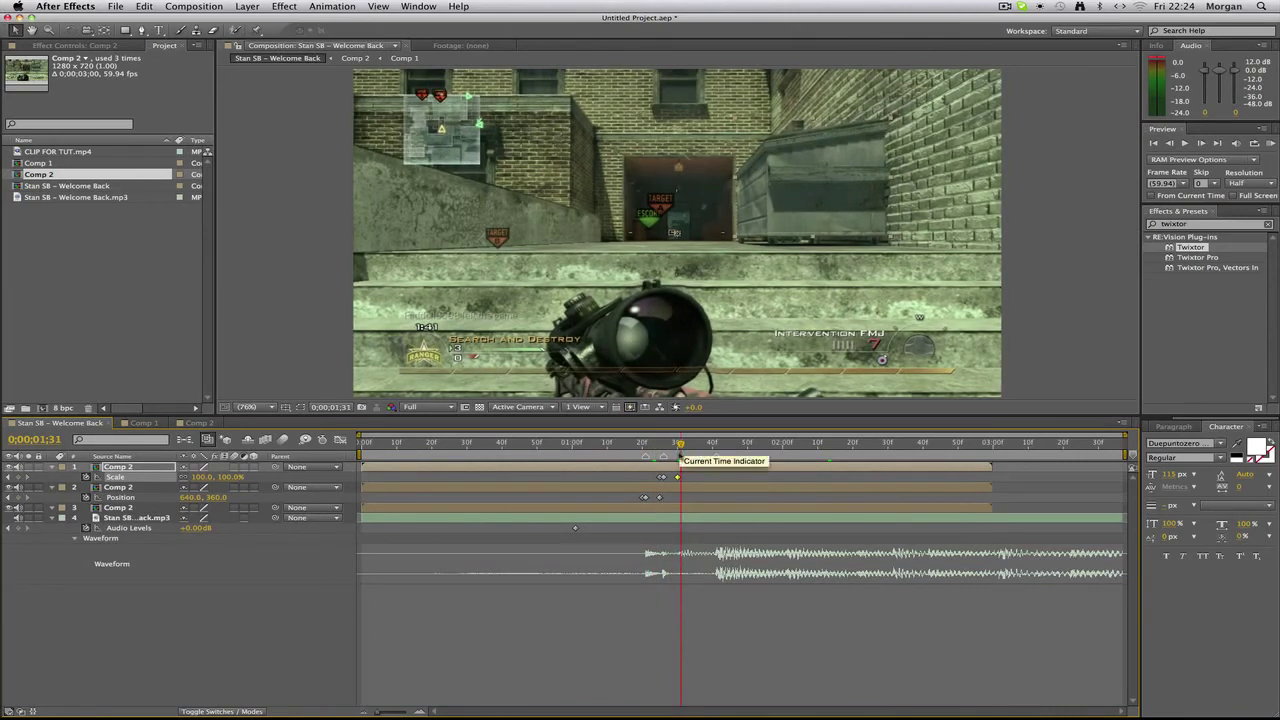
Step: Move the wall layer's final Position and Scale keyframes to 0;00;01;31 to lengthen its return
{"action": "left_click", "coordinate": [663, 498]}
{"action": "left_click_drag", "start_coordinate": [664, 498], "coordinate": [680, 498]}
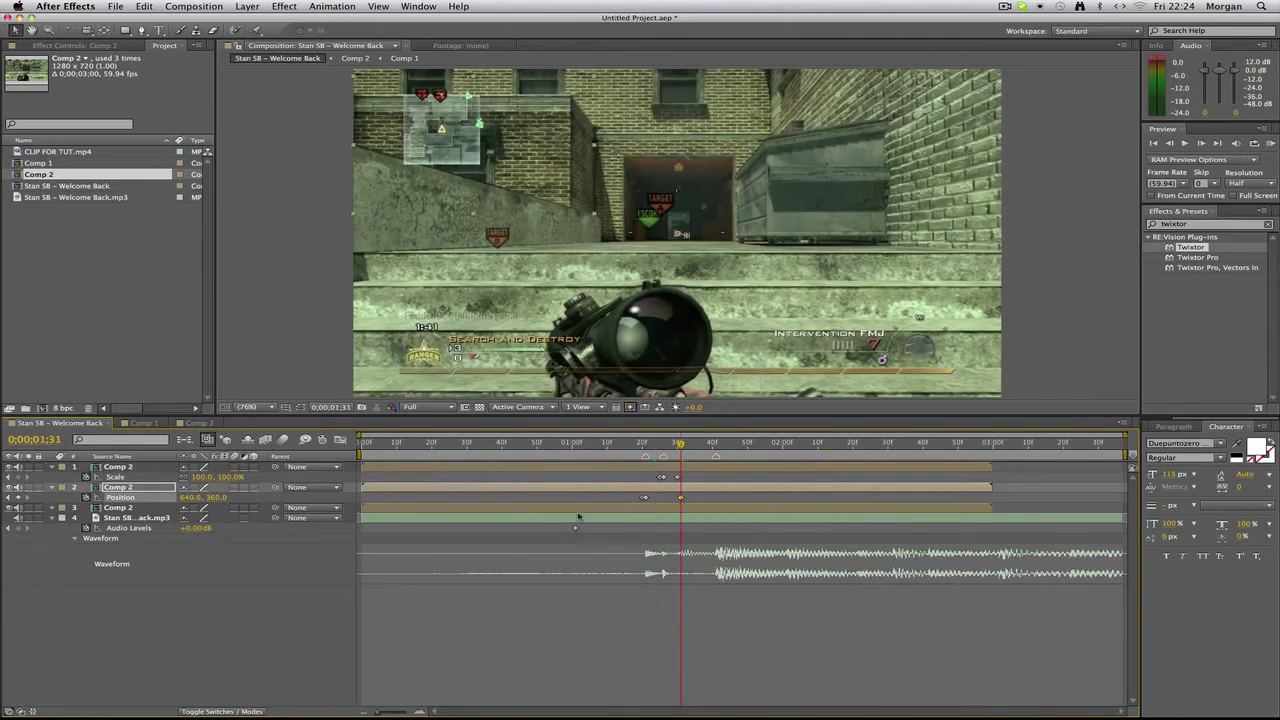
{"action": "key", "text": "s"}
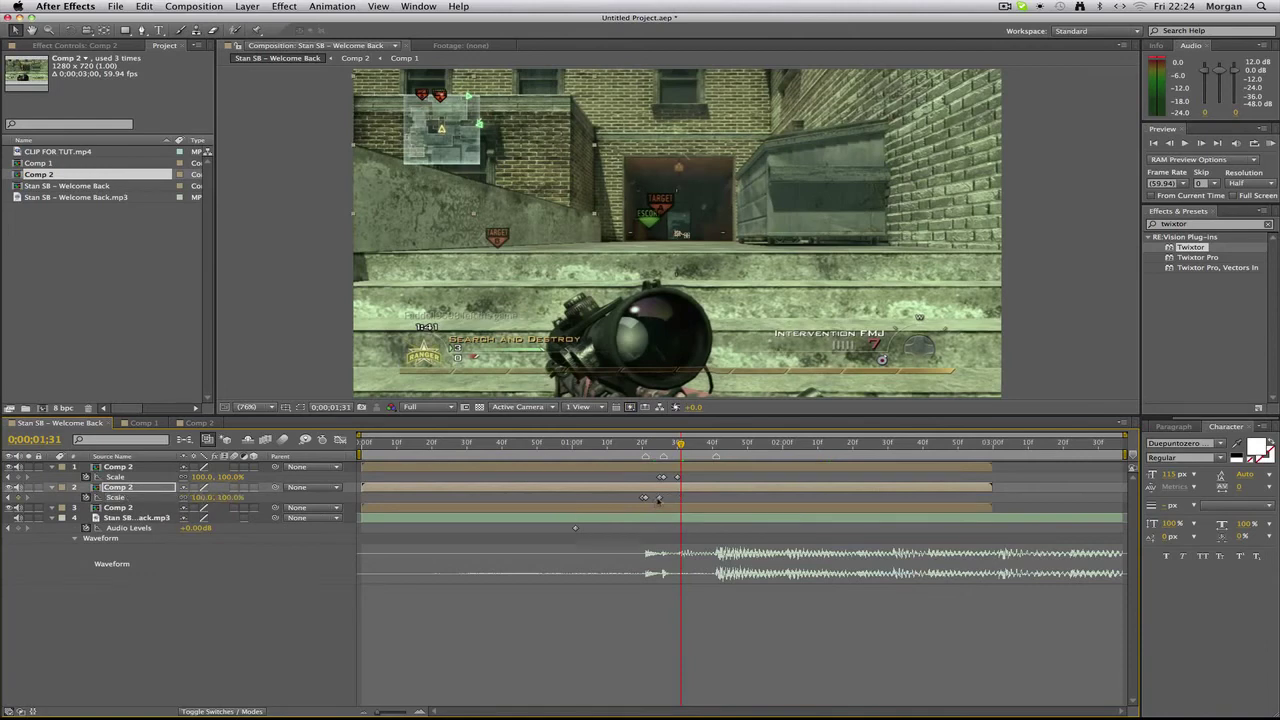
{"action": "left_click_drag", "start_coordinate": [660, 498], "coordinate": [680, 498]}
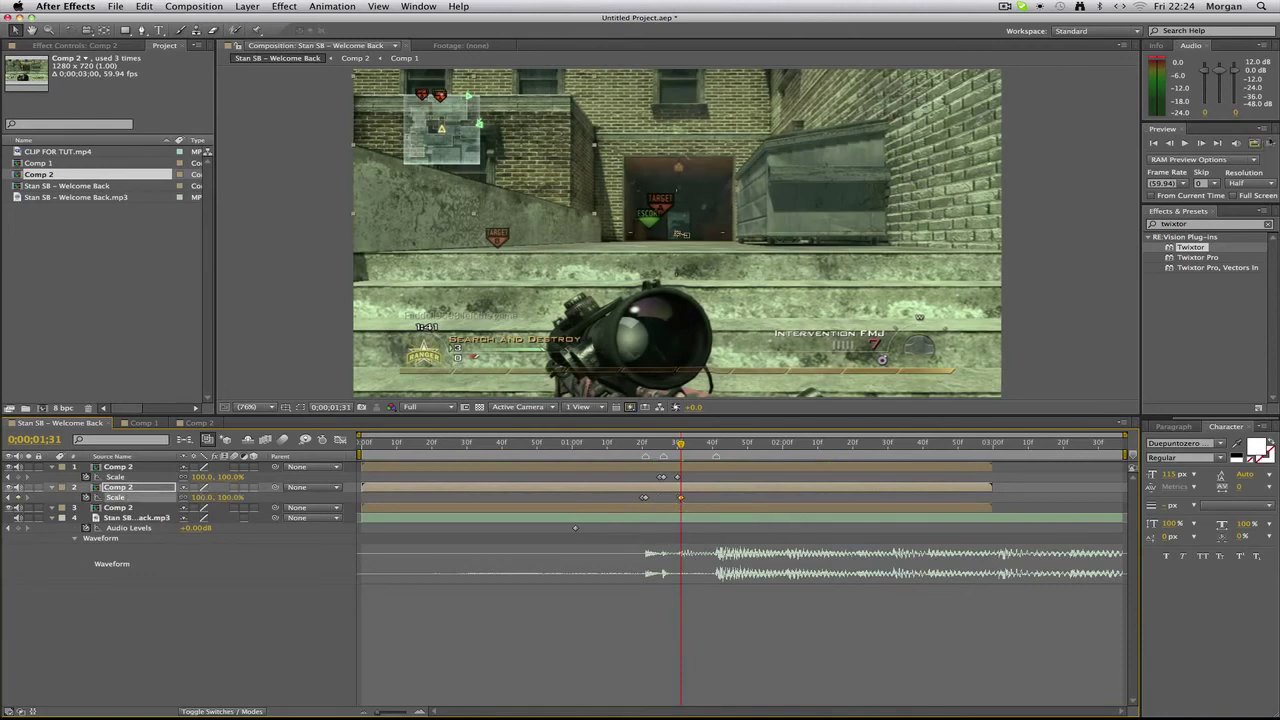
Step: Move the wall layer's final Position and Scale keyframes to about 0;00;01;42 to lengthen its return further
{"action": "key", "text": "p"}
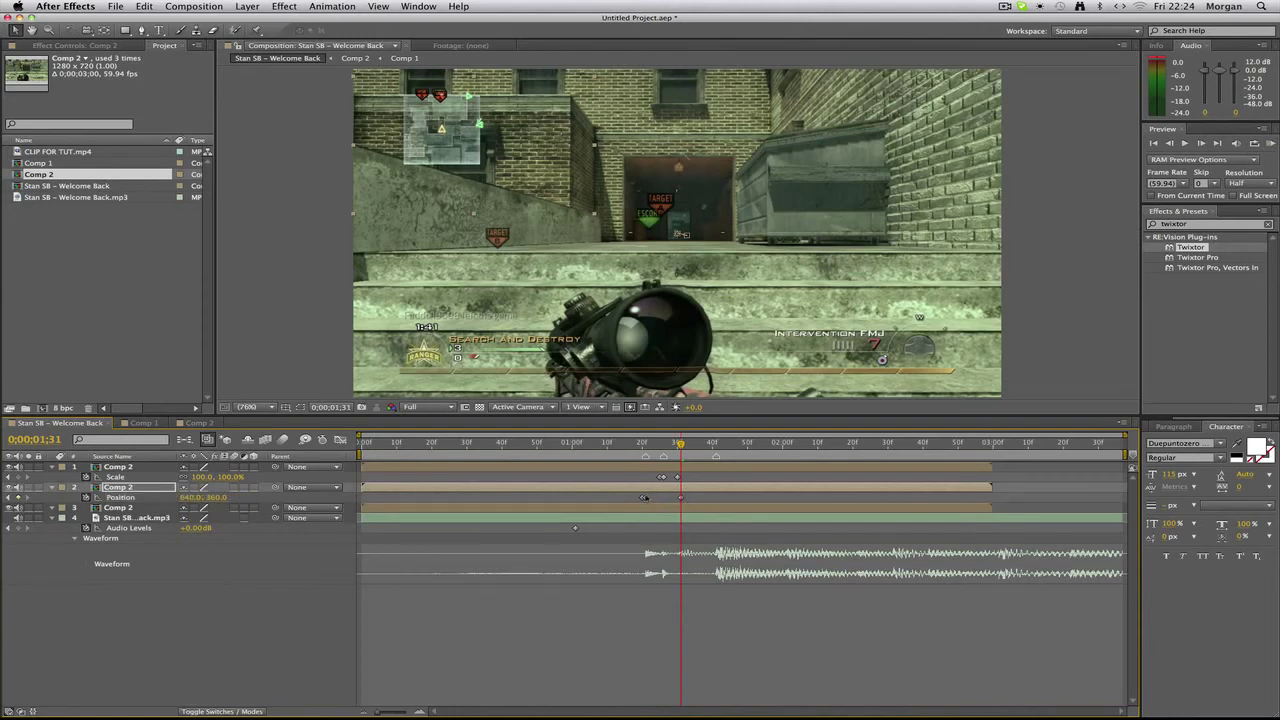
{"action": "left_click", "coordinate": [1270, 143]}
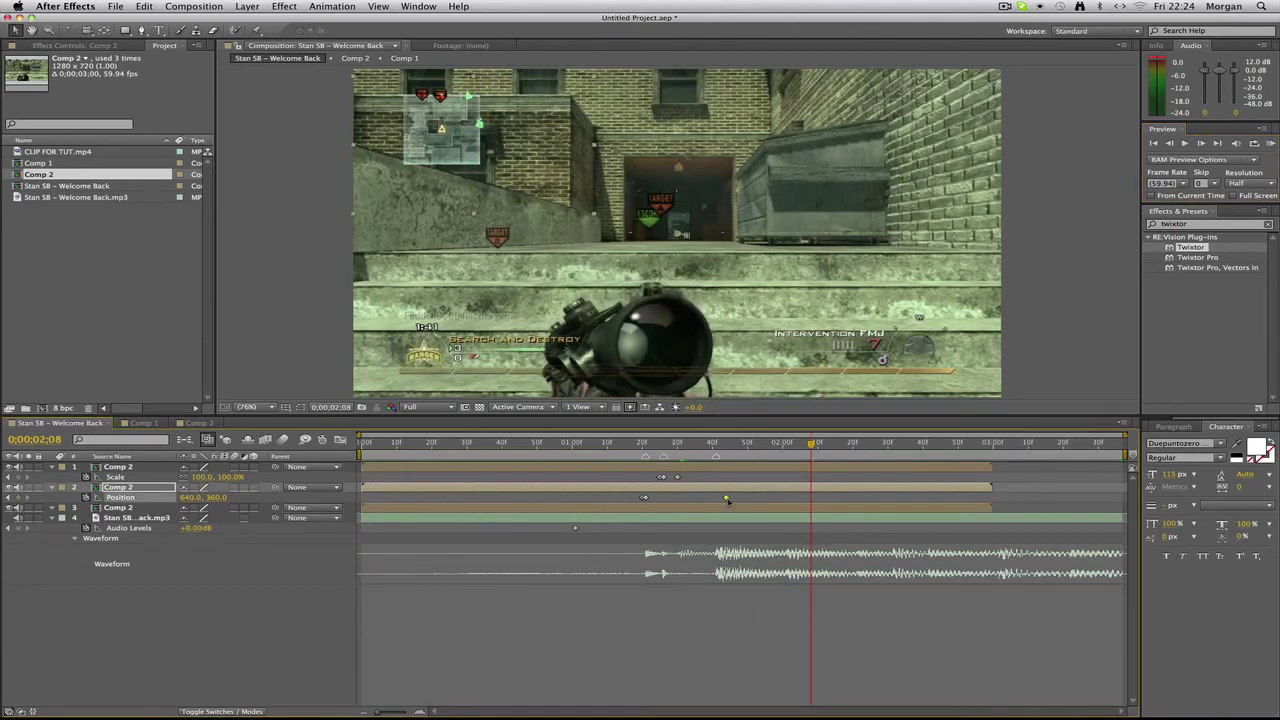
{"action": "key", "text": "s"}
{"action": "left_click", "coordinate": [720, 448]}
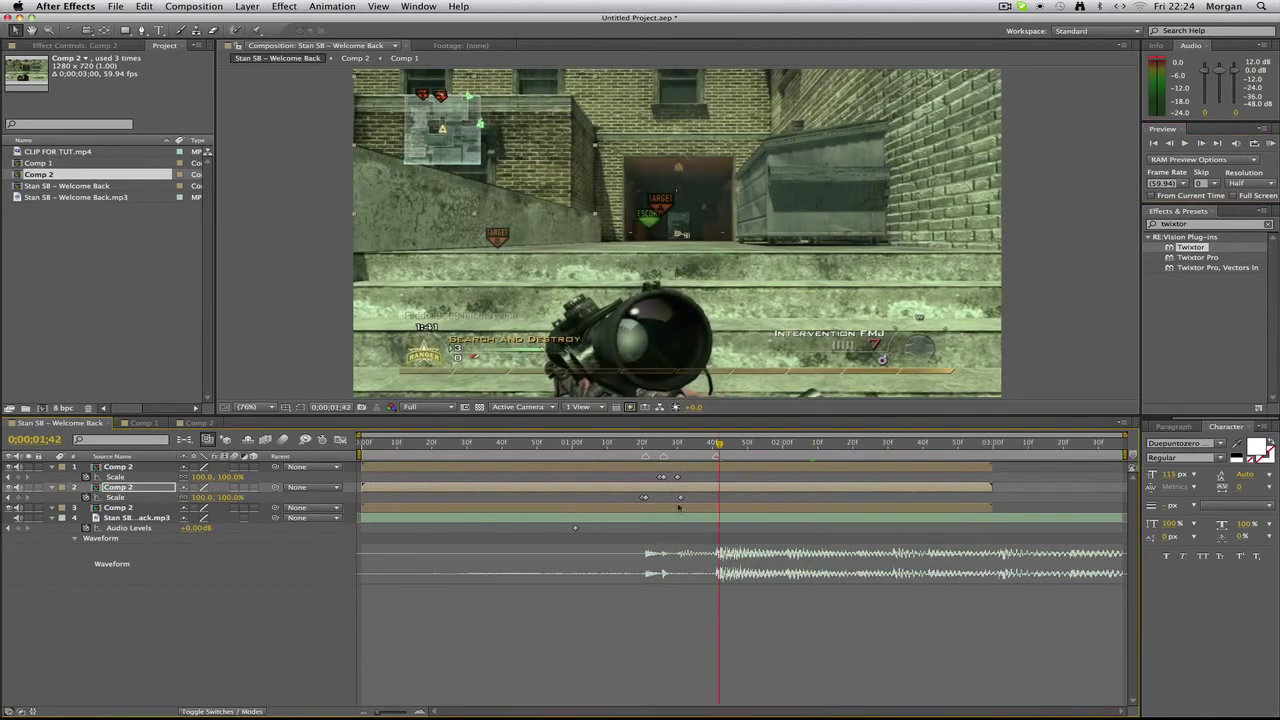
{"action": "left_click_drag", "start_coordinate": [681, 498], "coordinate": [714, 501]}
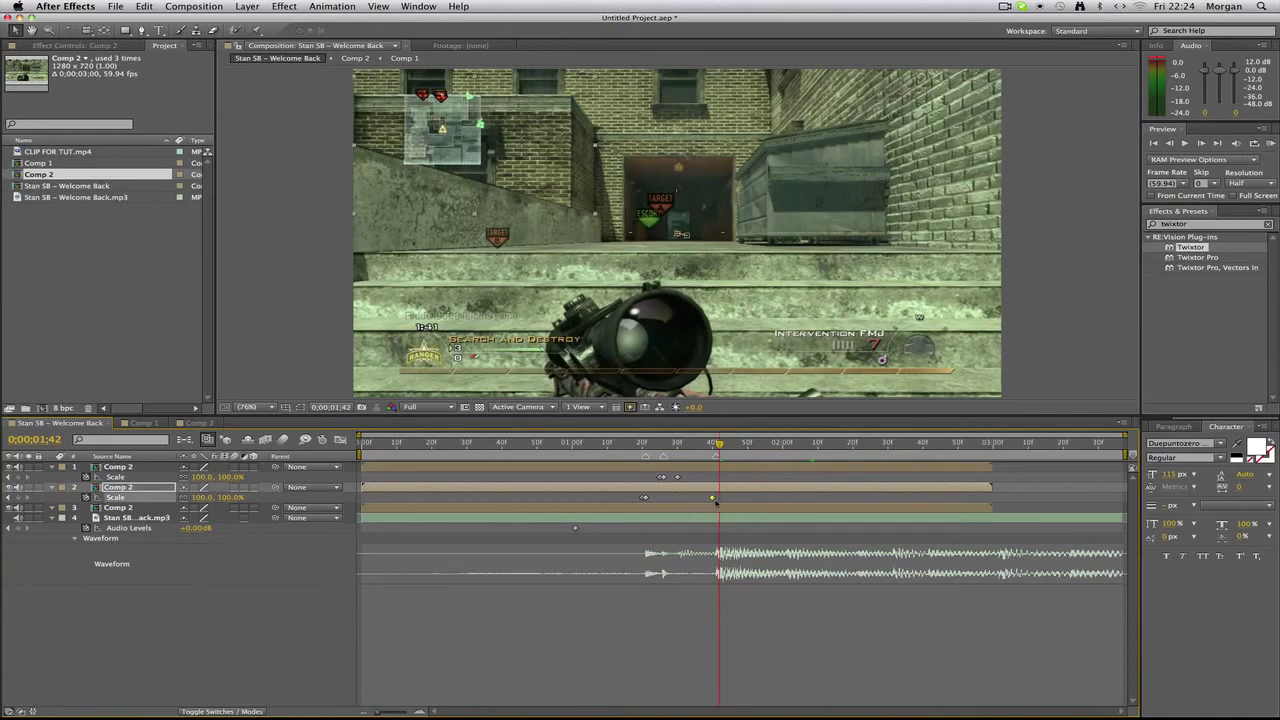
Step: RAM preview the slower wall return and scrub through the pumps between about 0;00;01;14 and 0;00;01;59
{"action": "left_click", "coordinate": [649, 448]}
{"action": "left_click_drag", "start_coordinate": [650, 447], "coordinate": [730, 450]}
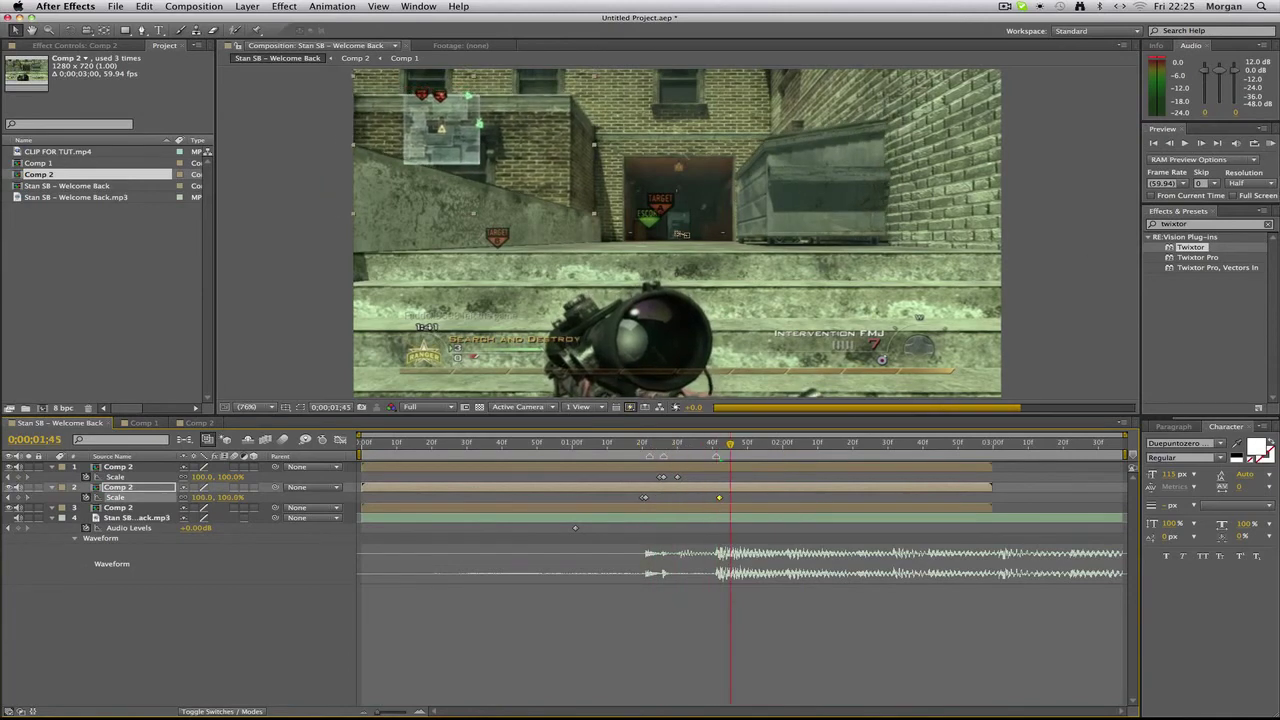
{"action": "left_click", "coordinate": [1269, 144]}
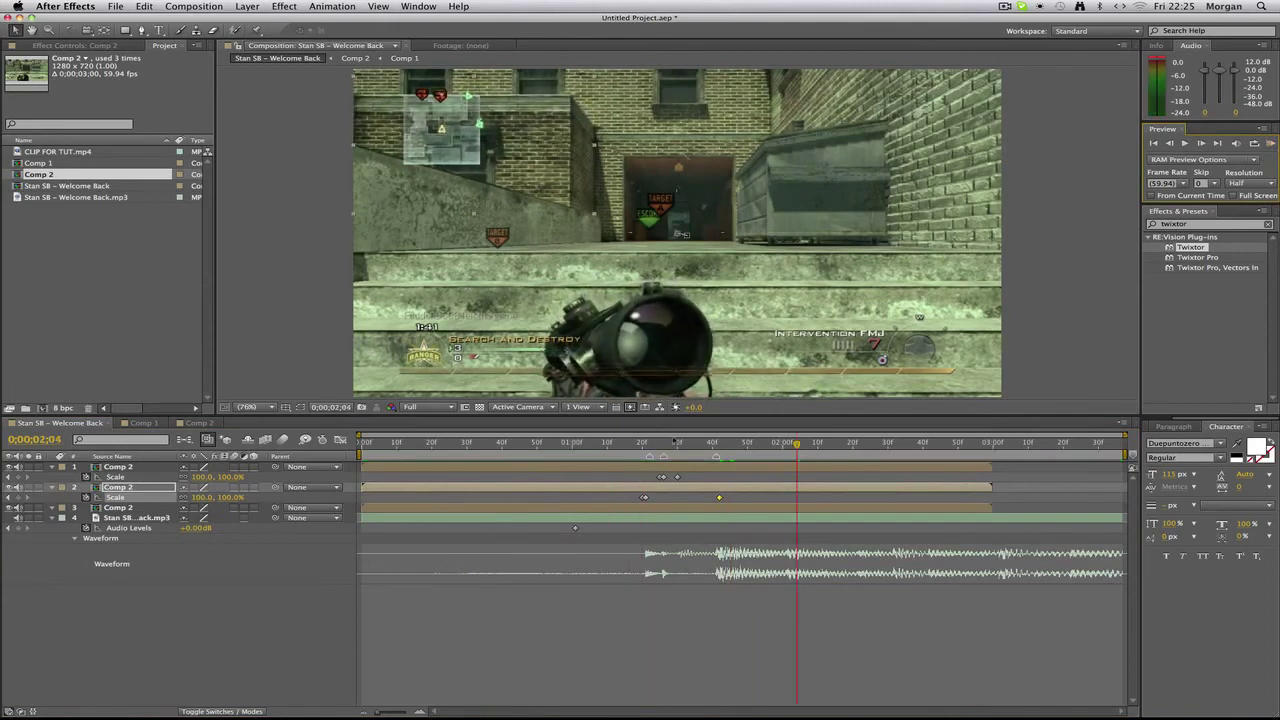
{"action": "key", "text": "space"}
{"action": "left_click_drag", "start_coordinate": [648, 452], "coordinate": [779, 461]}
{"action": "key", "text": "space"}
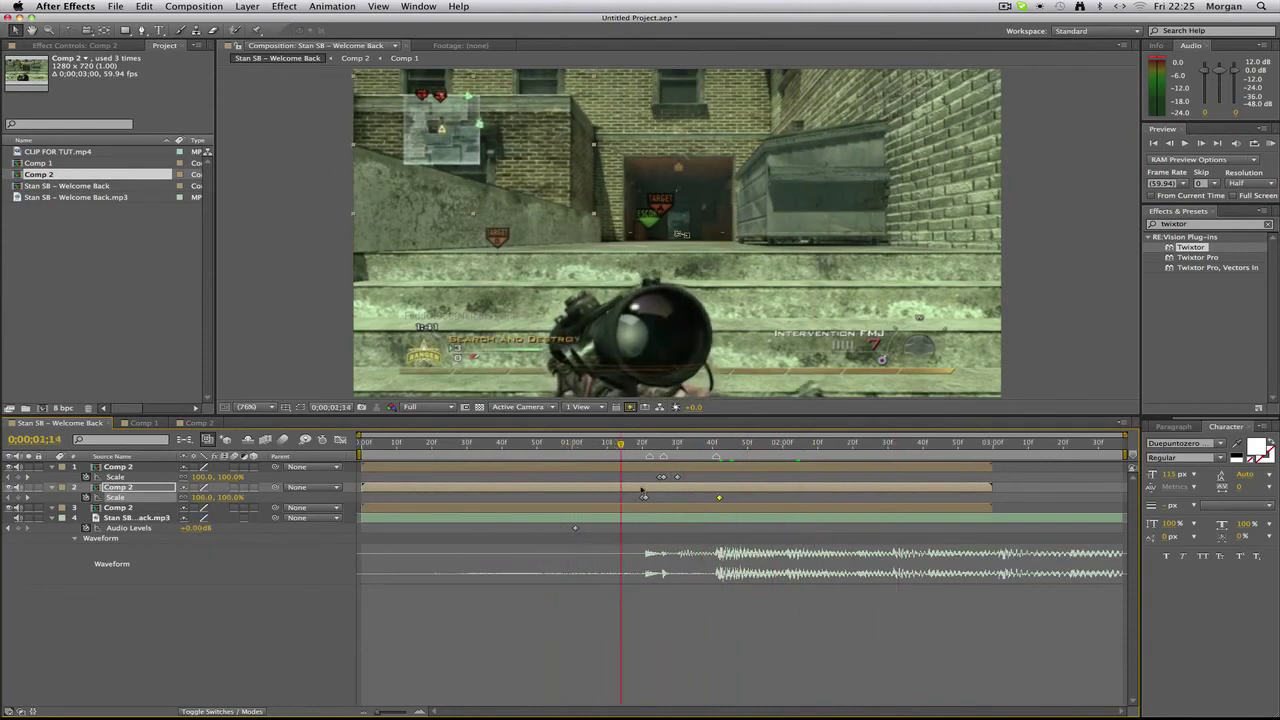
{"action": "key", "text": "space"}
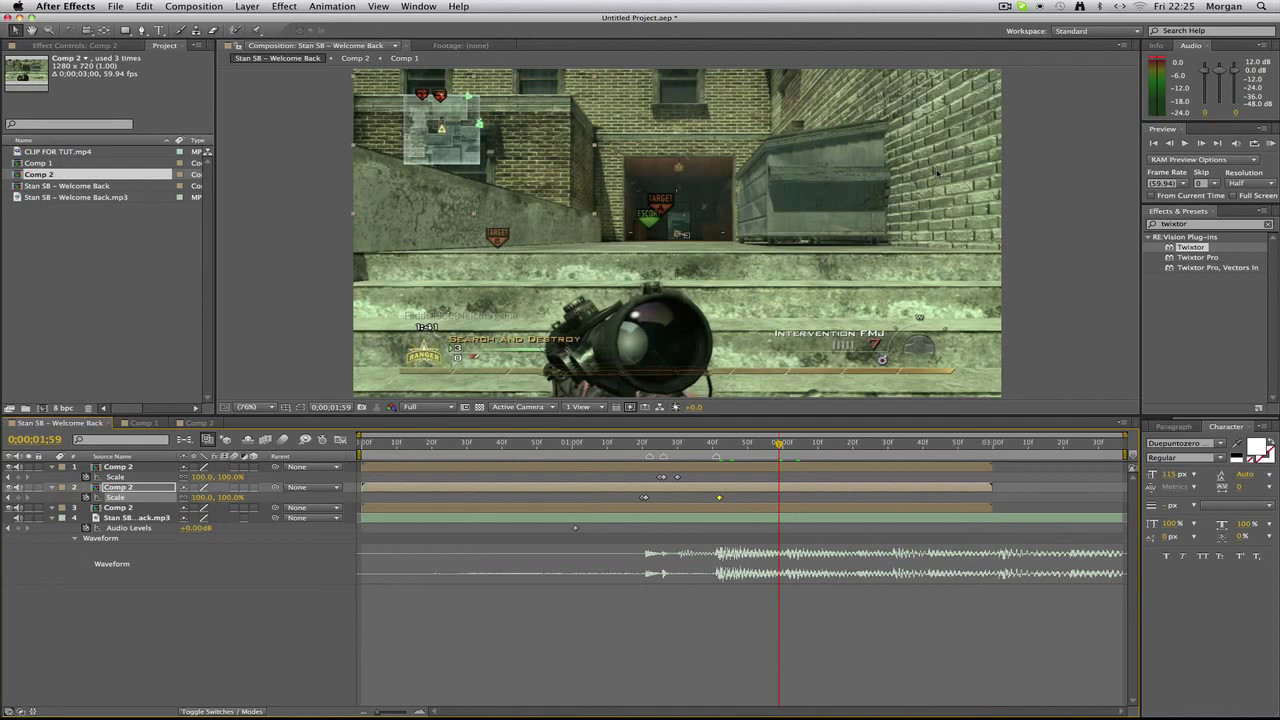
{"action": "left_click", "coordinate": [1004, 6]}
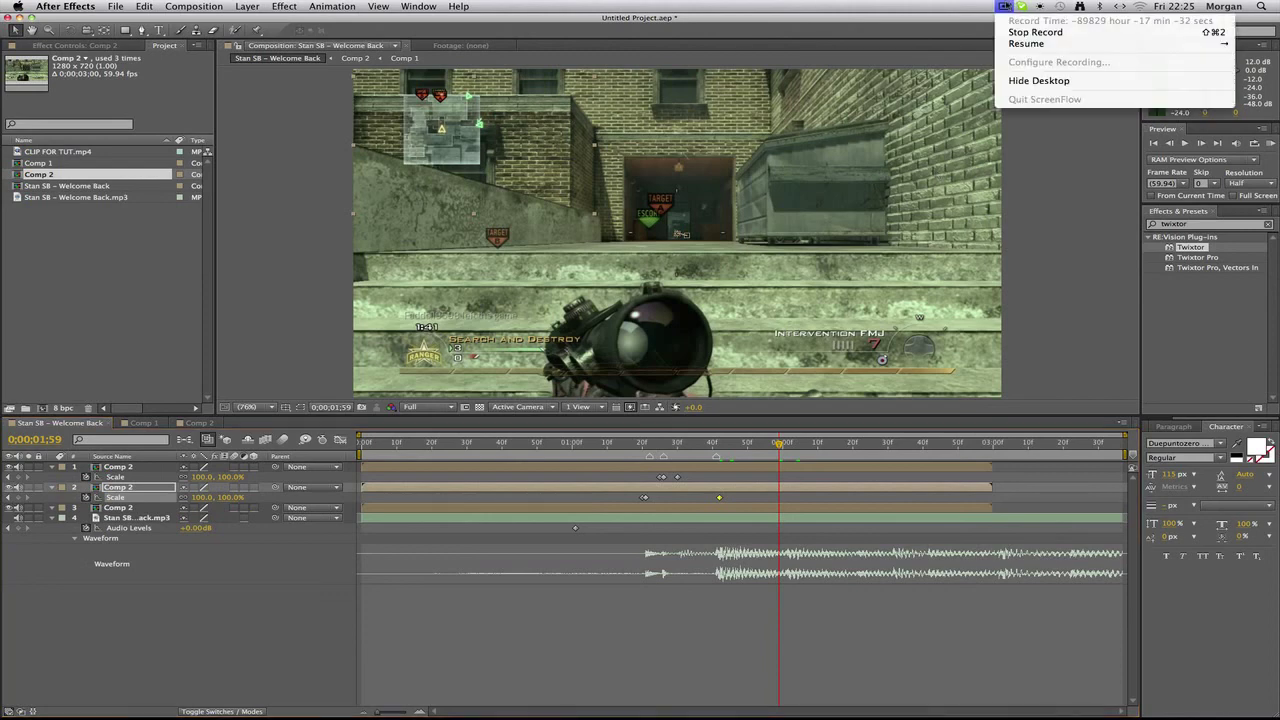
{"action": "left_click", "coordinate": [1004, 6]}
{"action": "left_click", "coordinate": [1002, 8]}
{"action": "left_click", "coordinate": [1004, 6]}
{"action": "left_click", "coordinate": [1004, 6]}
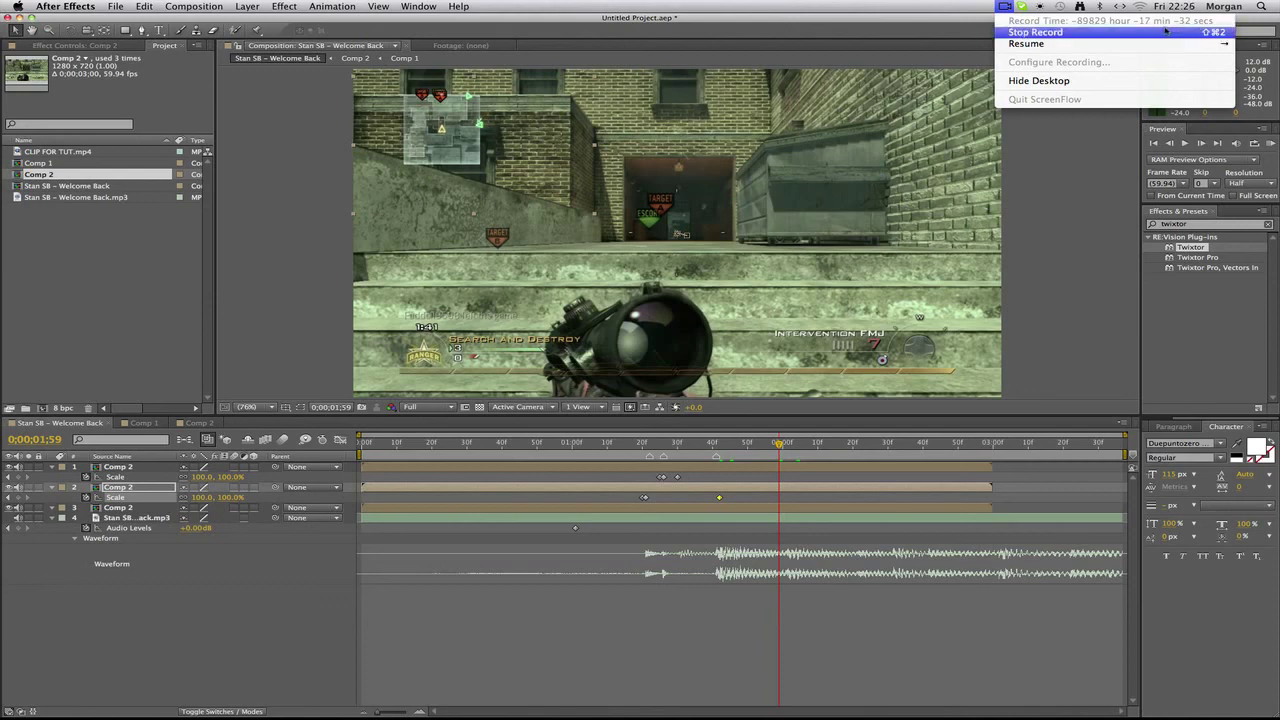
{"action": "left_click", "coordinate": [982, 44]}
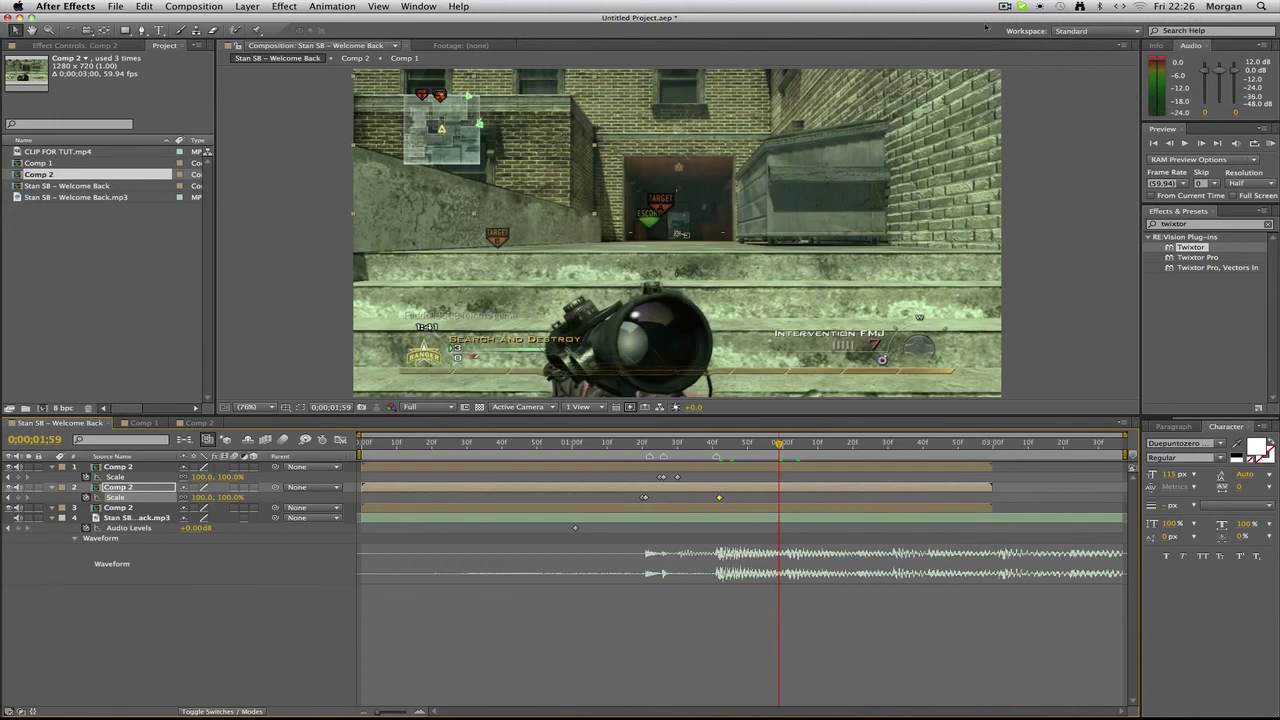
{"action": "left_click", "coordinate": [1005, 6]}
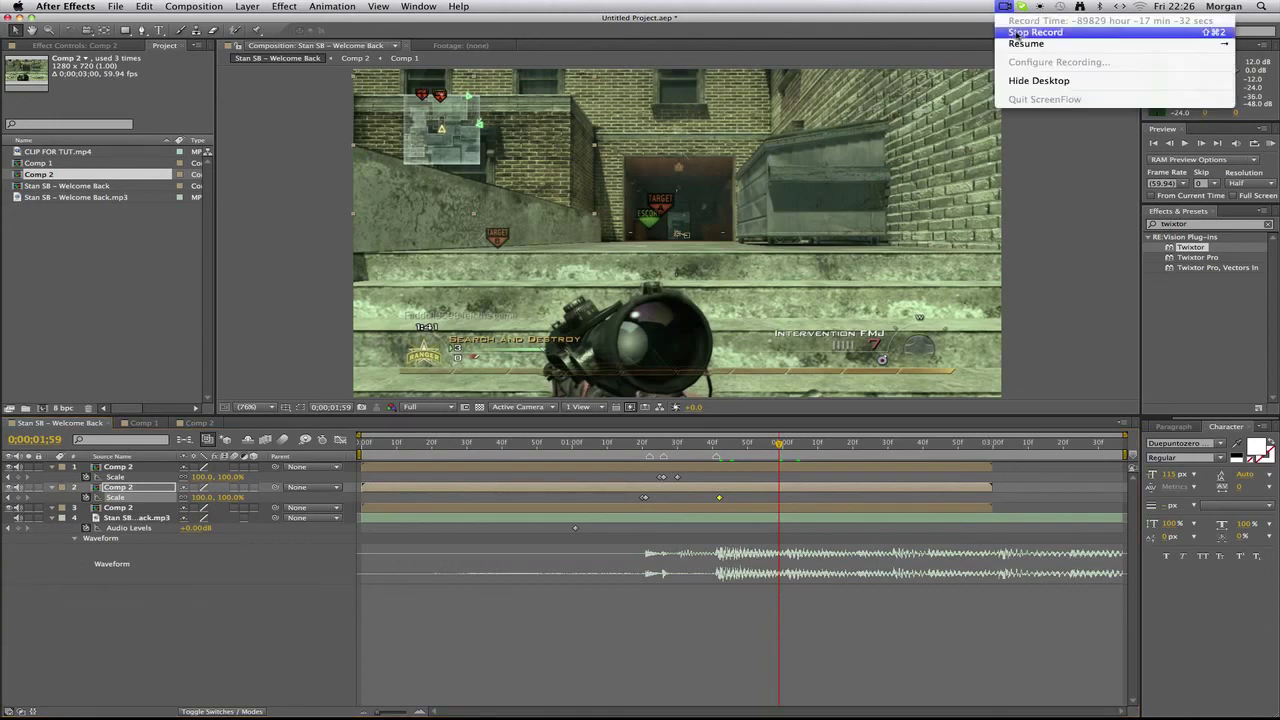